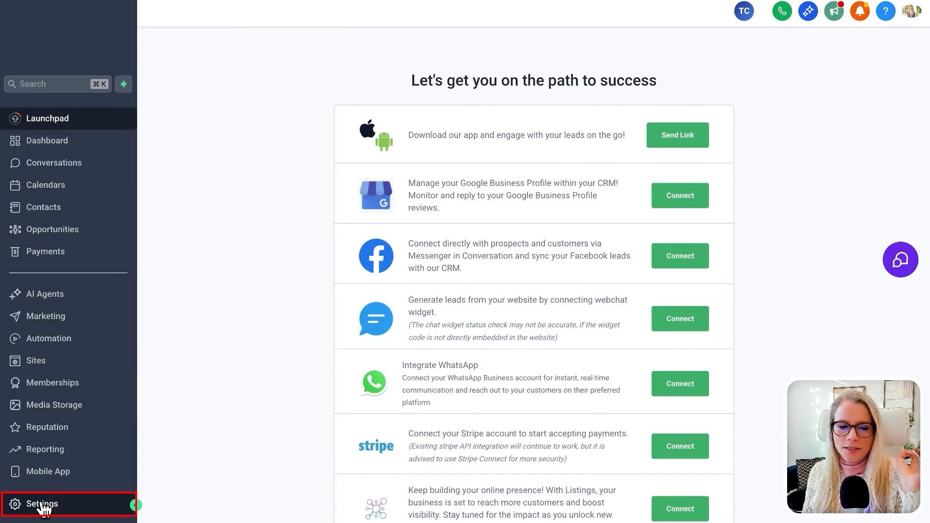
Filter the custom fields in the settings by "name" and copy the unique key of the contact's First Name field
click(44, 504)
click(67, 368)
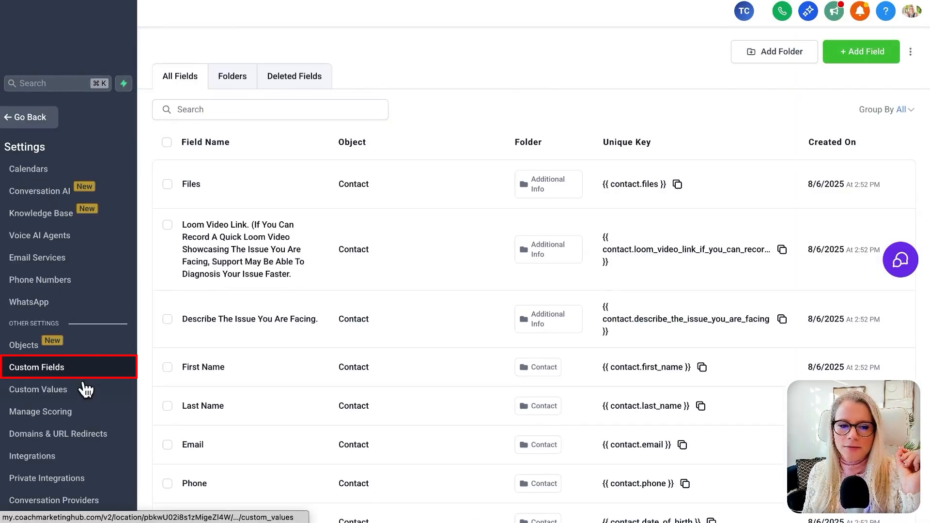
click(62, 393)
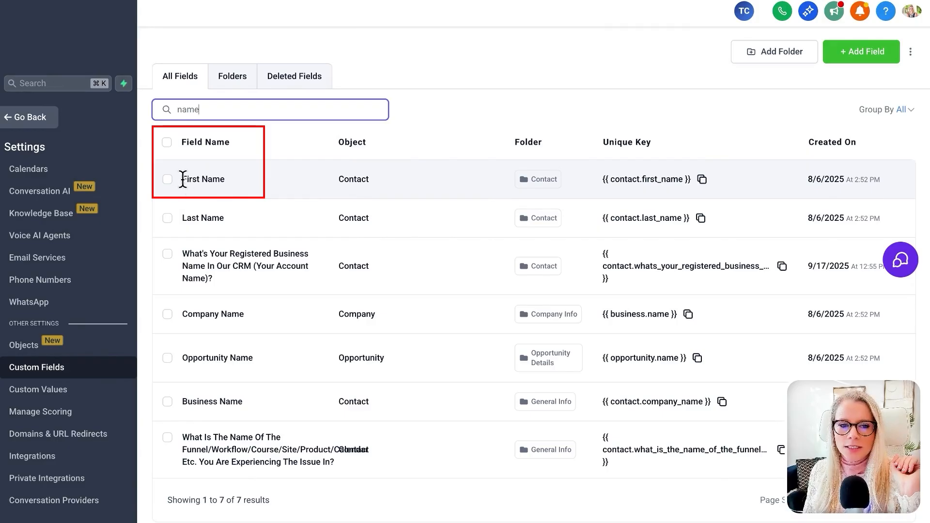
drag(182, 180, 231, 177)
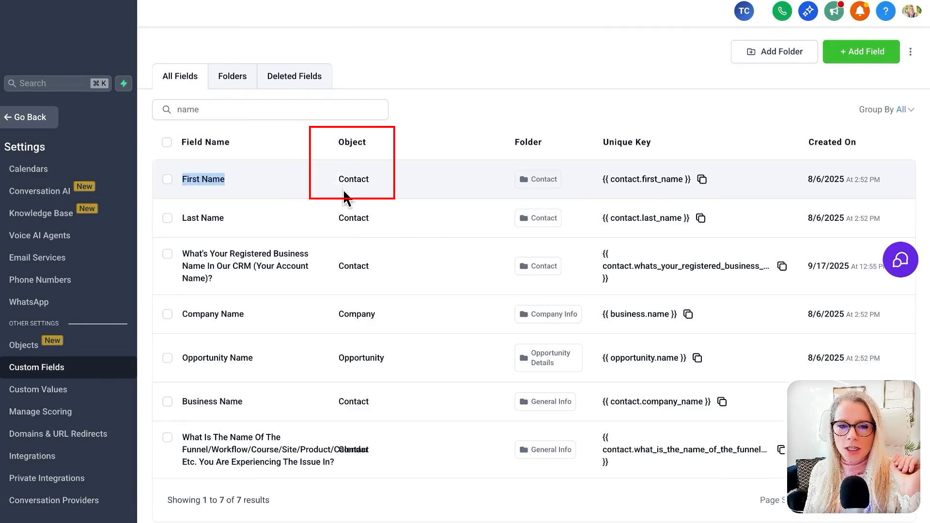
drag(339, 179, 364, 179)
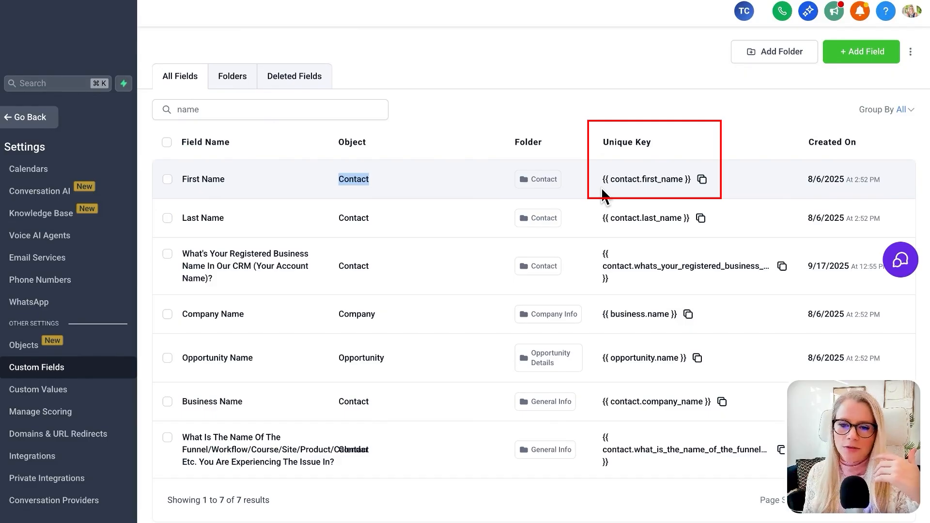
click(704, 181)
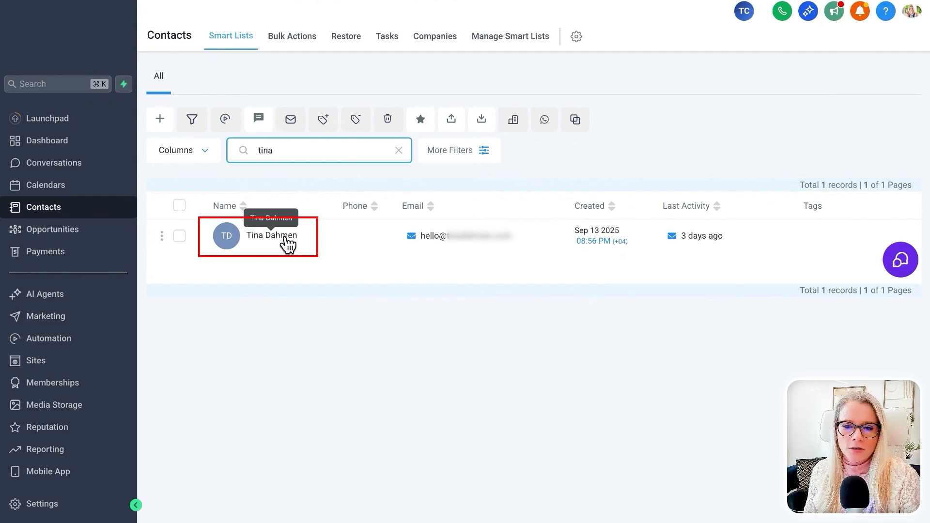
Search the contacts by first name and open the matching contact's record
click(286, 236)
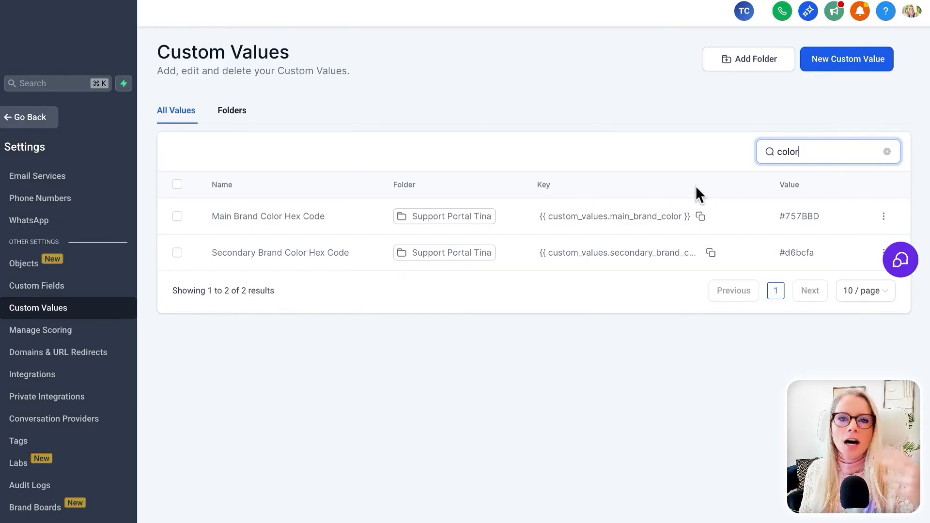
Create a new custom value named "Main color" with no value or folder
click(847, 59)
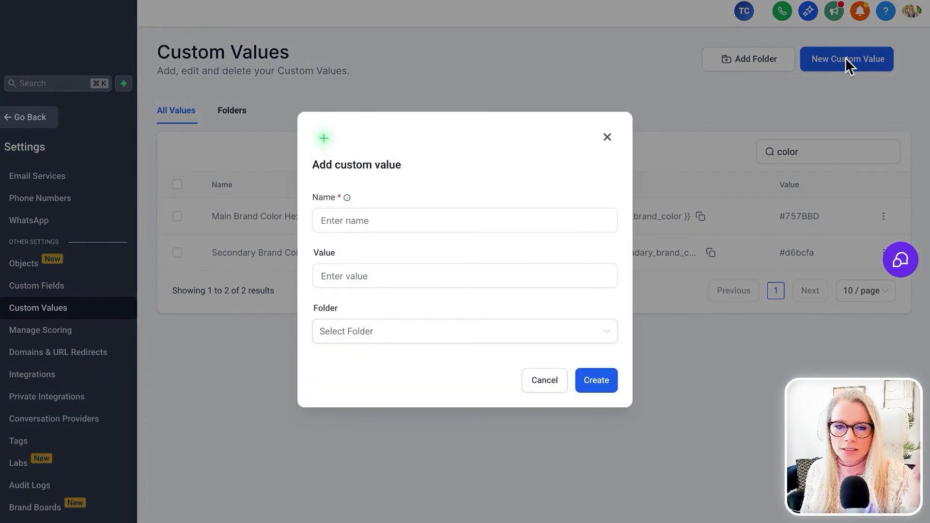
click(417, 216)
text(Main color)
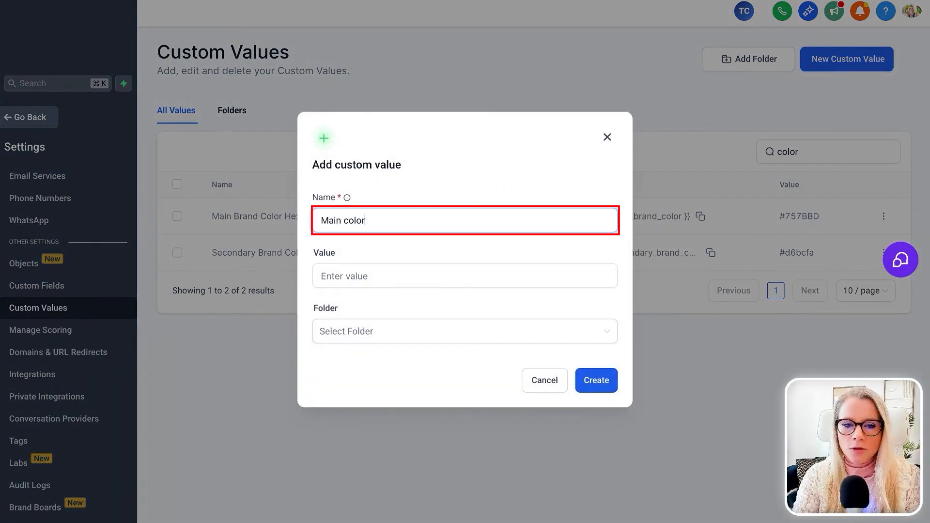
key(super+a)
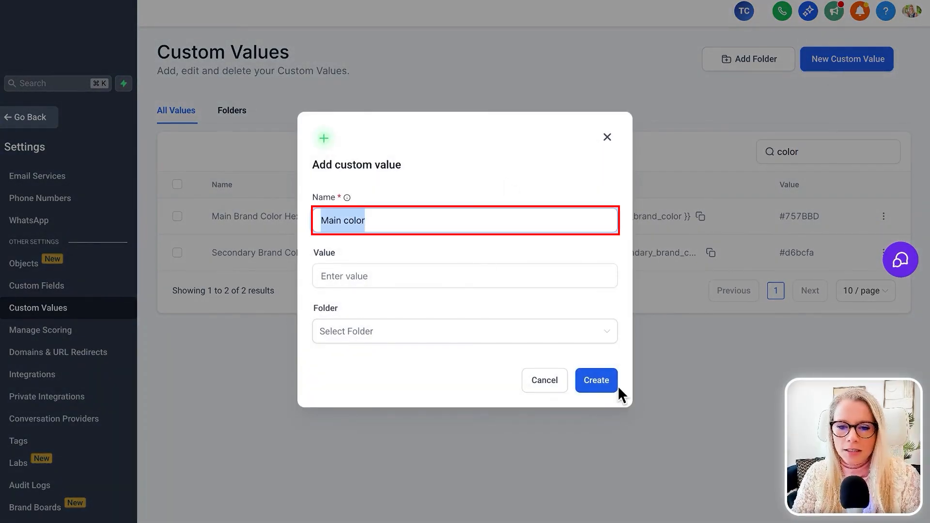
click(597, 380)
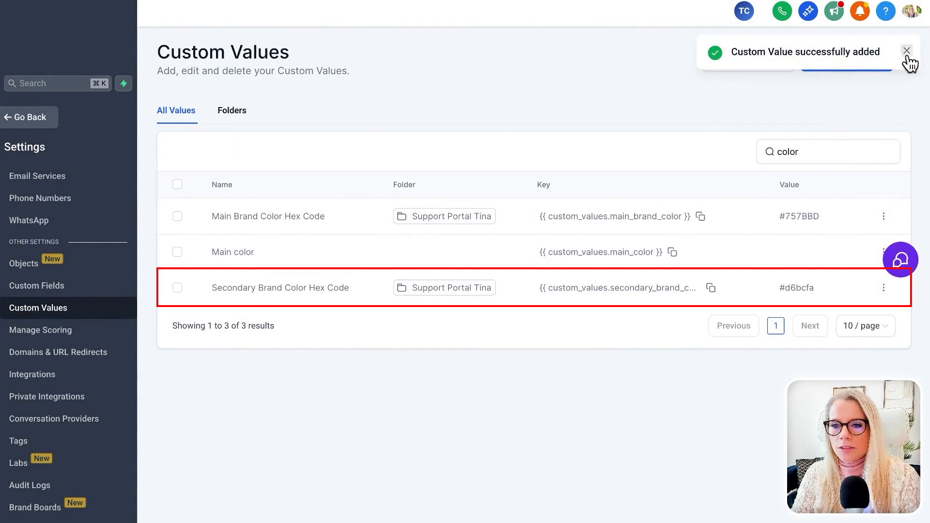
click(906, 61)
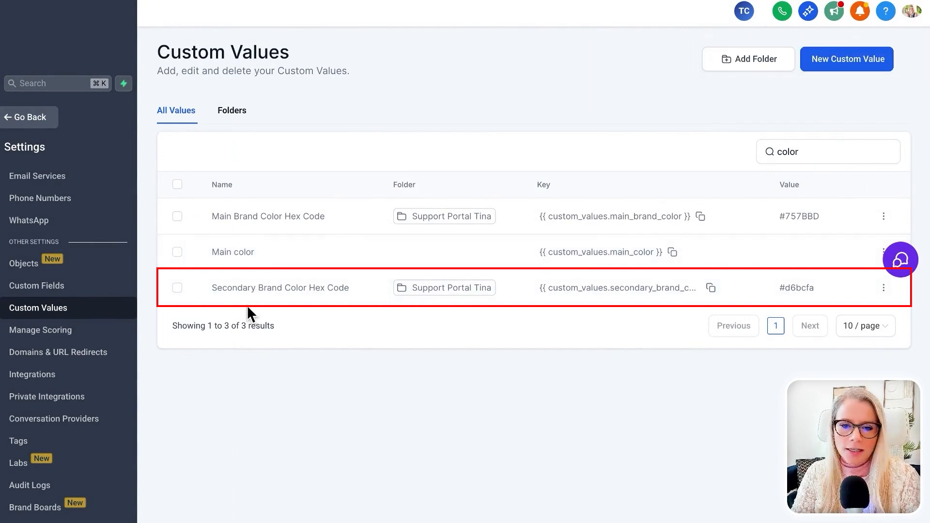
Delete the "Main color" custom value
key(super+minus)
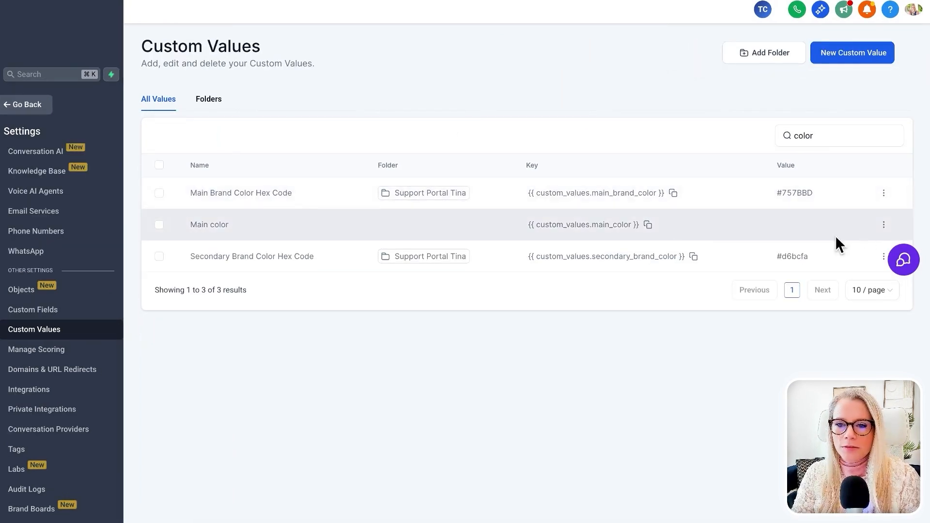
click(883, 226)
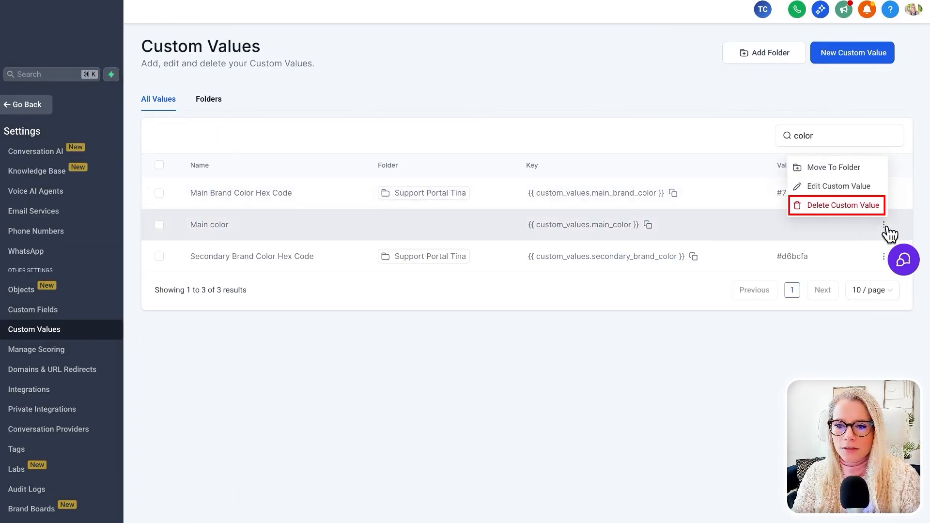
click(836, 209)
click(583, 293)
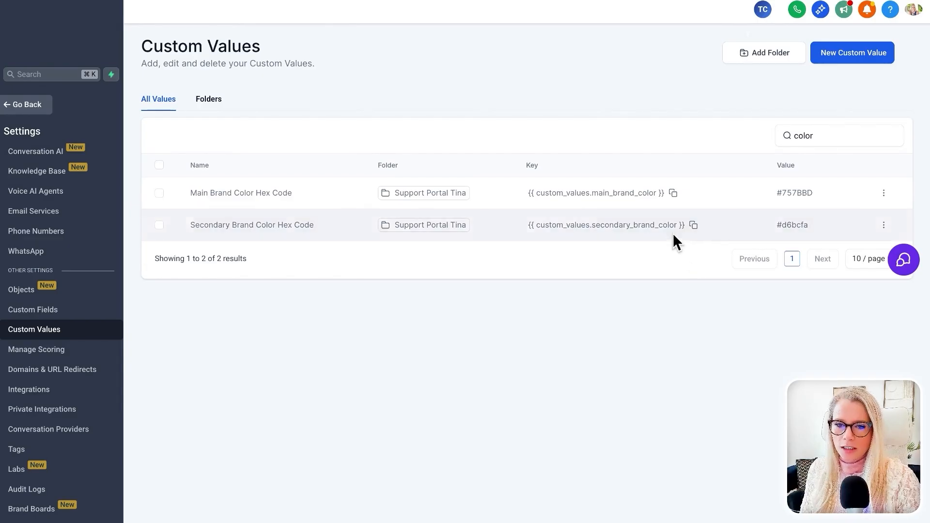
Inspect the edit form of the Main Brand Color Hex Code custom value, then copy that custom value's key
click(884, 194)
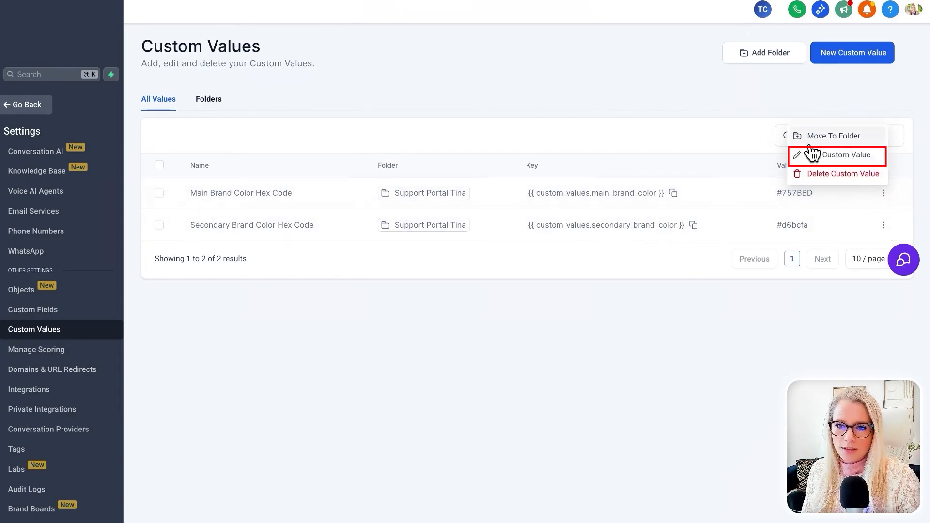
click(821, 155)
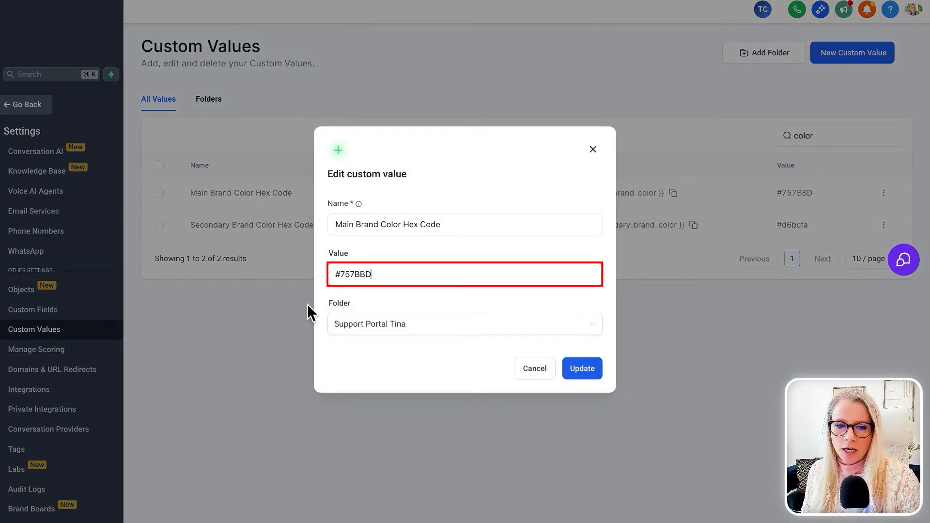
double_click(340, 269)
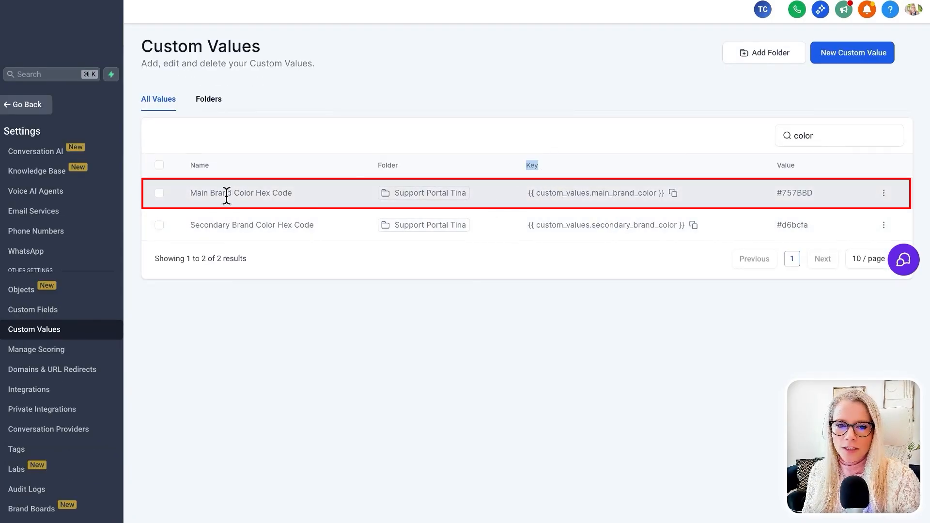
drag(190, 193, 315, 196)
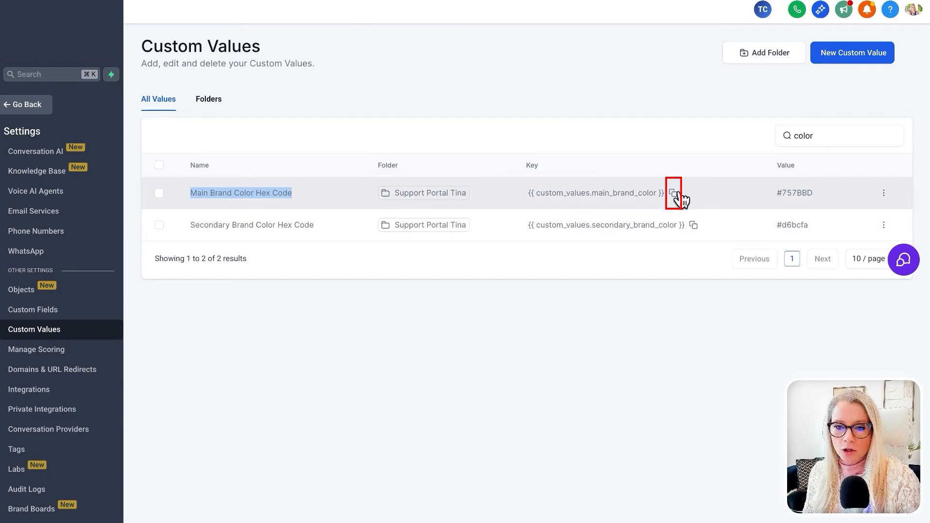
click(676, 194)
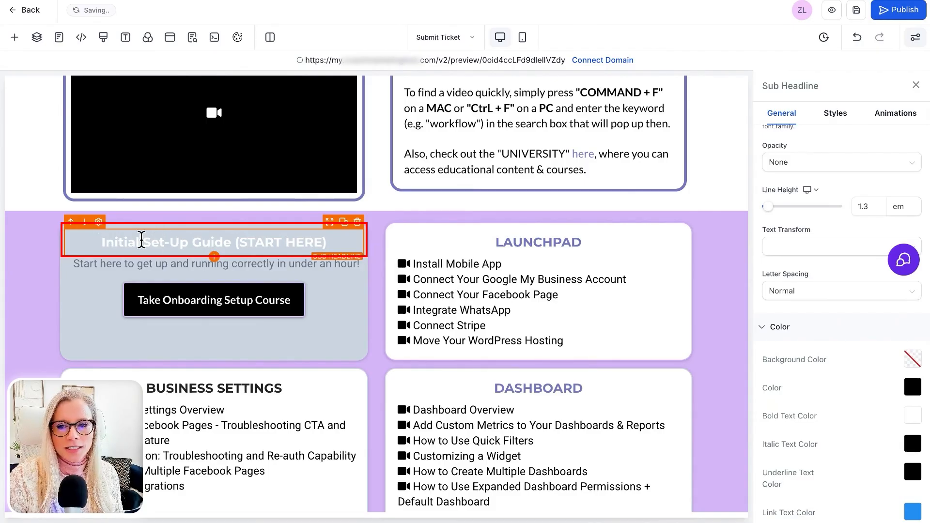
Set the bold text color of the "Initial Set-Up Guide (START HERE)" sub headline to a custom color defined by {{ custom_values.main_brand_color }}
drag(142, 239, 211, 242)
click(168, 240)
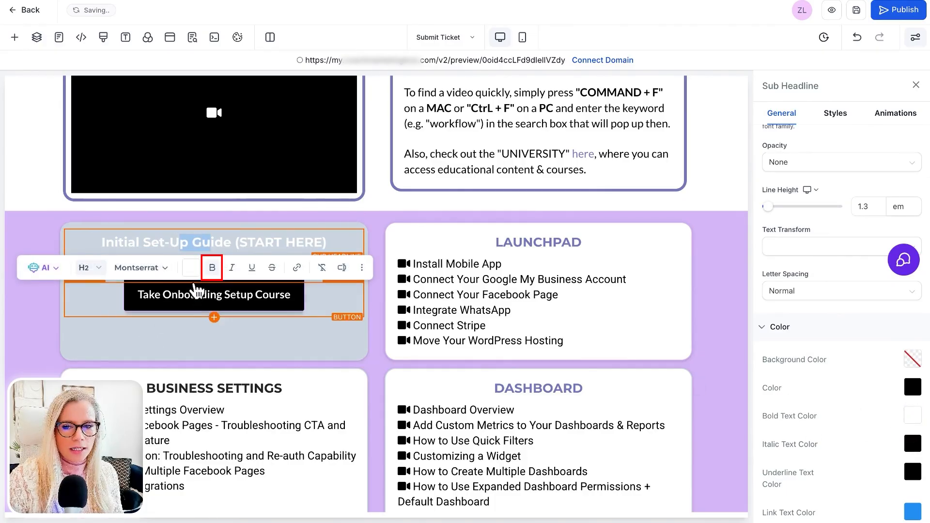
click(915, 415)
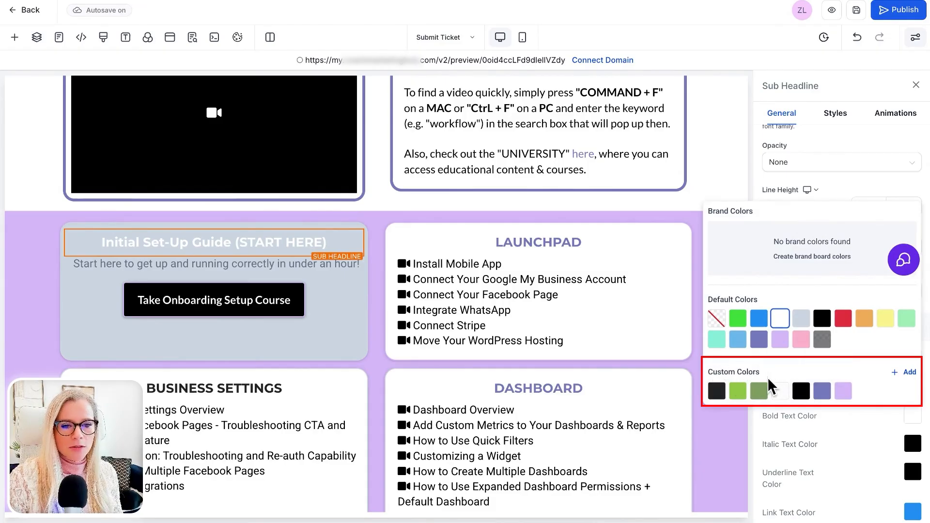
click(907, 372)
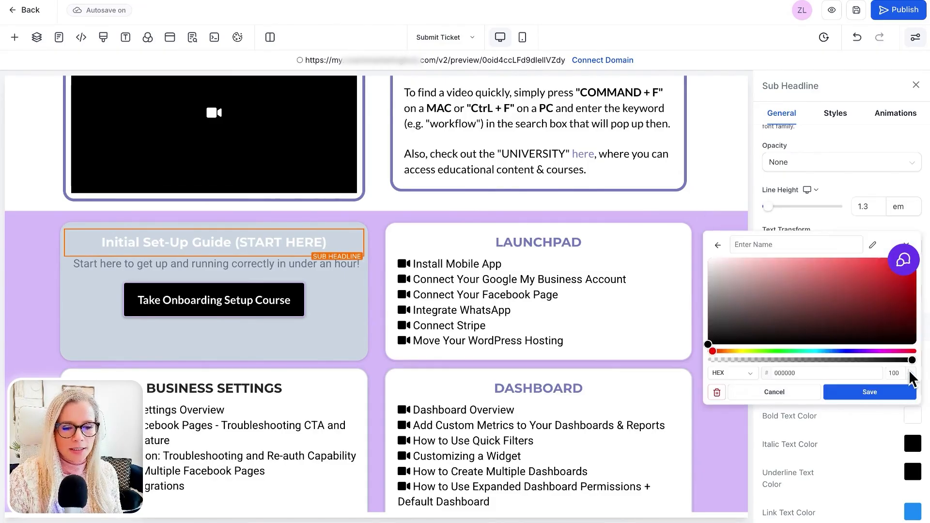
click(734, 373)
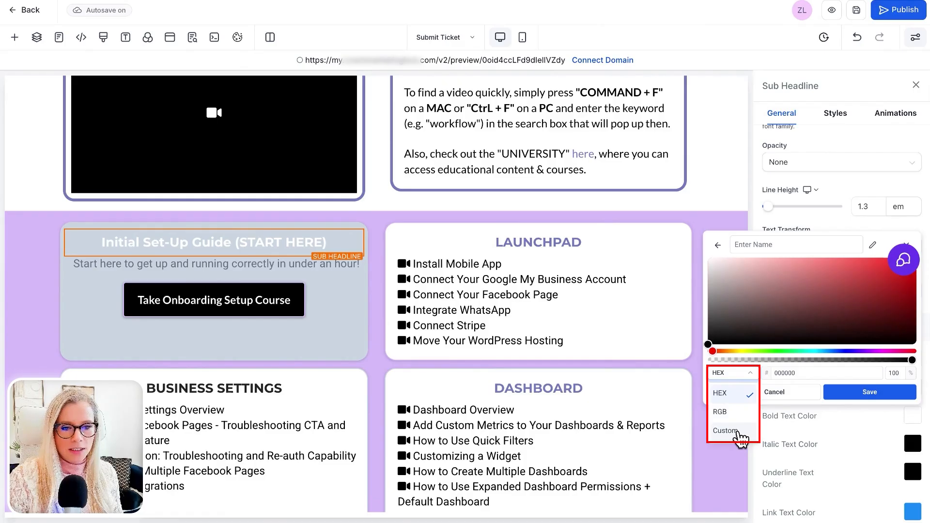
click(727, 431)
click(818, 373)
key(ctrl+v)
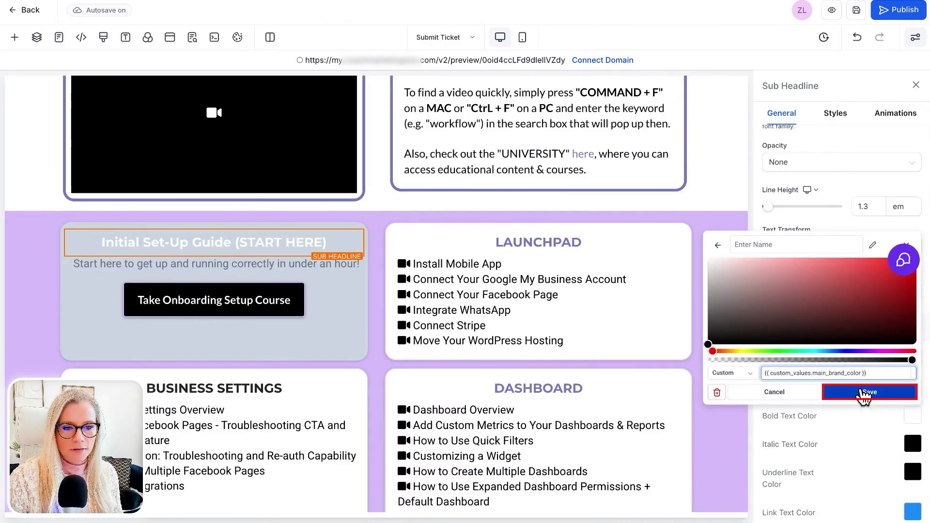
click(864, 393)
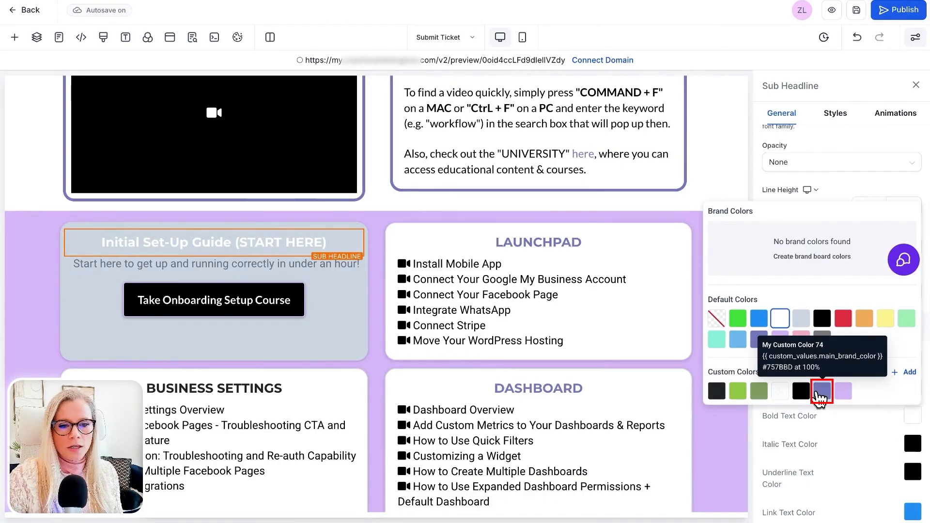
click(822, 392)
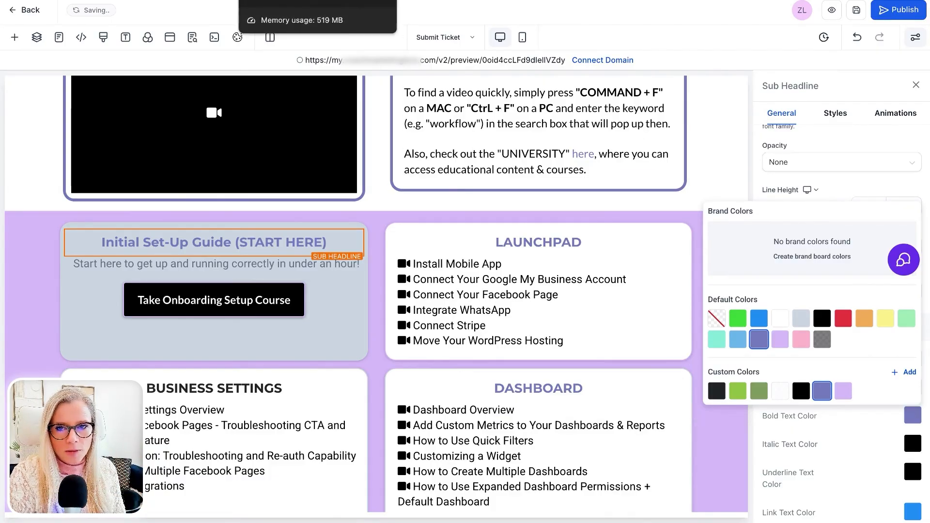
Check the hex value of the main brand color in the custom values and examine the headings throughout the Submit Ticket page
click(276, 0)
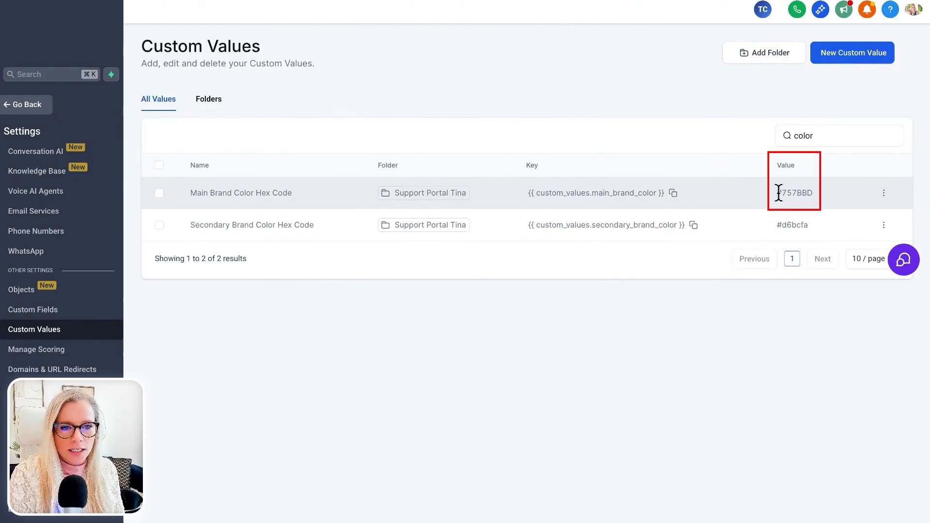
drag(778, 192, 812, 192)
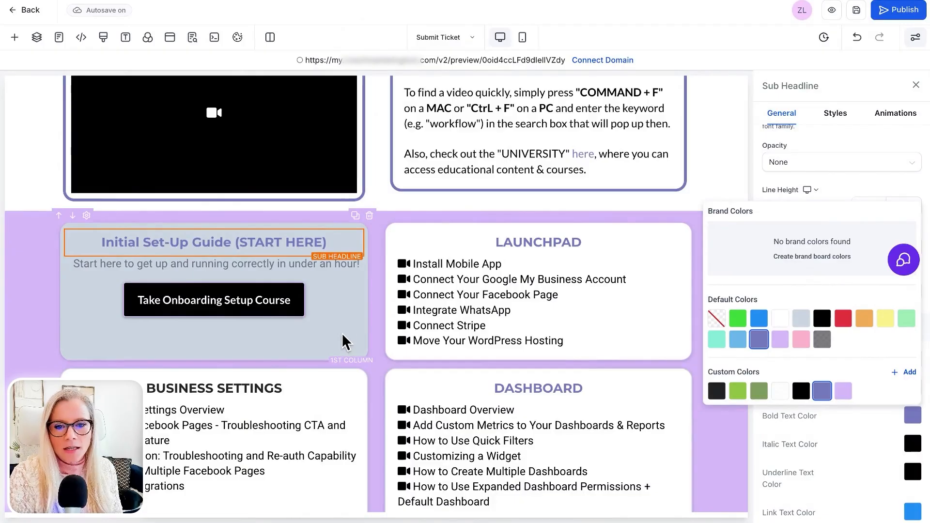
scroll(345, 344, down, 1)
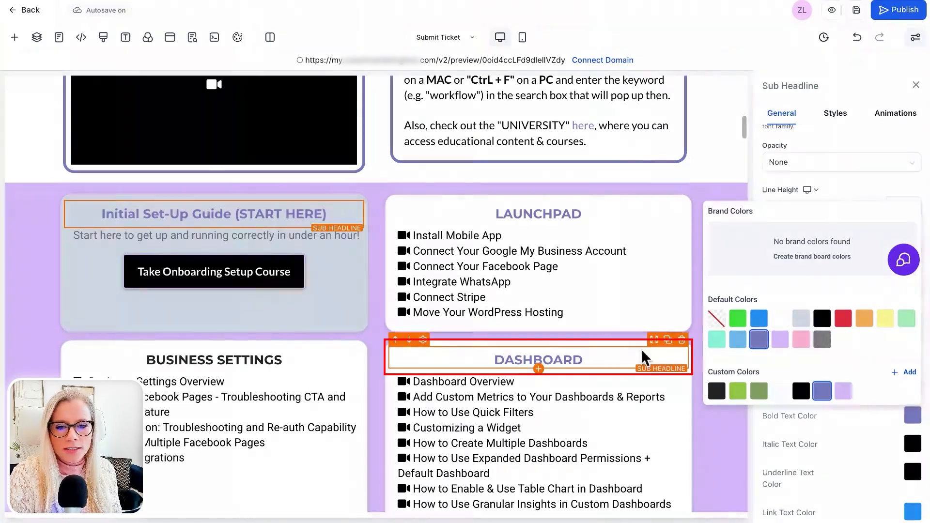
click(547, 206)
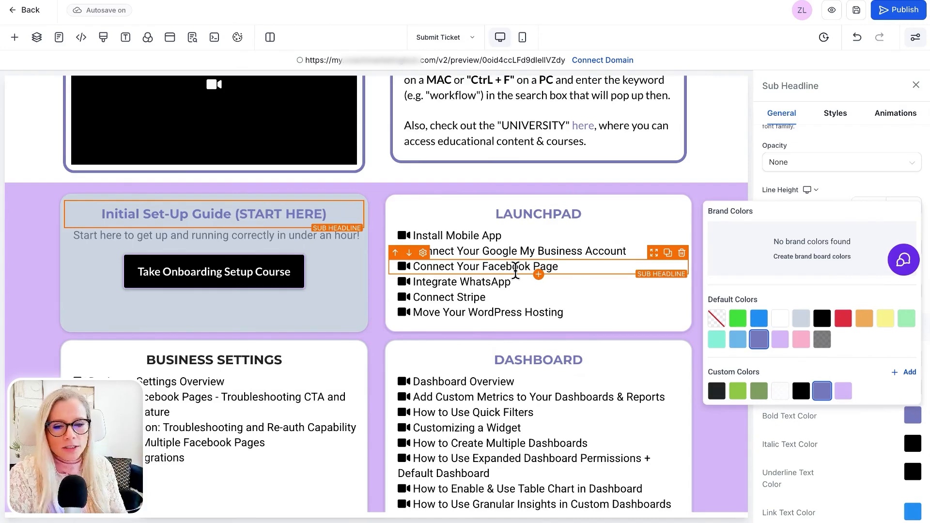
scroll(516, 272, down, 10)
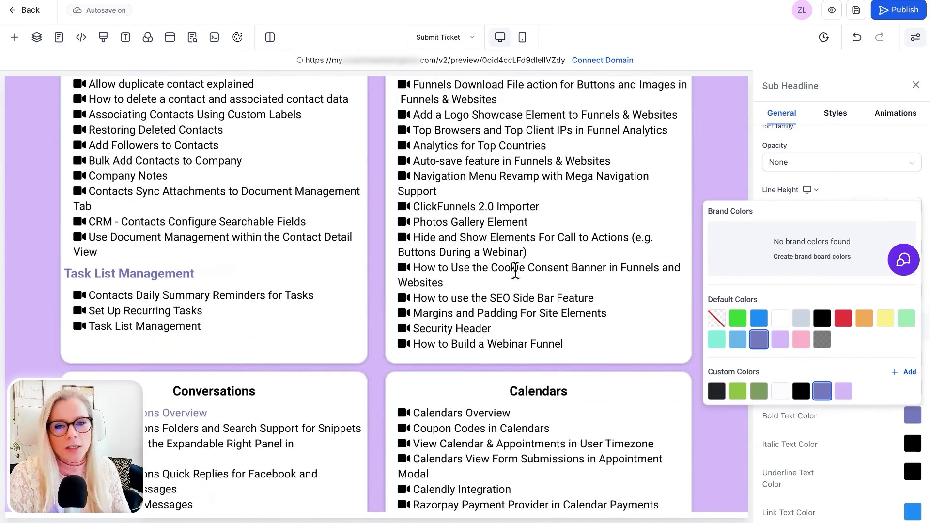
scroll(582, 280, up, 12)
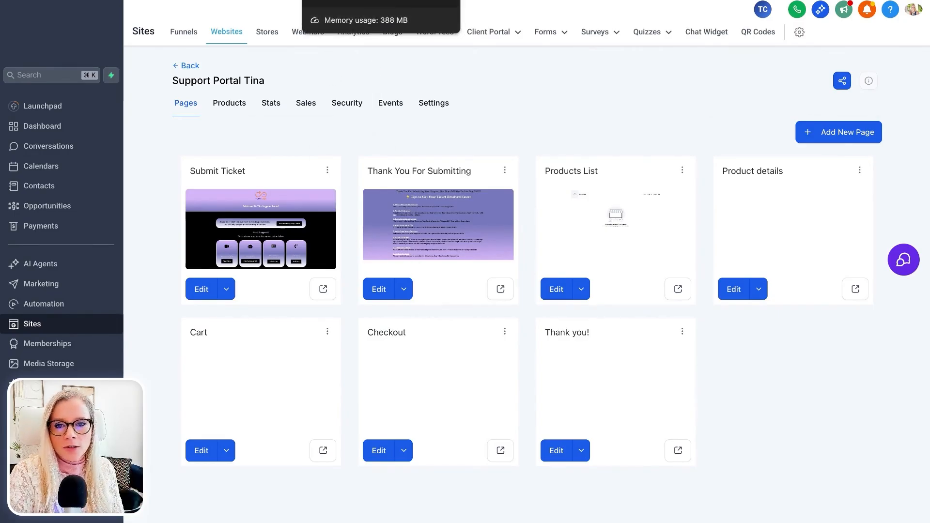
Open the Thank You For Submitting page in the editor and place the text cursor in its "Thank You For Submitting Your Request" headline
click(358, 0)
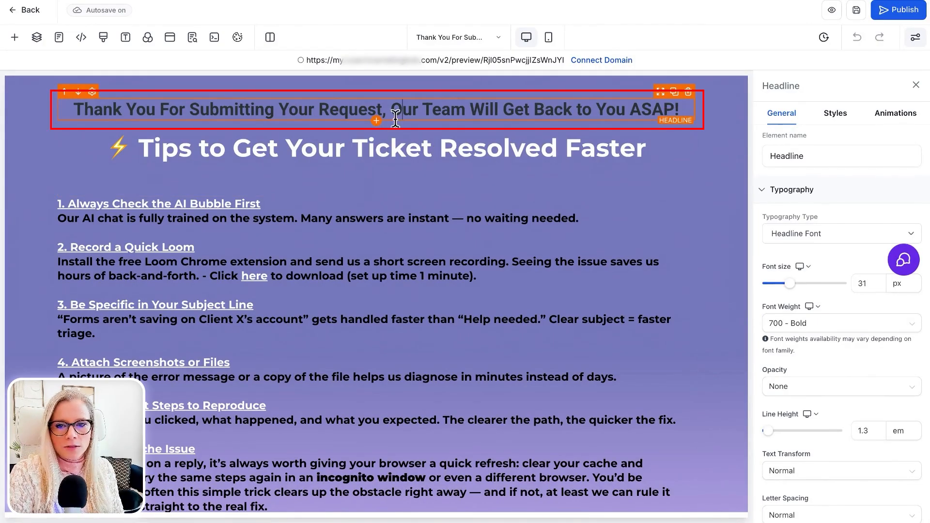
click(432, 110)
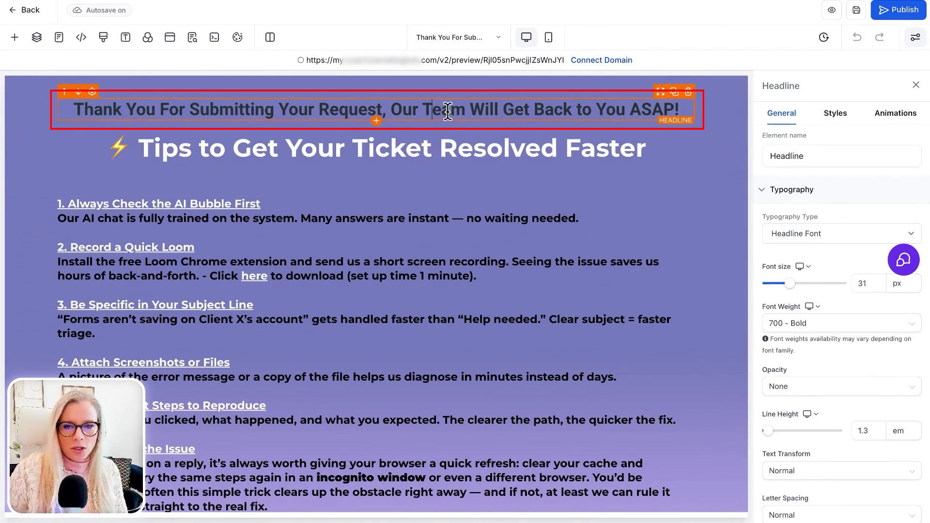
click(397, 107)
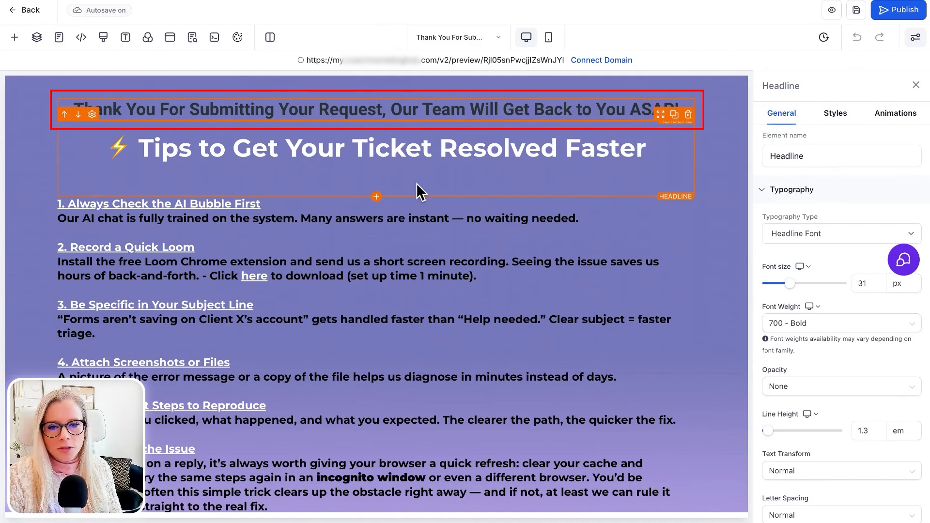
Break the headline onto a second line after "Thank You For Submitting Your Request," and select the comma ending the first line
key(Return)
drag(526, 110, 531, 106)
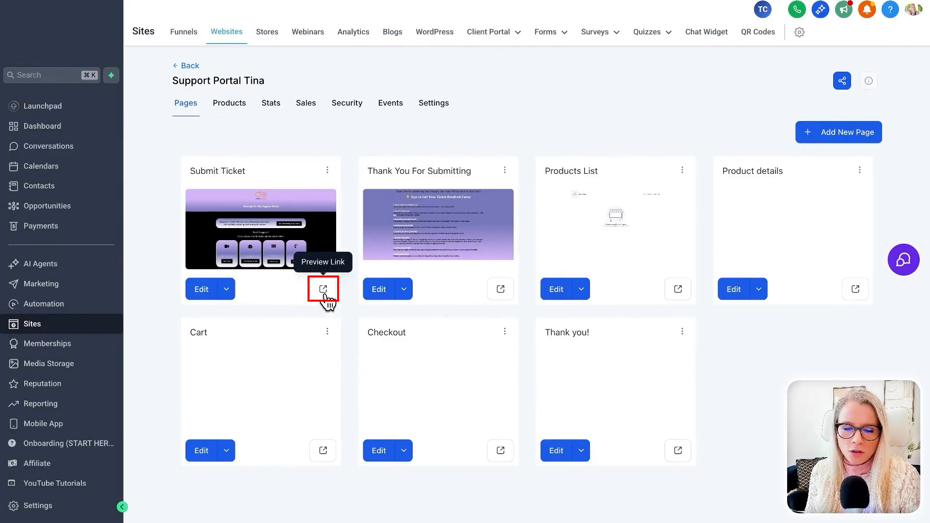
Preview the Submit Ticket page, open its ticket submission popup and examine the fields of the form
click(324, 290)
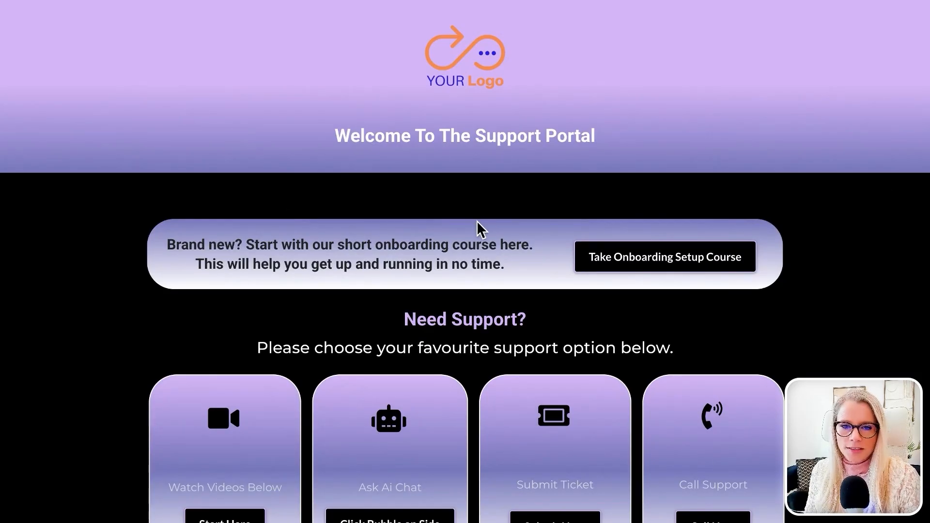
scroll(536, 359, down, 3)
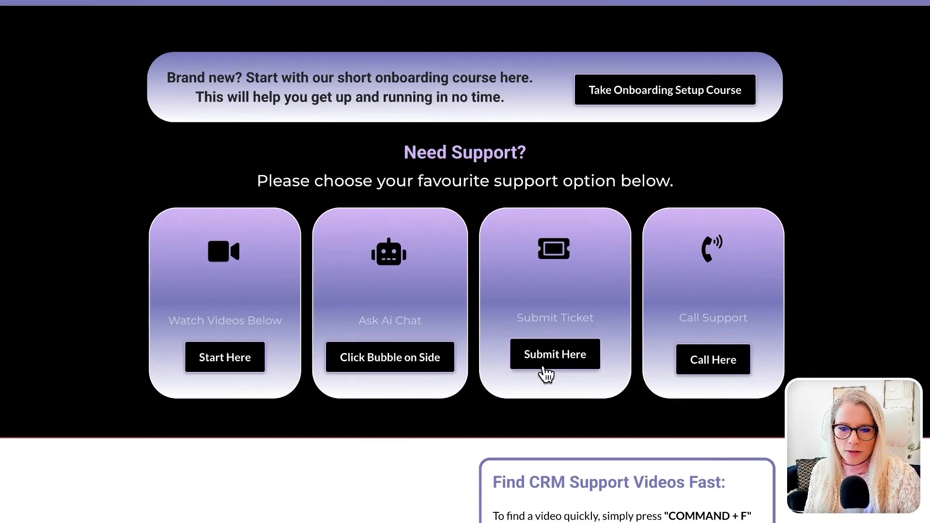
scroll(552, 436, up, 2)
click(552, 464)
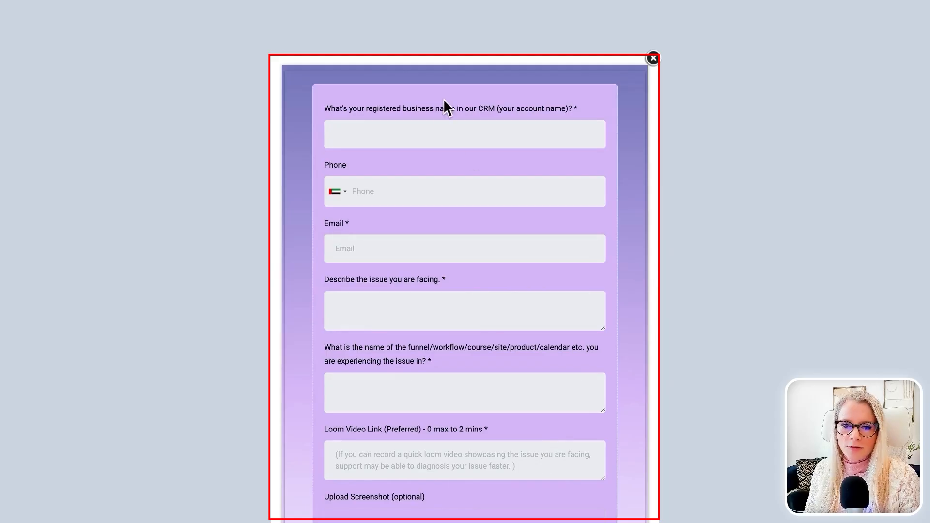
scroll(474, 373, down, 4)
scroll(474, 376, up, 4)
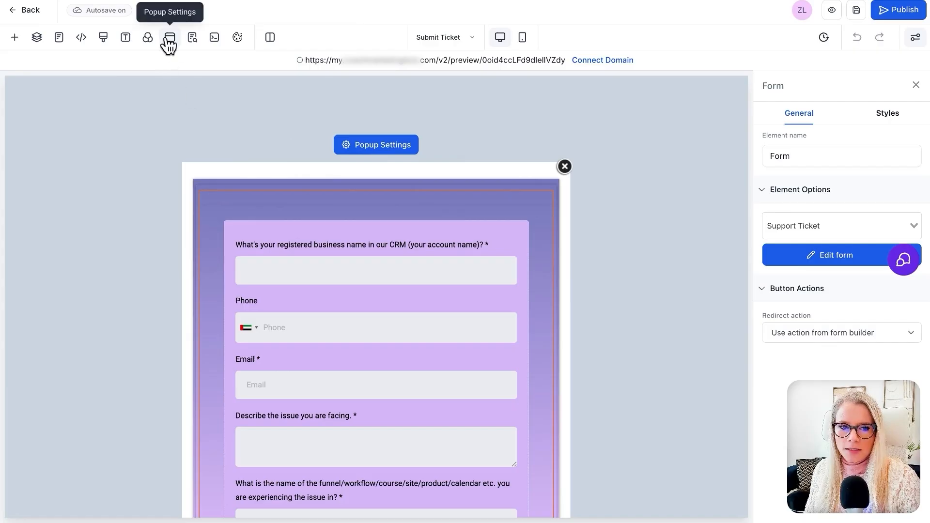
Add a required Full Name field at the beginning of the Support Ticket form and save the form
click(845, 257)
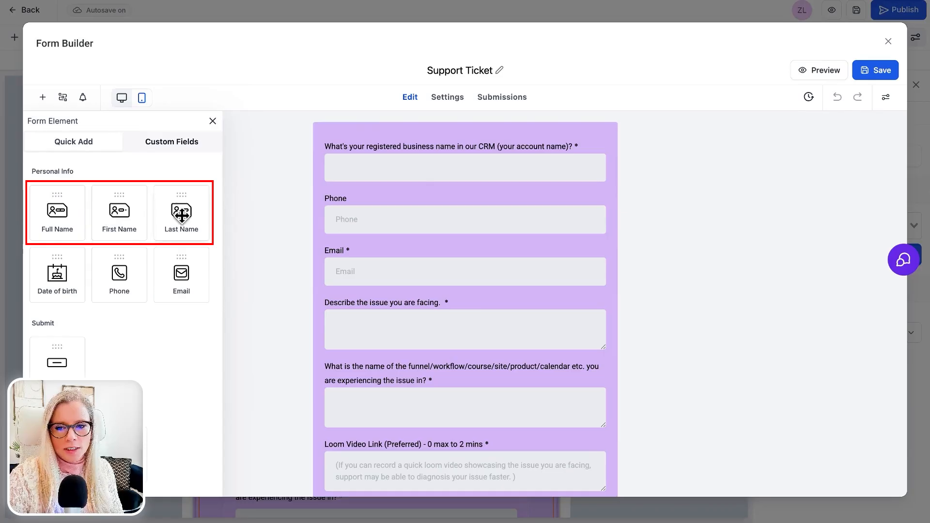
drag(57, 212, 354, 162)
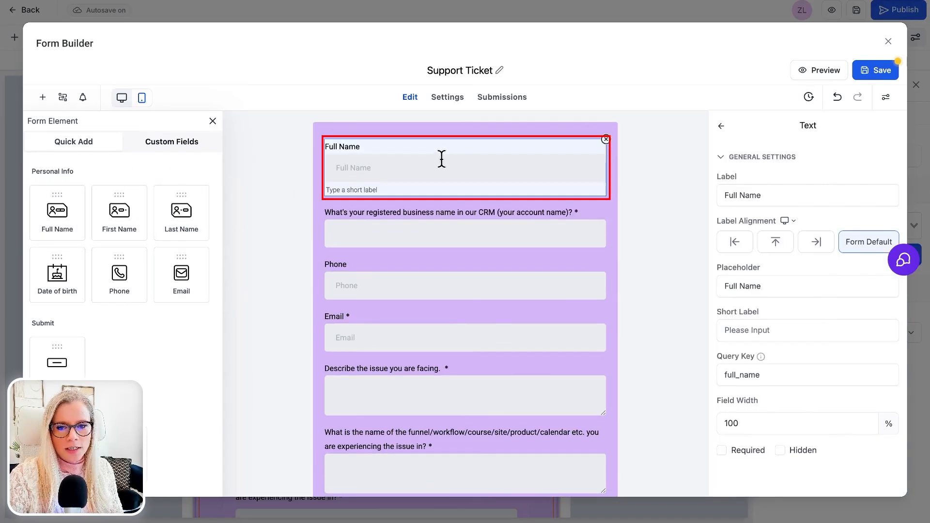
click(721, 452)
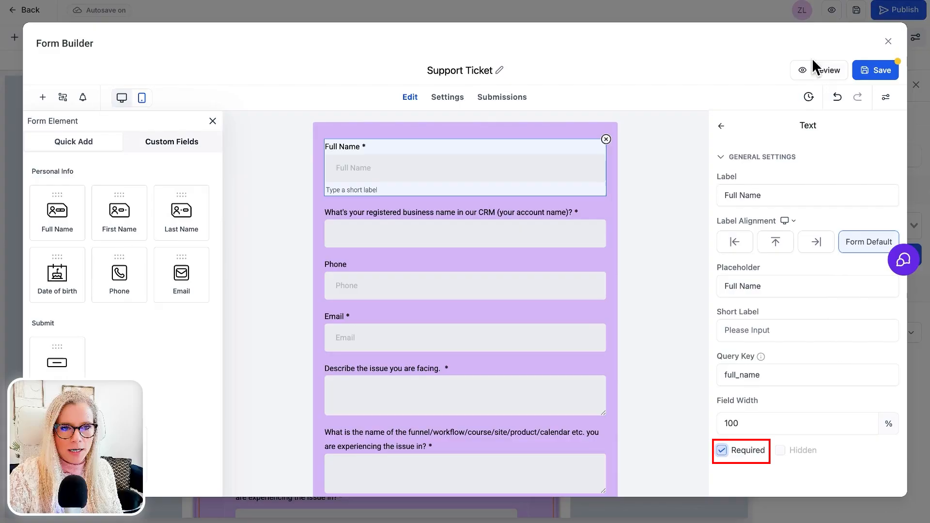
click(868, 71)
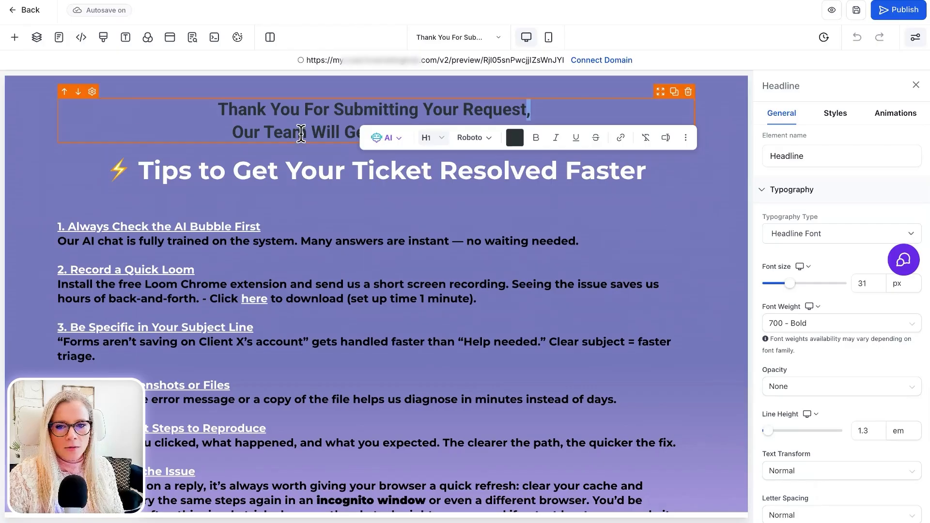
Insert the contact's First Name custom value after "Request" in the thank-you headline and add a comma
click(530, 110)
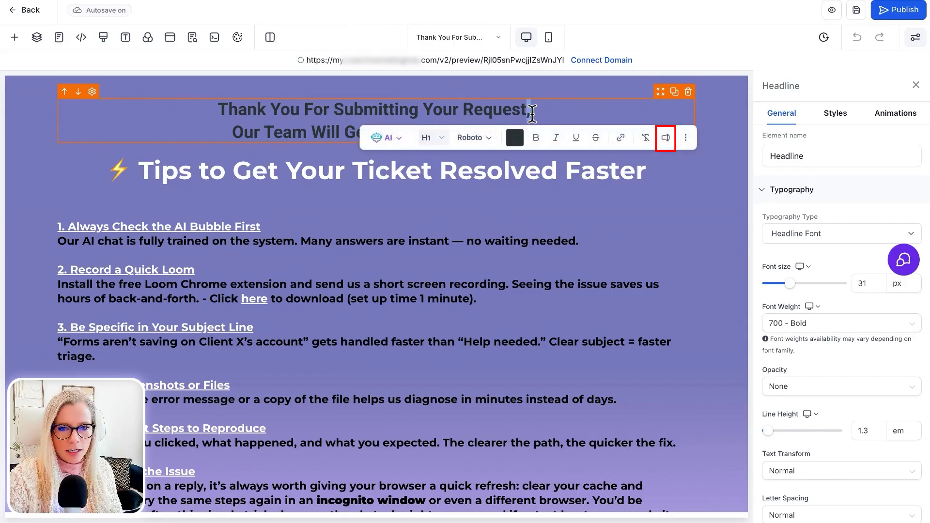
click(666, 138)
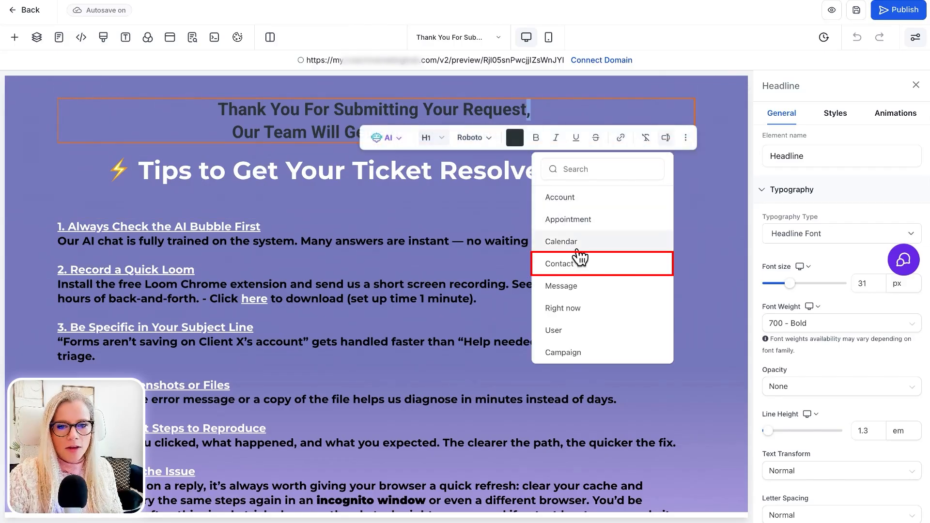
click(571, 266)
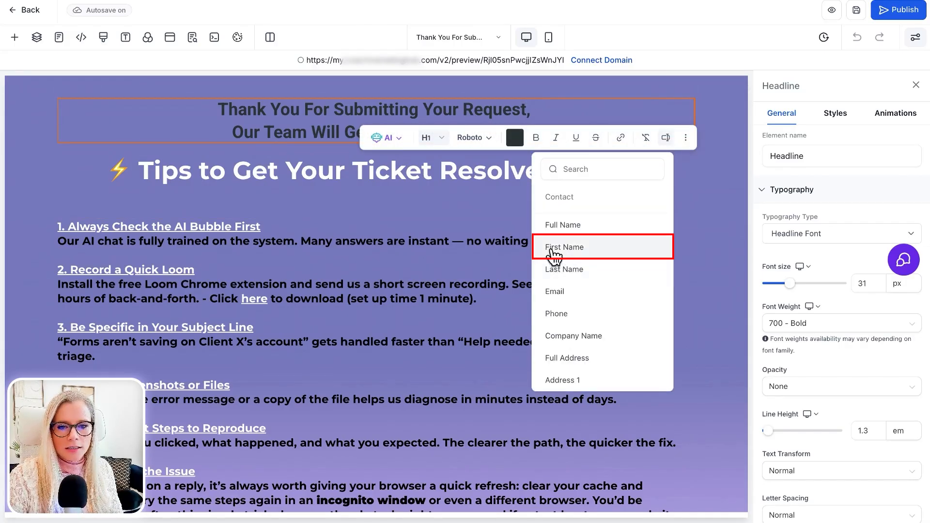
click(581, 248)
click(445, 110)
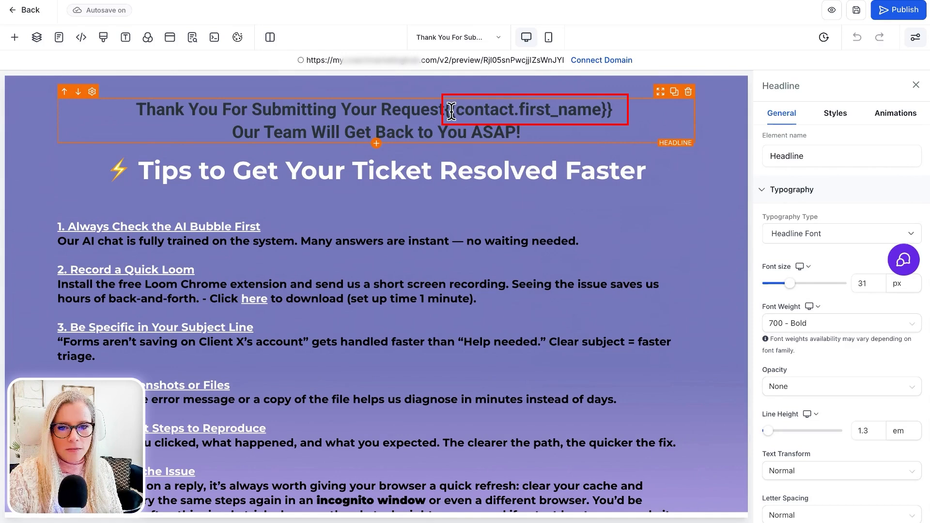
click(630, 109)
key(Left)
text(,)
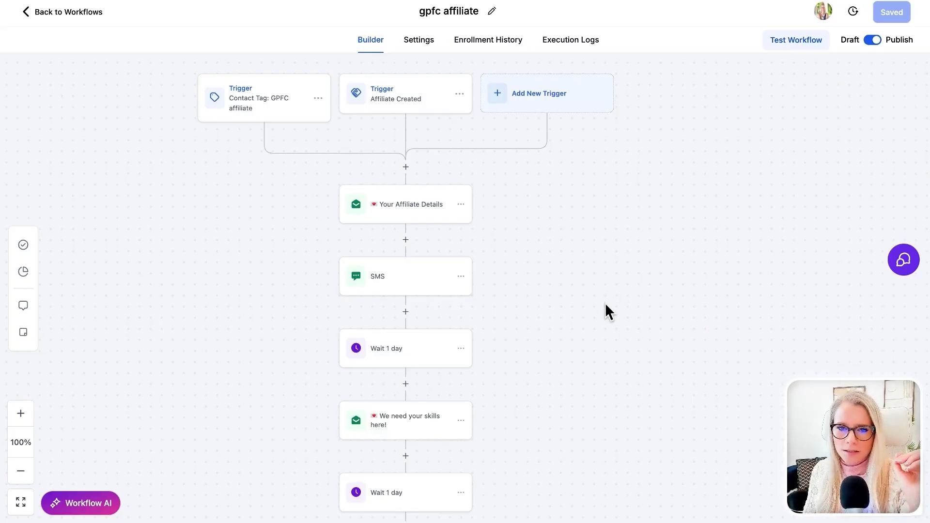
Inspect the Affiliate Created trigger of the gpfc affiliate workflow, then close it unchanged and look over the actions below
drag(585, 281, 616, 291)
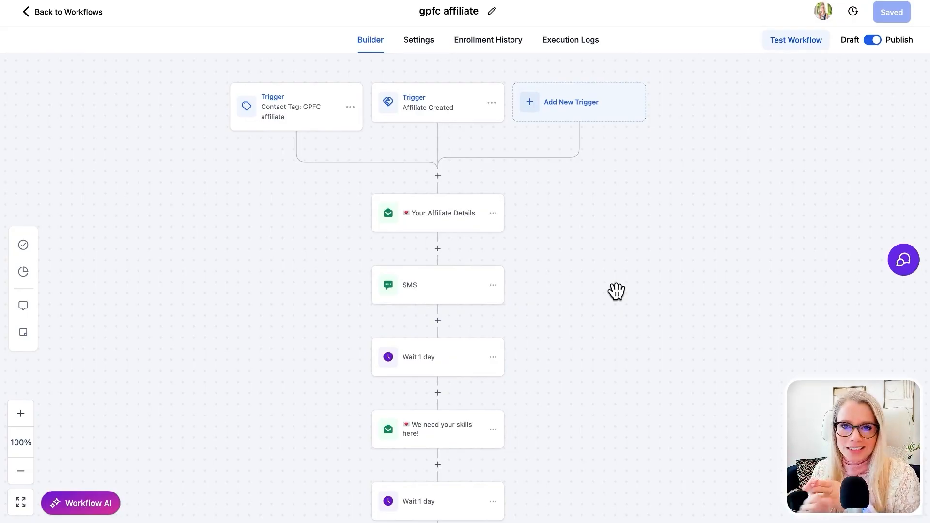
click(453, 127)
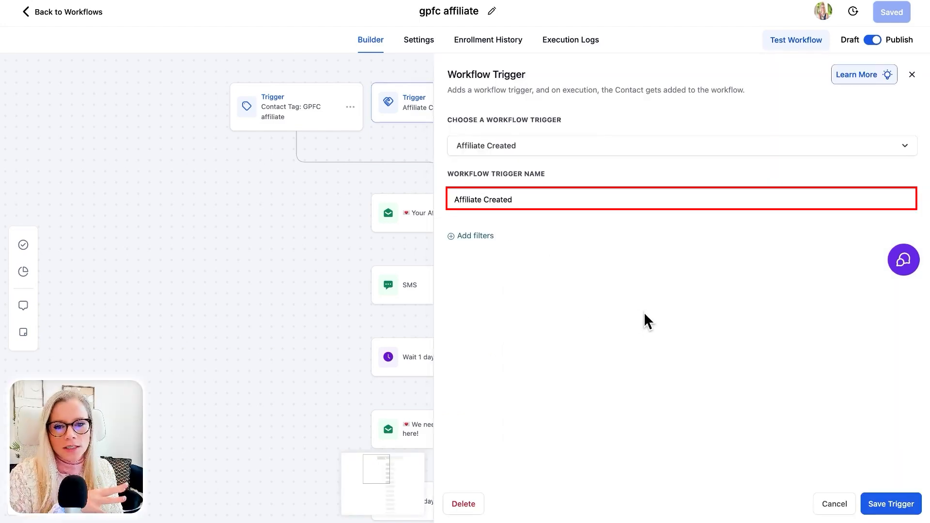
click(833, 505)
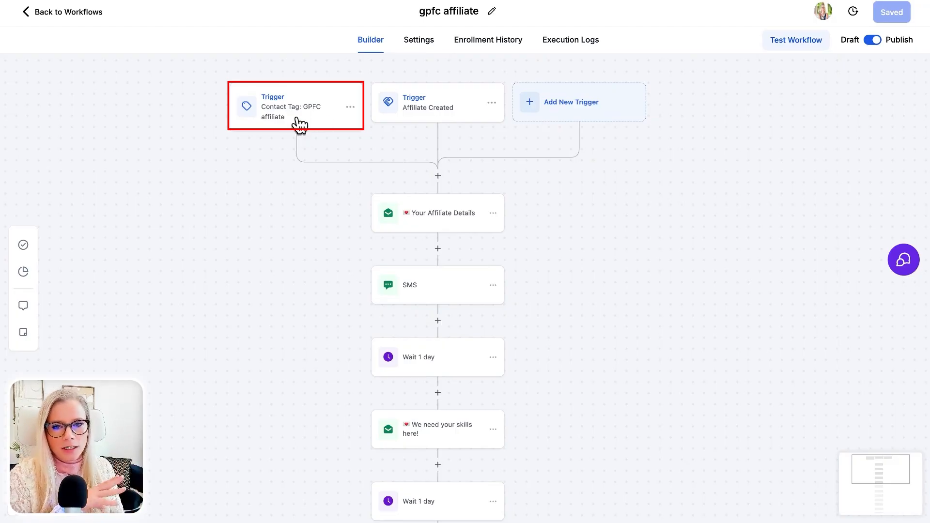
drag(682, 229, 681, 219)
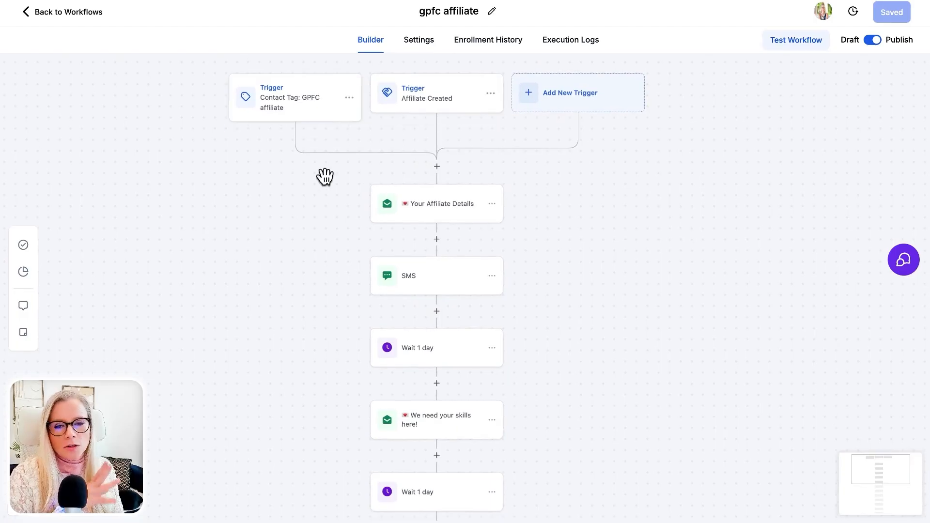
drag(604, 233, 597, 198)
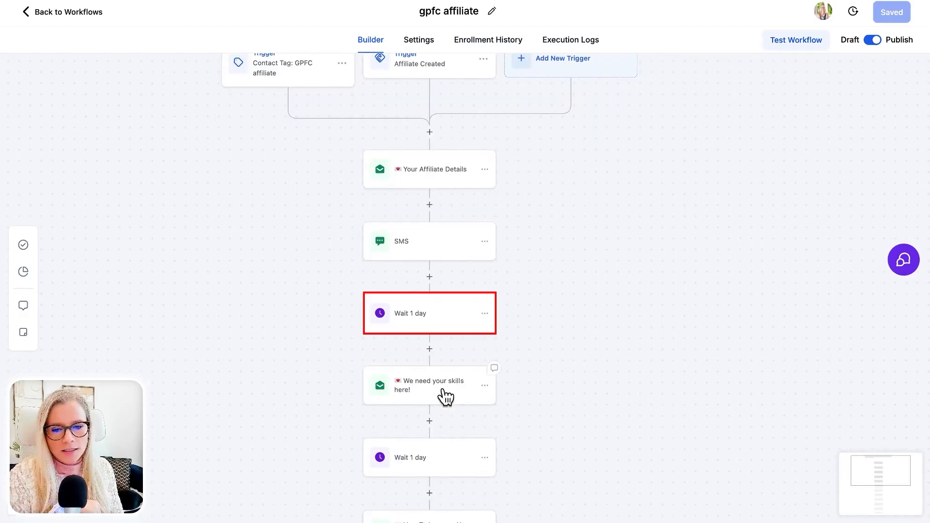
Open the Your Affiliate Details email action and examine the contact first name placeholder in its message greeting
click(432, 172)
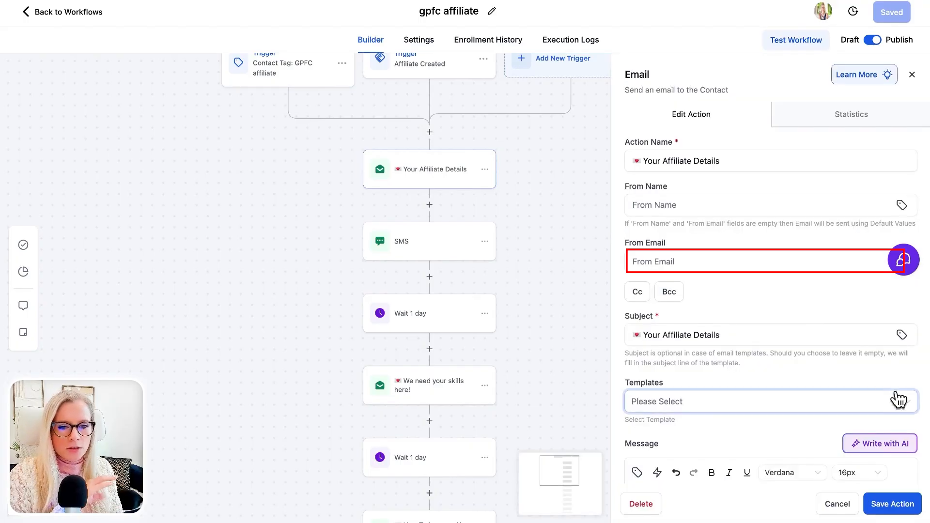
scroll(785, 368, down, 4)
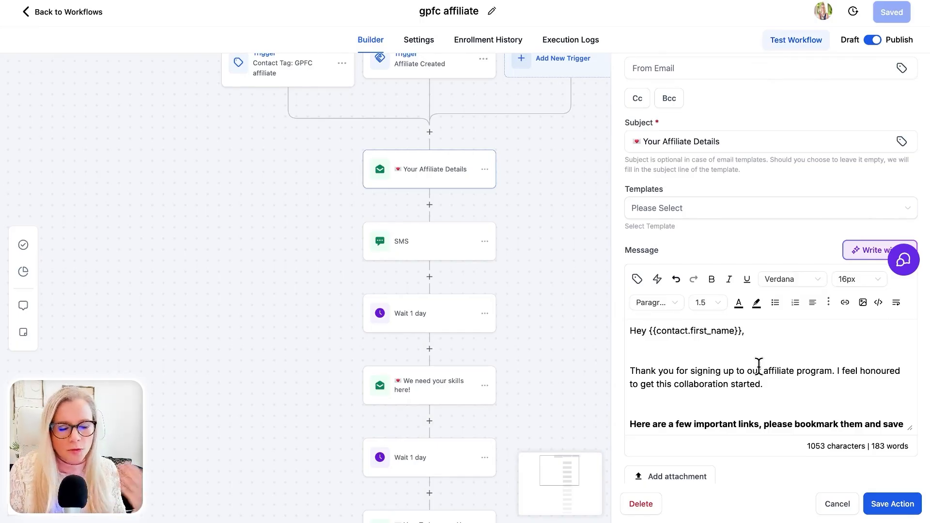
drag(749, 331, 650, 334)
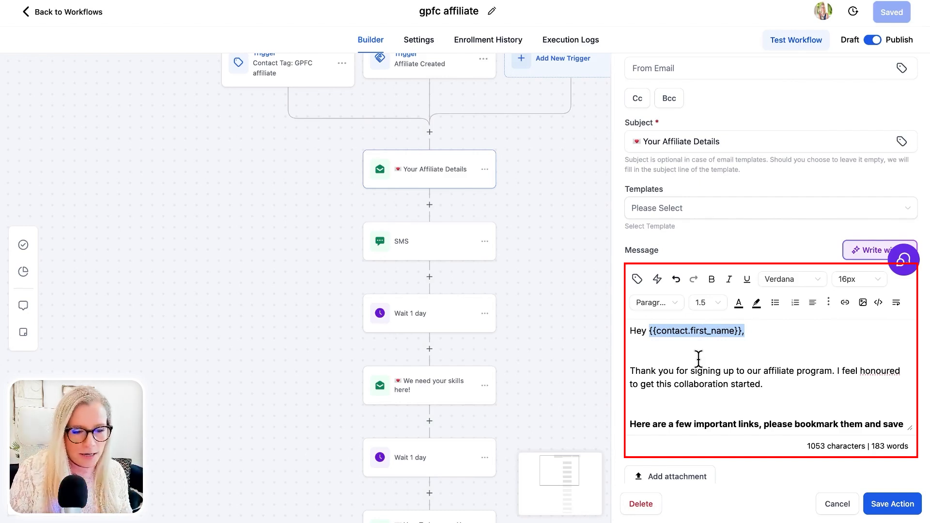
Insert the contact's First Name custom value on a new line below the email greeting and select the inserted placeholder
click(754, 332)
key(Return)
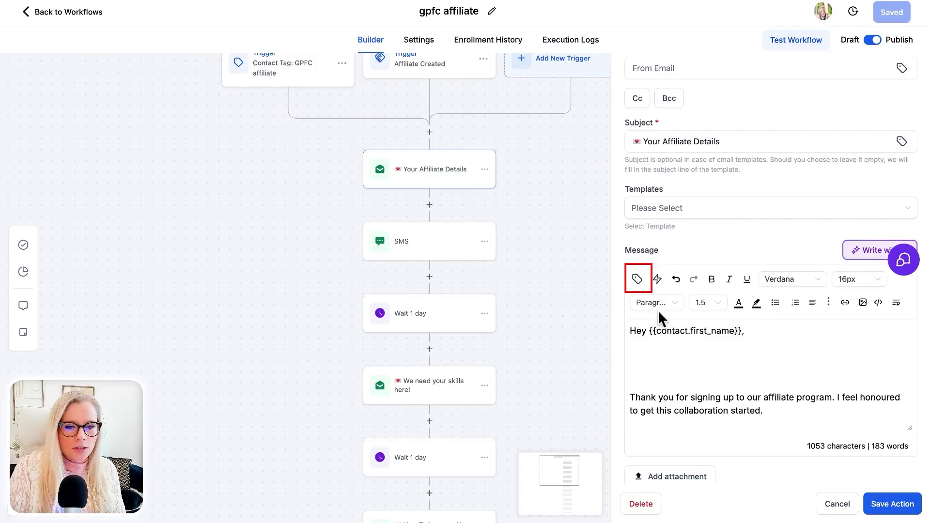
click(638, 280)
click(625, 27)
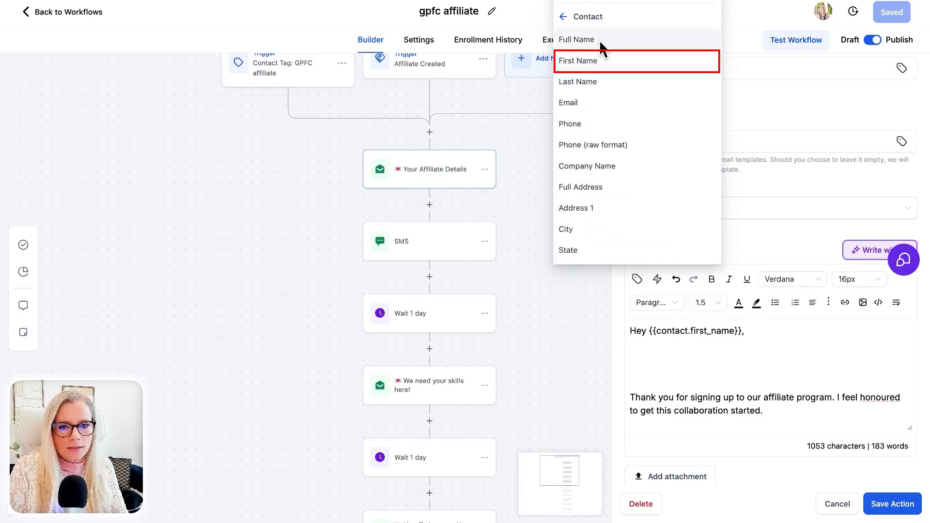
click(600, 63)
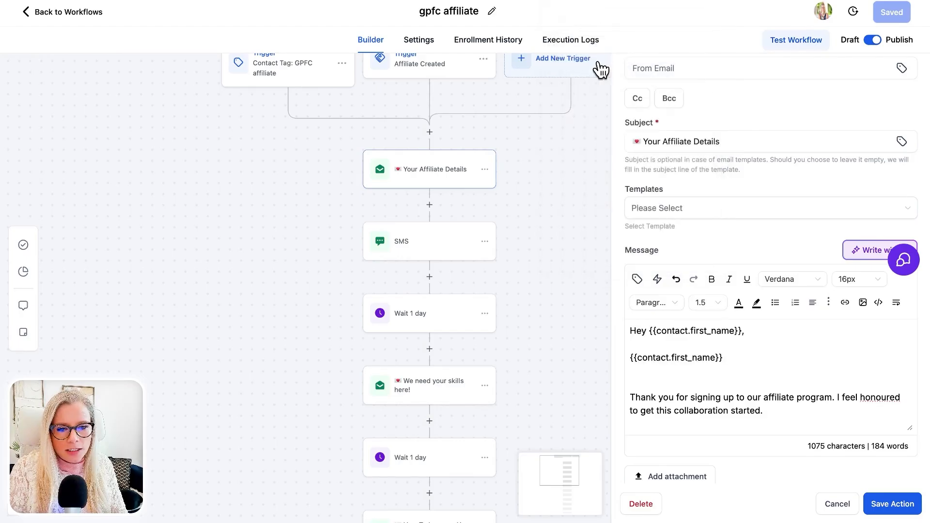
drag(727, 358, 632, 359)
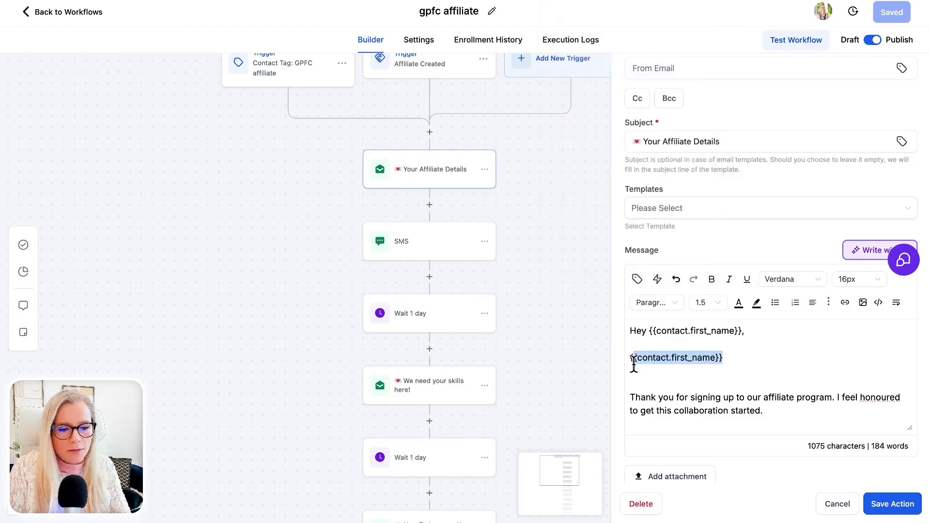
Open the SMS action and remove the hardcoded sender's name after "Best," in its message
click(415, 245)
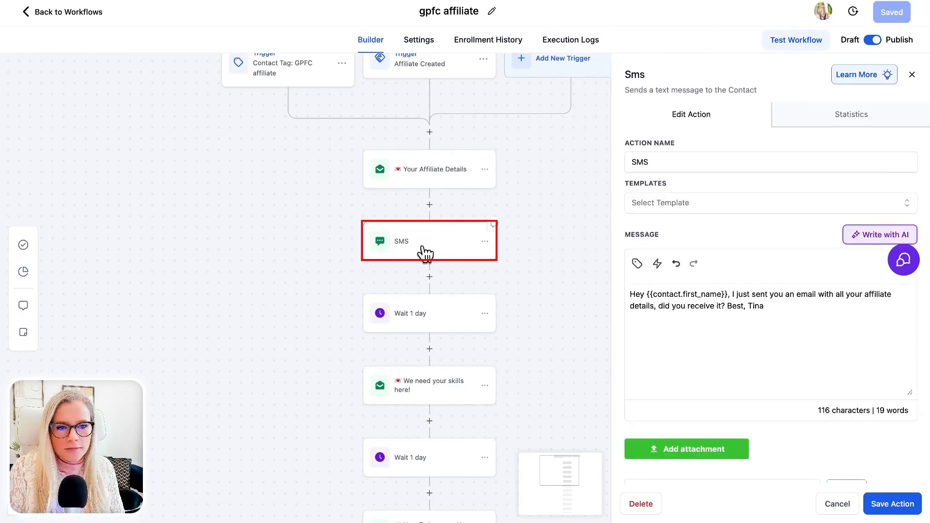
drag(728, 295, 648, 294)
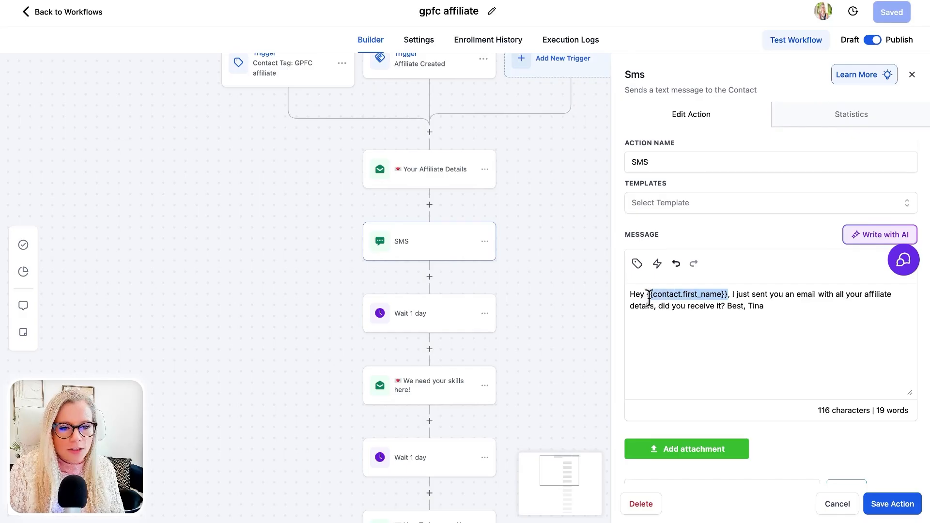
click(797, 316)
text(-)
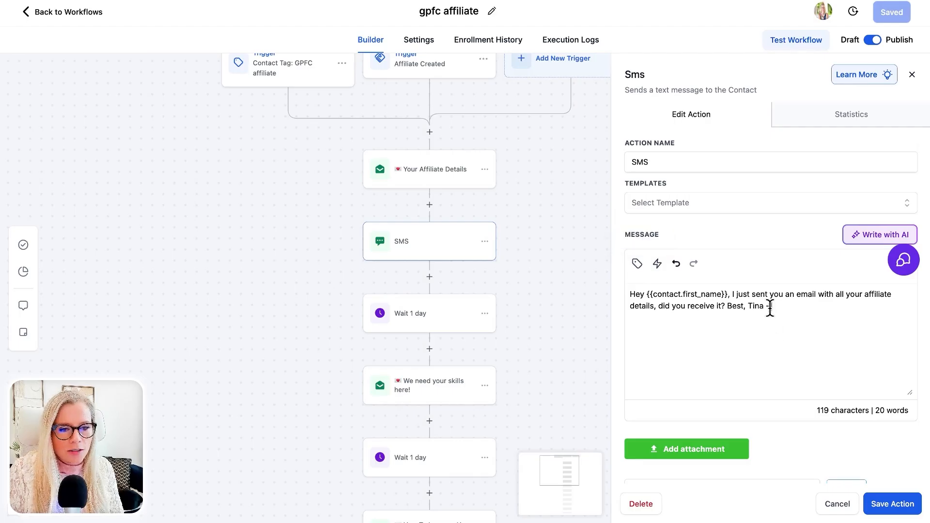
drag(770, 306, 747, 306)
key(BackSpace)
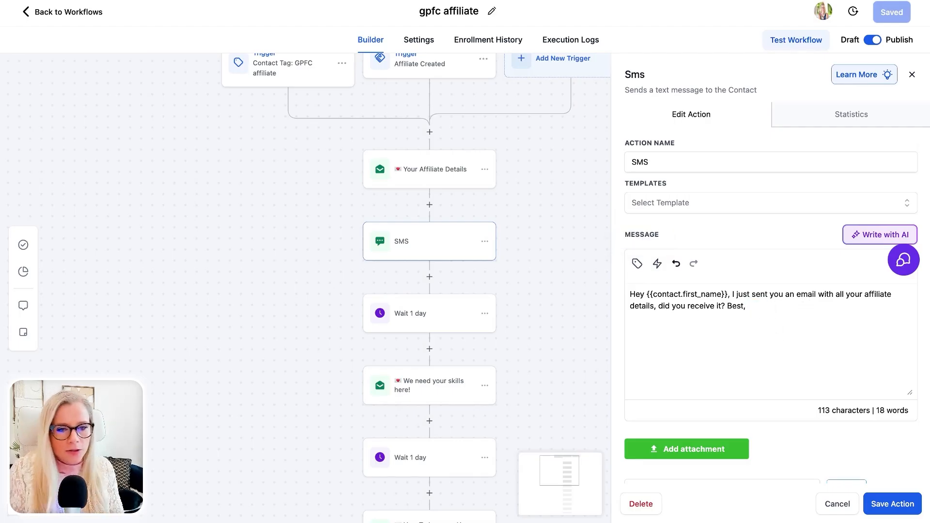
Insert the user's First Name custom value after "Best," in the SMS message and remove the extra space before it
click(637, 266)
click(637, 266)
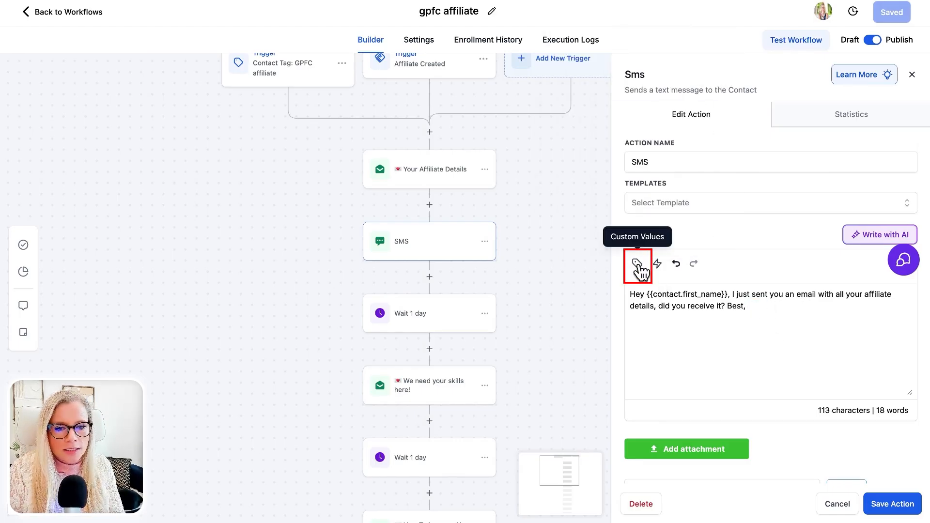
click(638, 265)
click(592, 28)
click(596, 73)
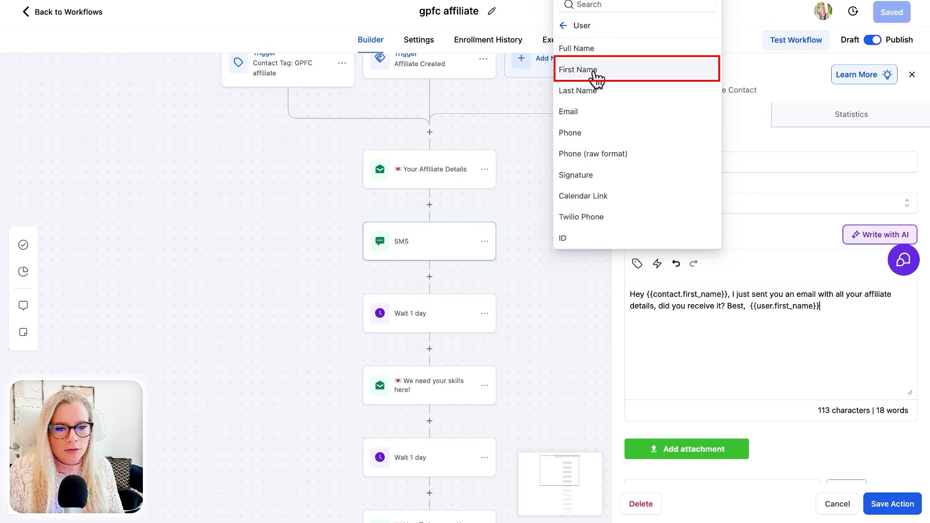
click(751, 306)
key(BackSpace)
click(875, 317)
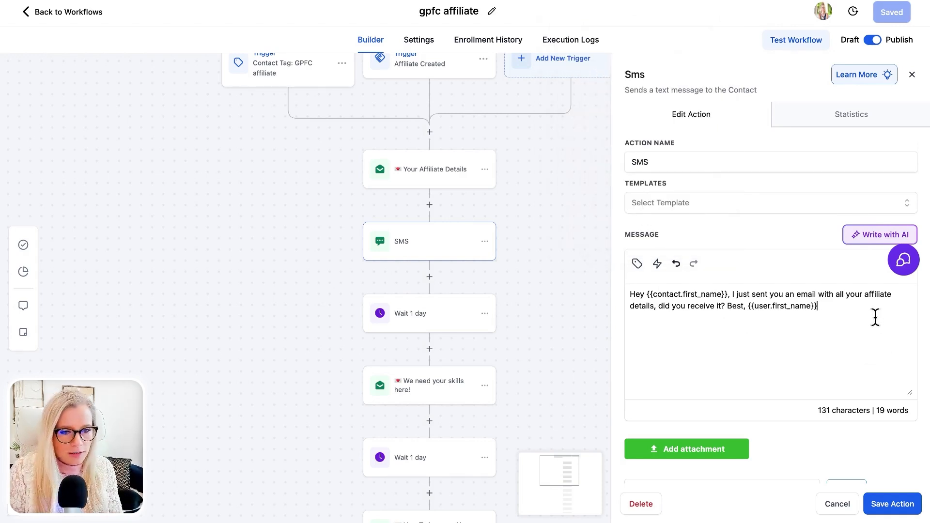
Add a dash after the user's first name placeholder in the SMS message and browse the available User custom values
text(-)
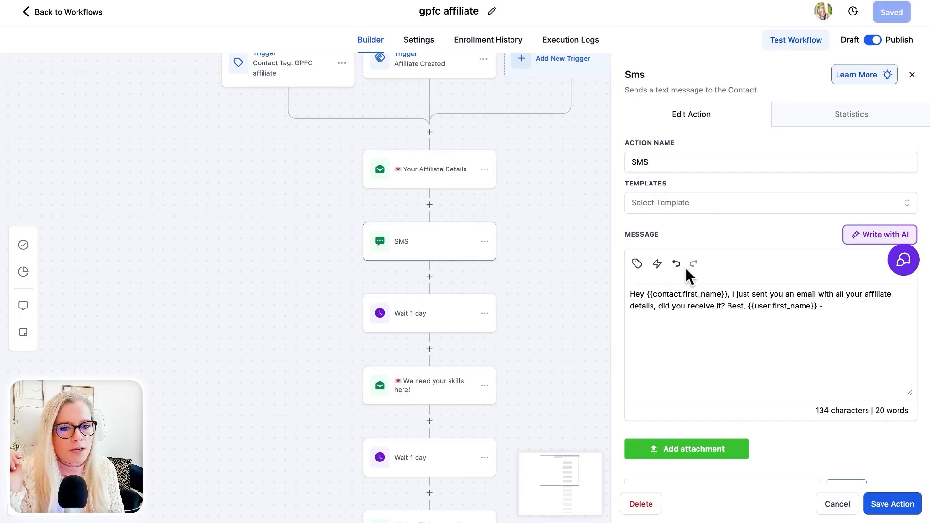
click(637, 264)
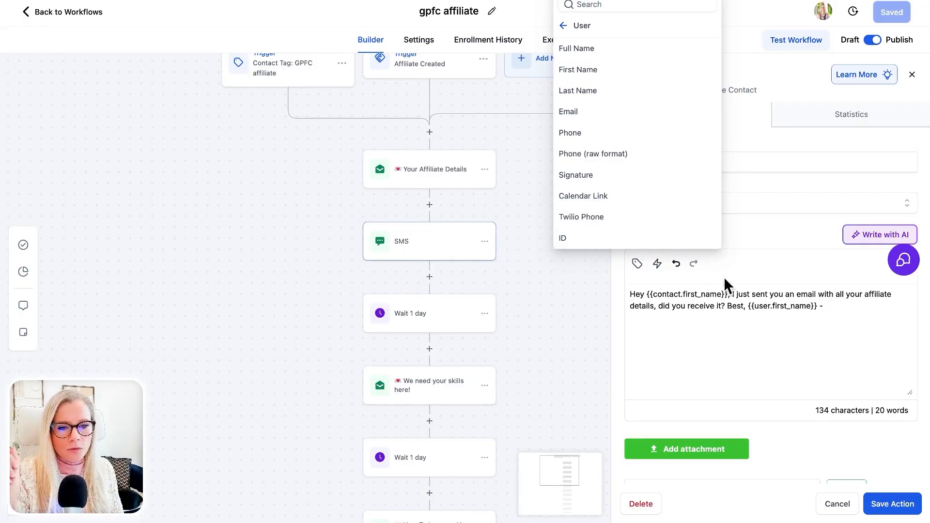
click(826, 312)
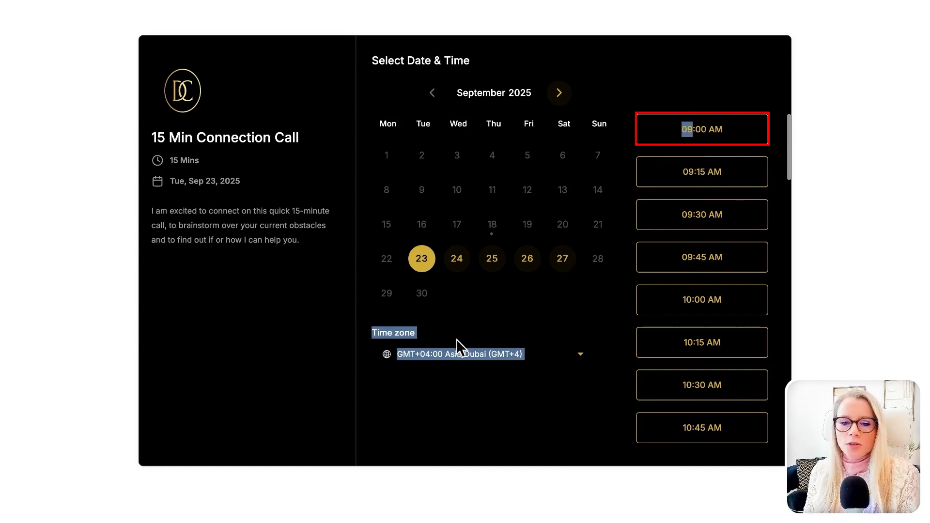
Choose the 09:00 AM slot on the 15 Min Connection Call booking page and examine the questions in its details form
click(705, 140)
click(706, 141)
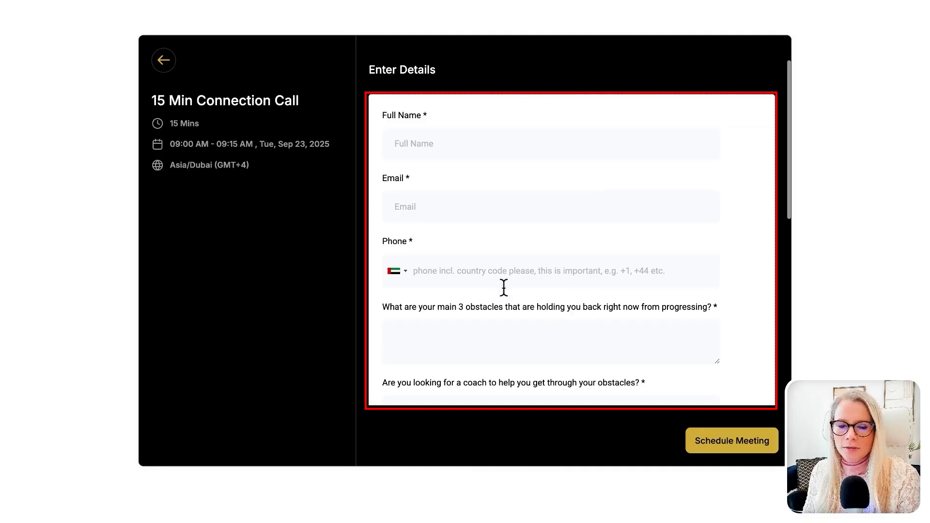
scroll(509, 296, down, 3)
scroll(508, 297, up, 3)
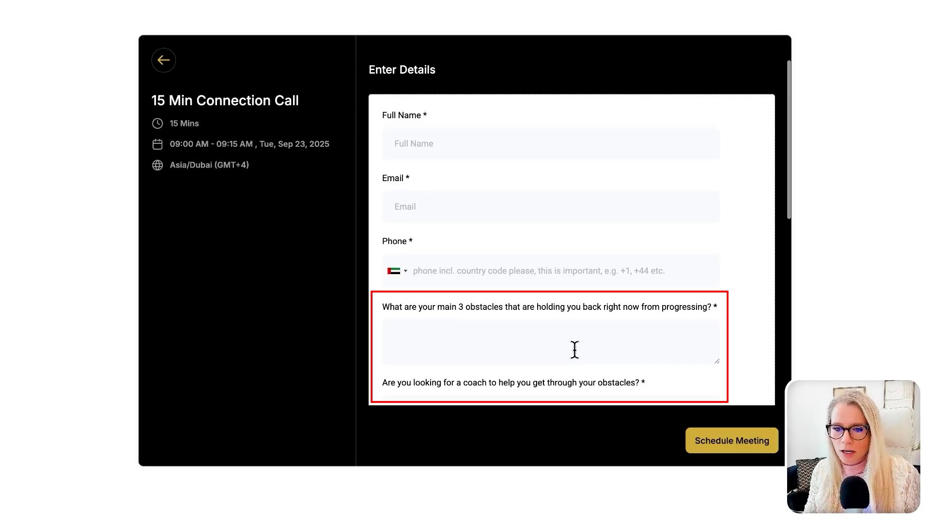
scroll(536, 363, down, 3)
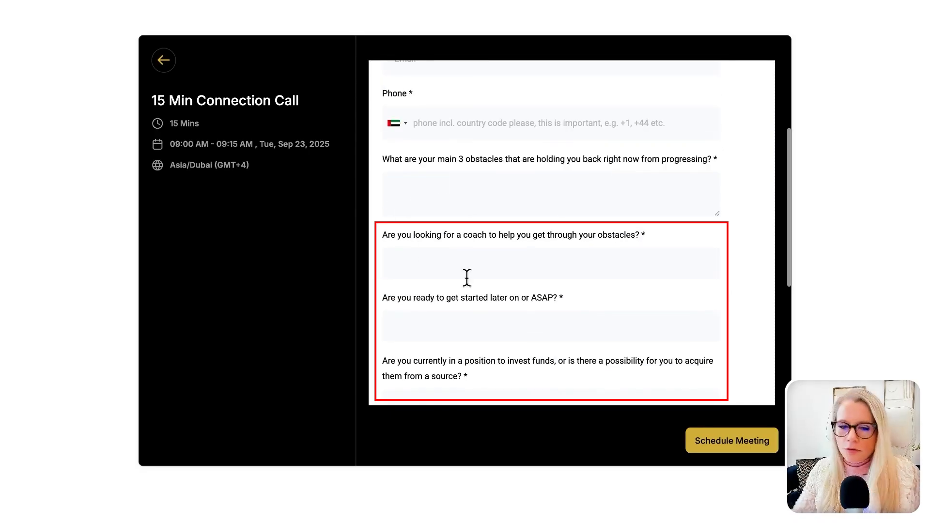
drag(561, 301, 453, 300)
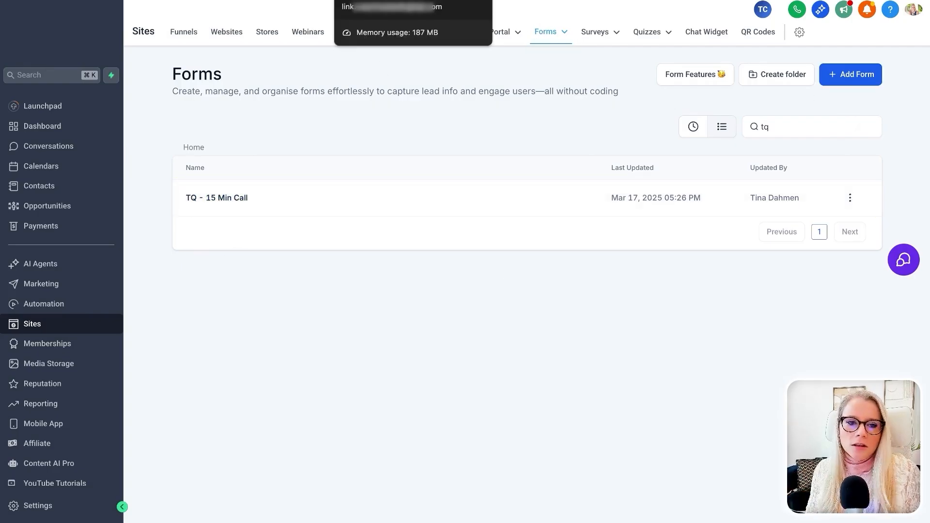
Open the 15 Min Connection Call calendar for editing and check the form selected in its Forms & Payment settings
click(42, 170)
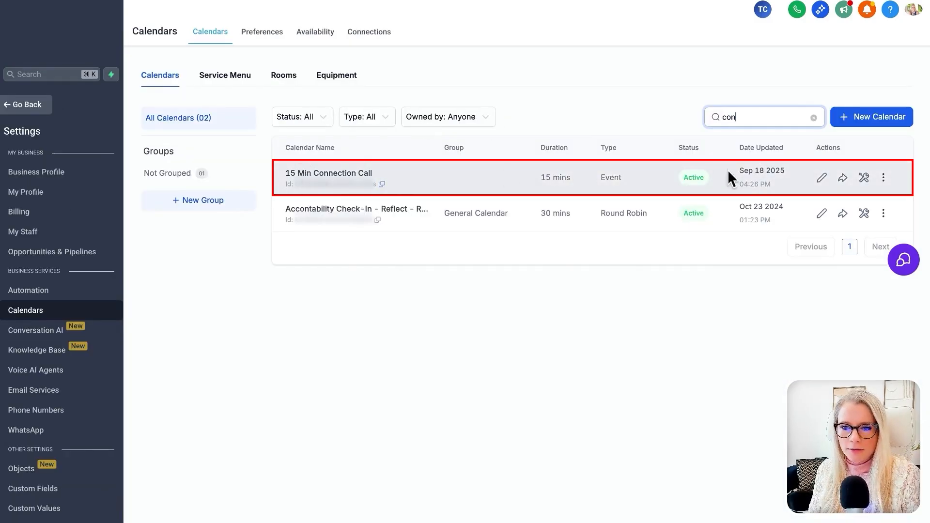
click(821, 178)
click(251, 118)
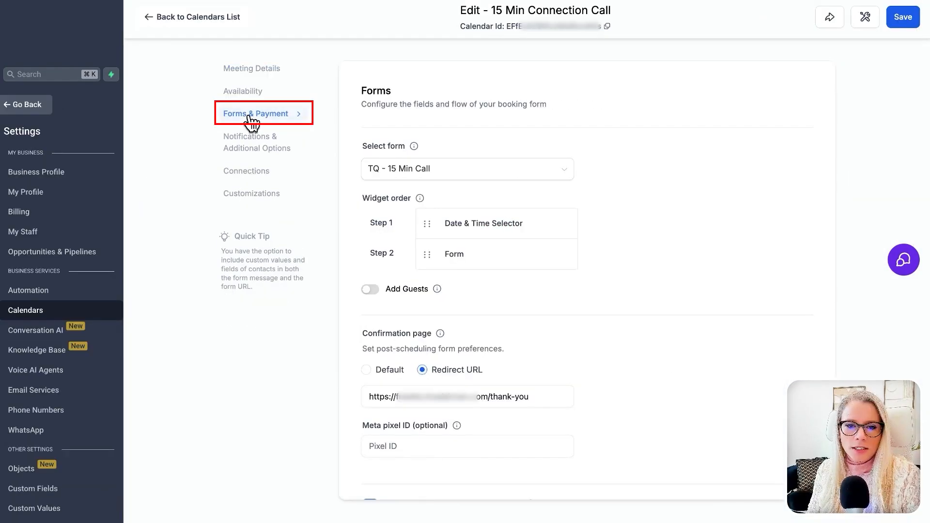
mouse_move(415, 151)
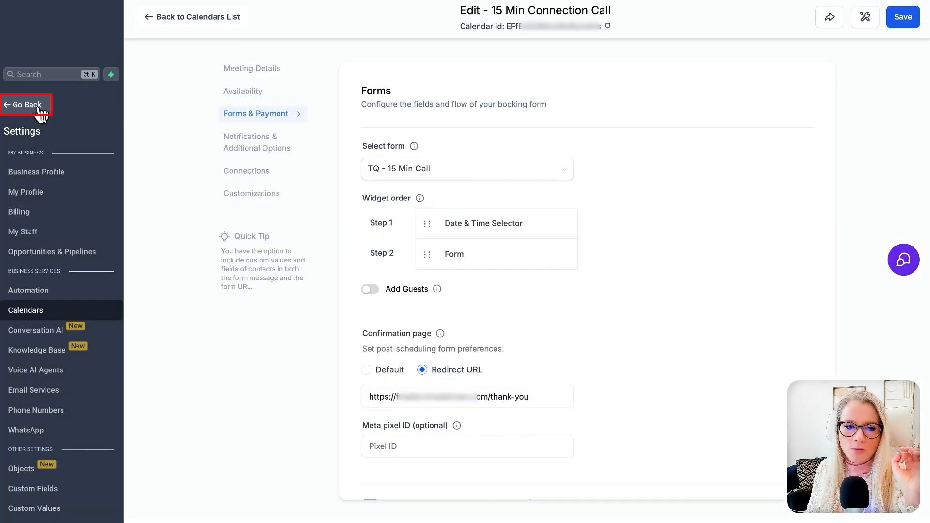
Return to the Forms list, open the TQ - 15 Min Call form for editing and look over its questions
click(14, 108)
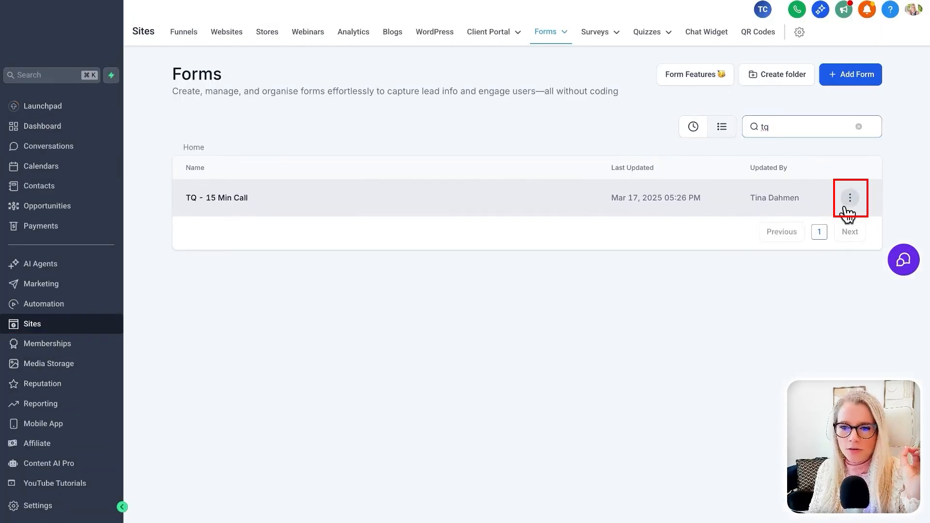
click(848, 209)
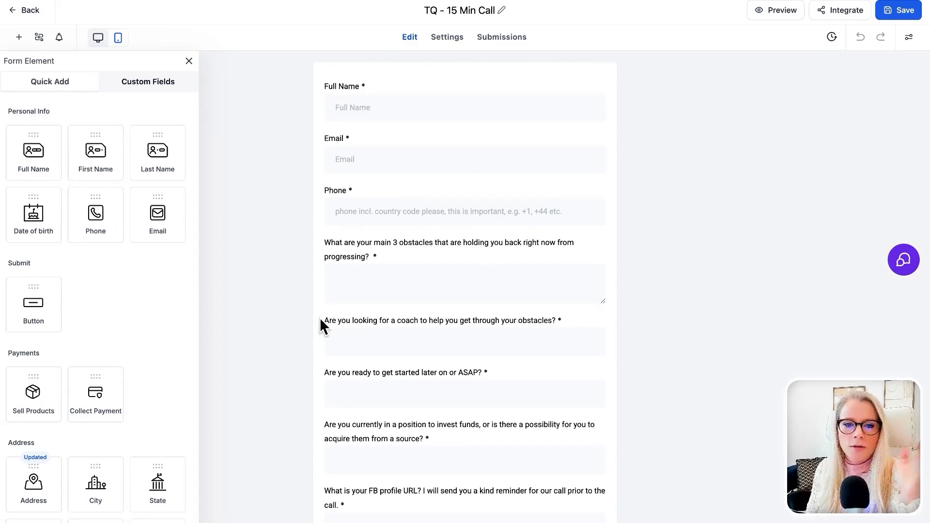
scroll(321, 320, down, 1)
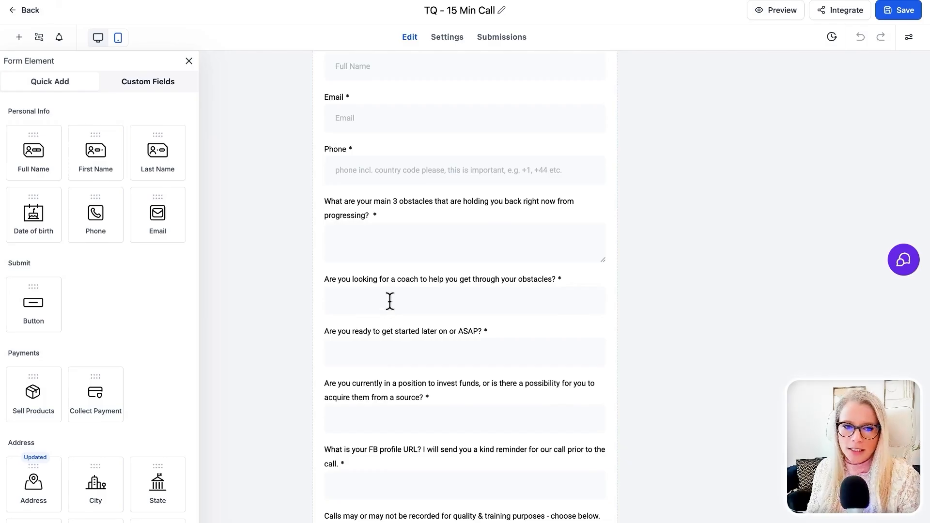
Start a new Multi Line custom field from the form editor and name it "This would be a longer question"
click(151, 88)
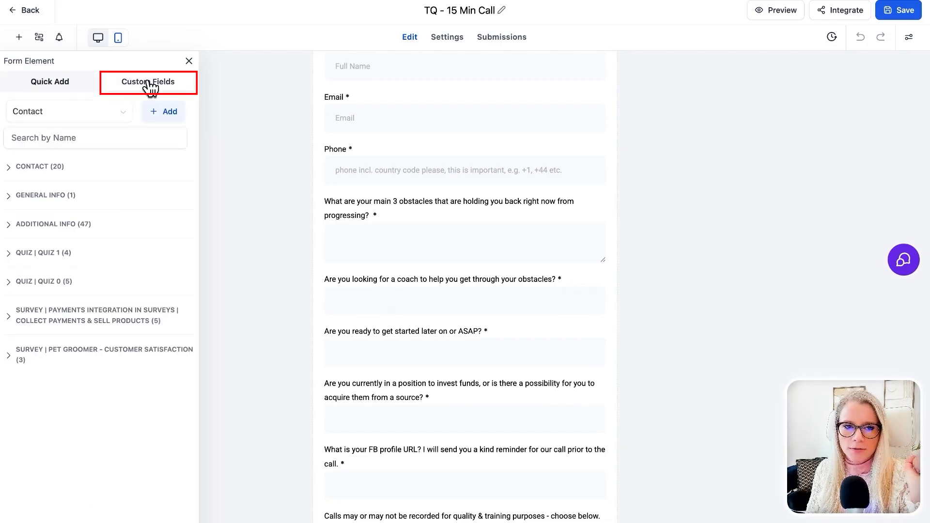
click(164, 119)
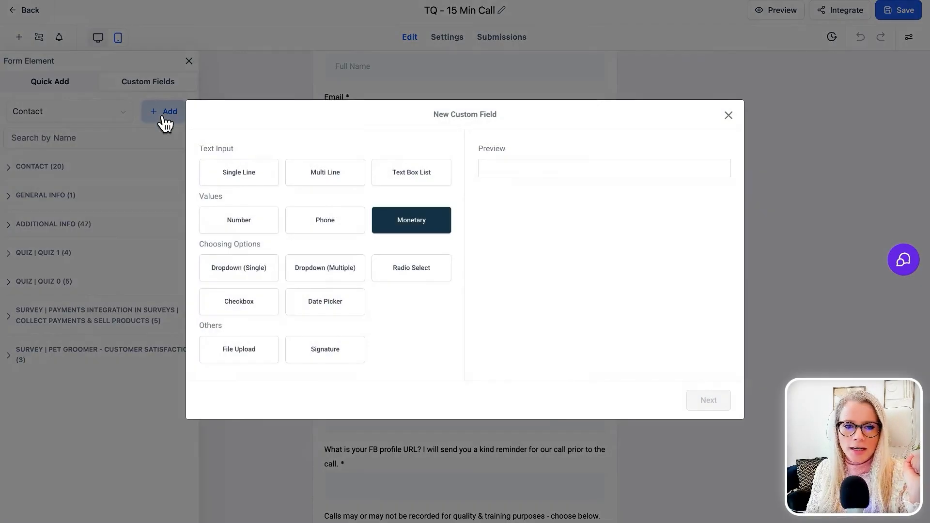
click(322, 176)
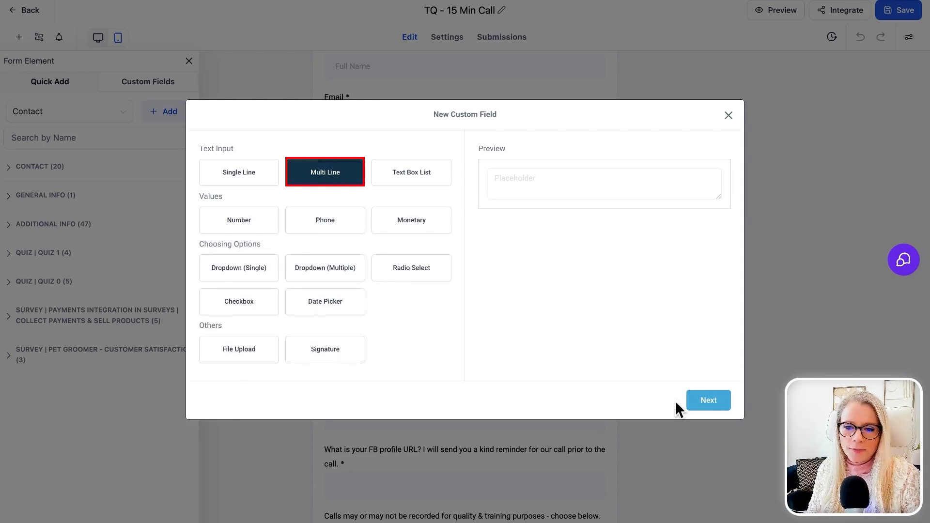
click(693, 402)
click(320, 230)
text(This would a)
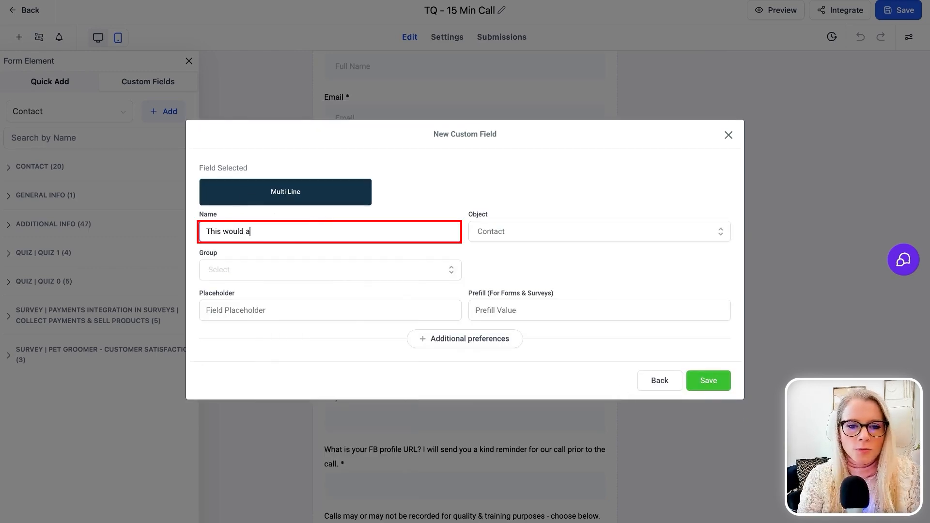
key(BackSpace)
text(be a longer question)
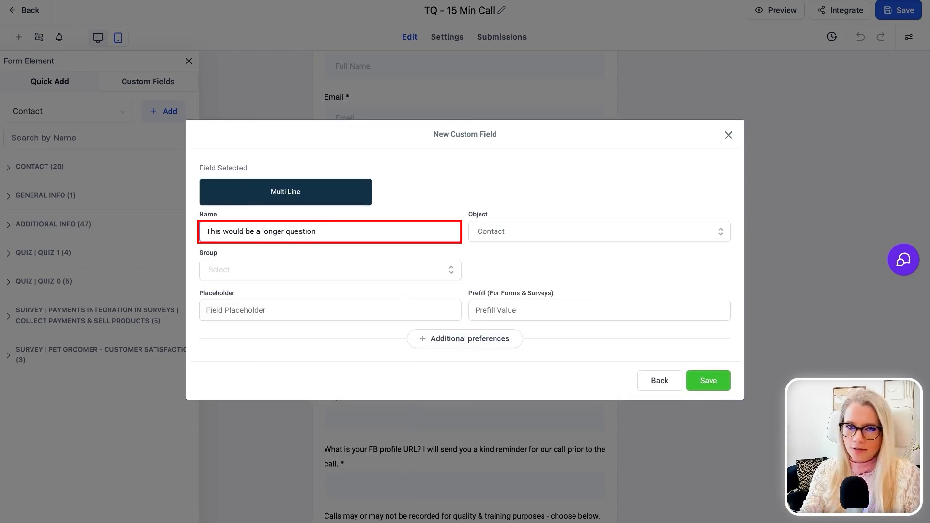
key(ctrl+a)
click(417, 215)
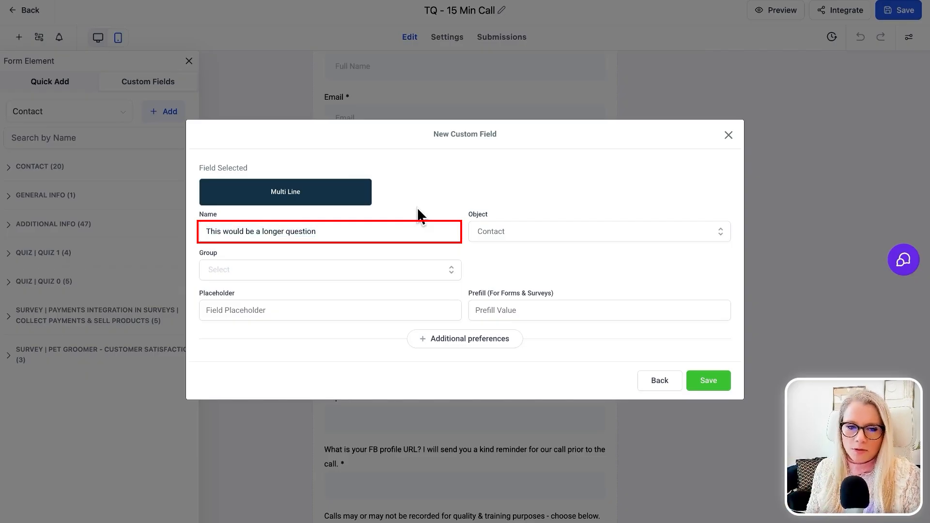
Assign the new custom field to the Additional Info group and save it
click(402, 273)
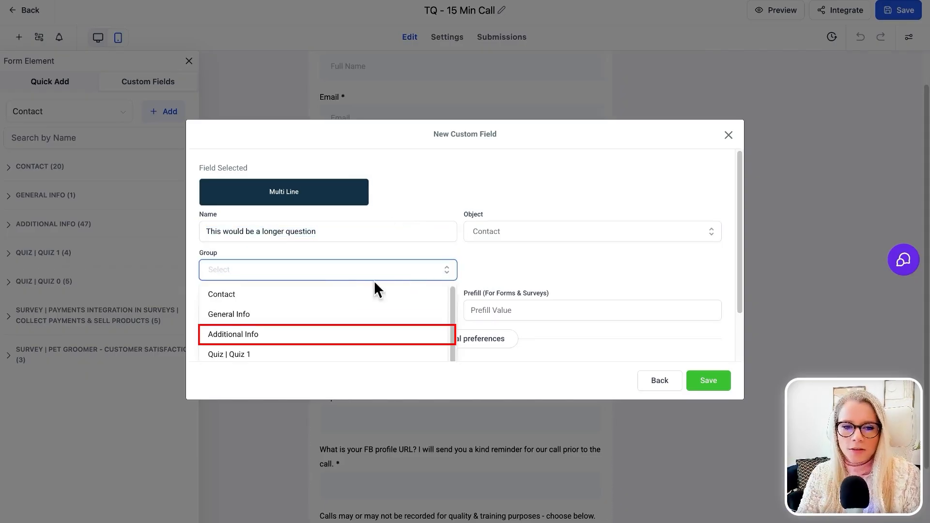
click(320, 334)
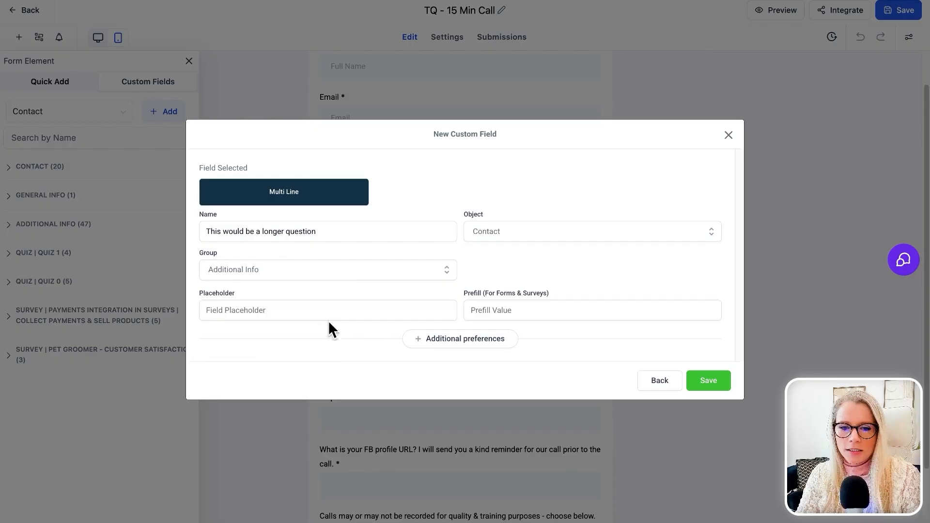
click(713, 385)
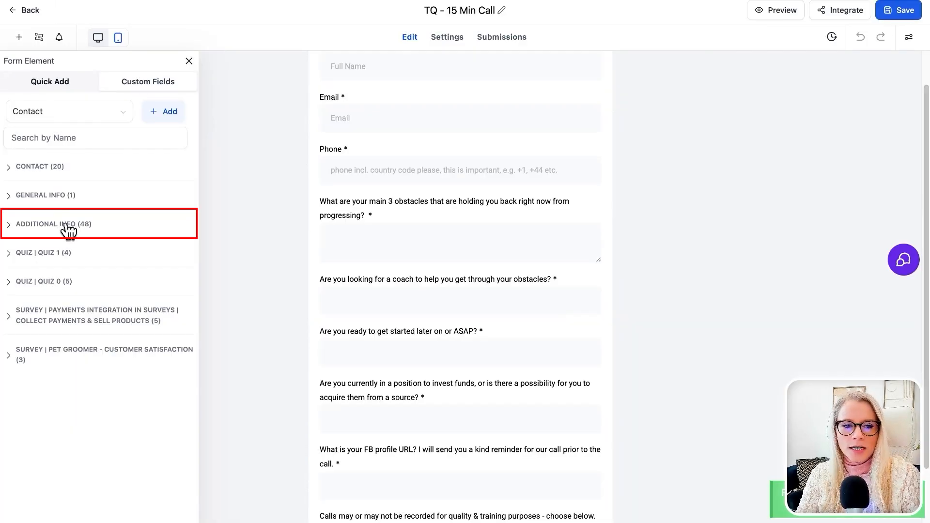
Place the "This would be a longer question" field from Additional Info below the question about looking for a coach
click(86, 232)
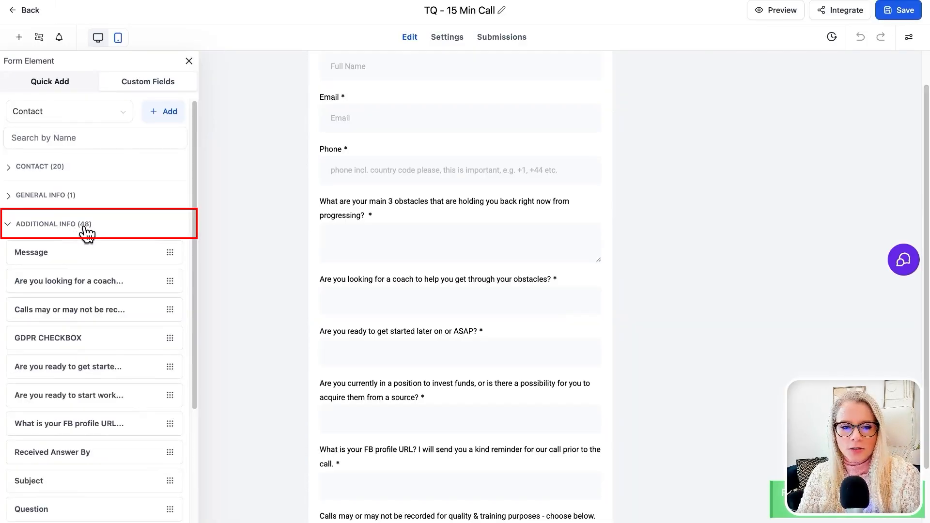
scroll(87, 235, down, 4)
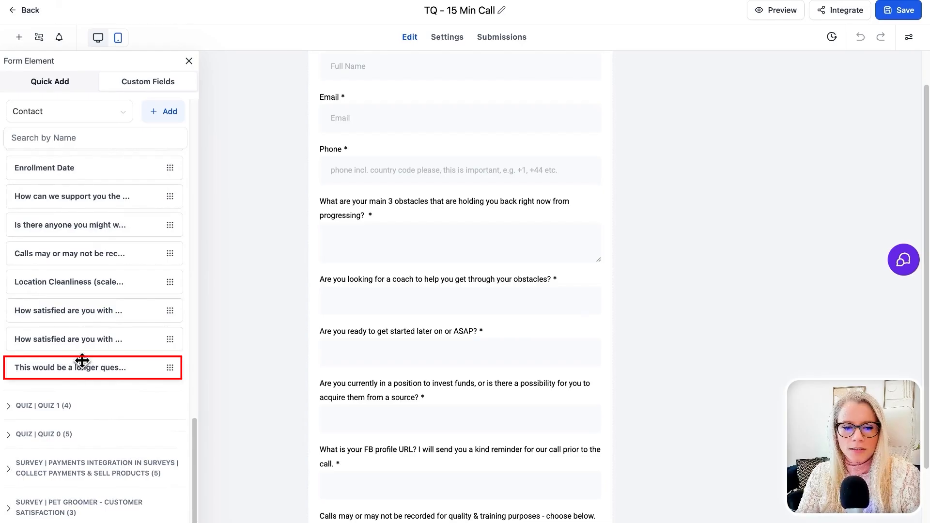
drag(82, 361, 333, 310)
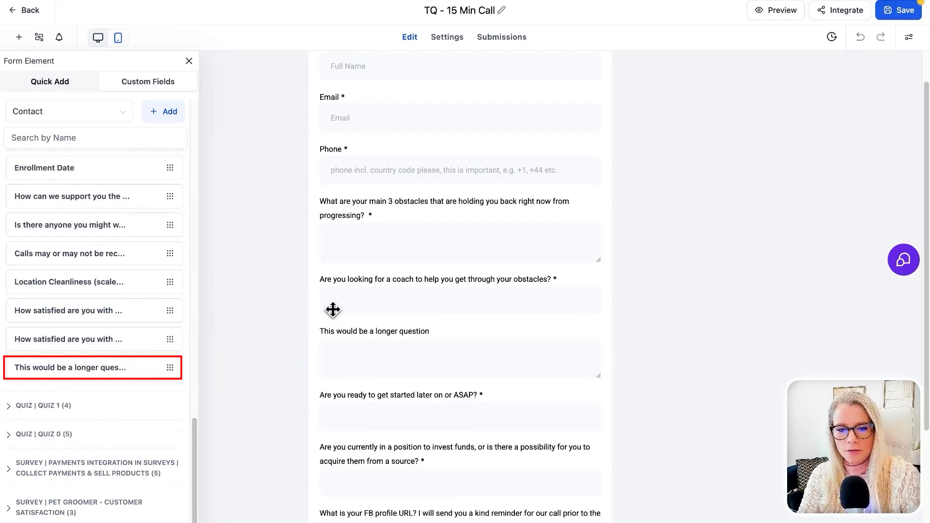
Select the newly placed question in the form and examine its Query Key setting
click(362, 365)
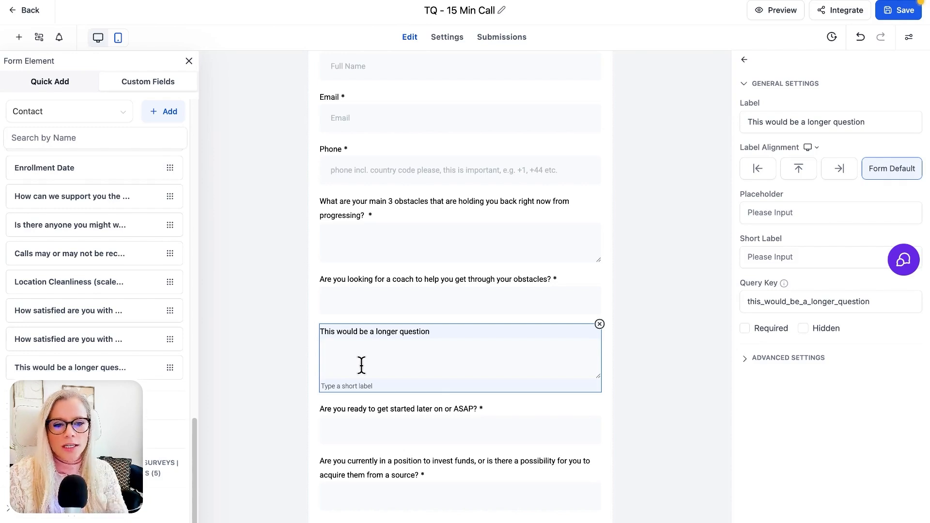
mouse_move(783, 284)
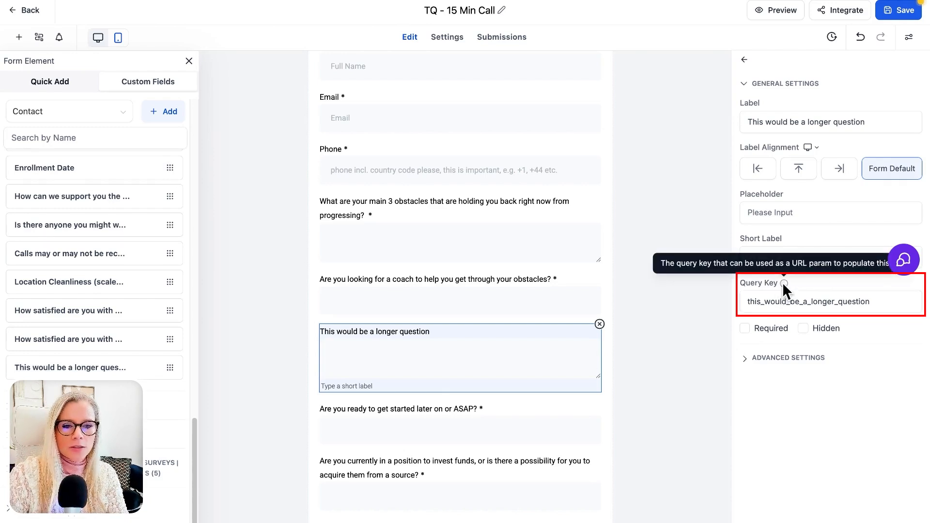
double_click(777, 301)
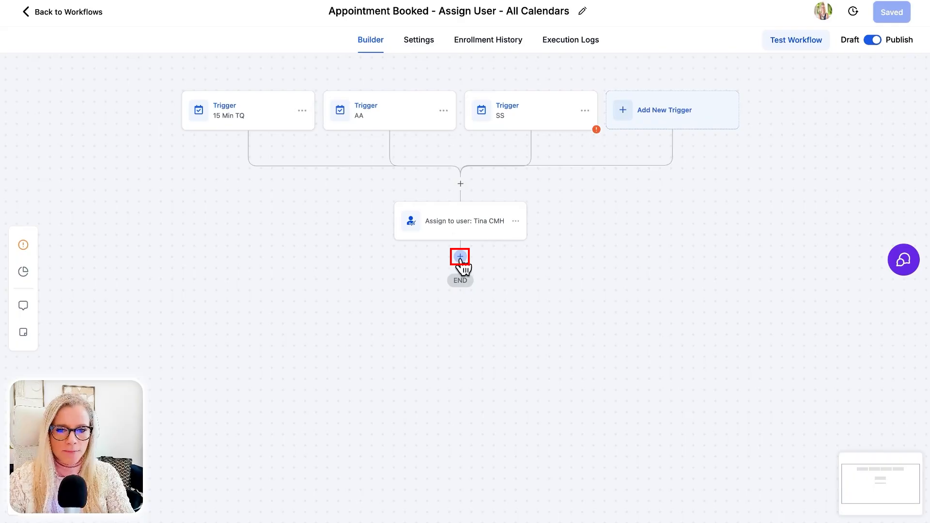
Add an Add To Notes action after the Assign to user step in the Appointment Booked workflow
click(460, 257)
text(note)
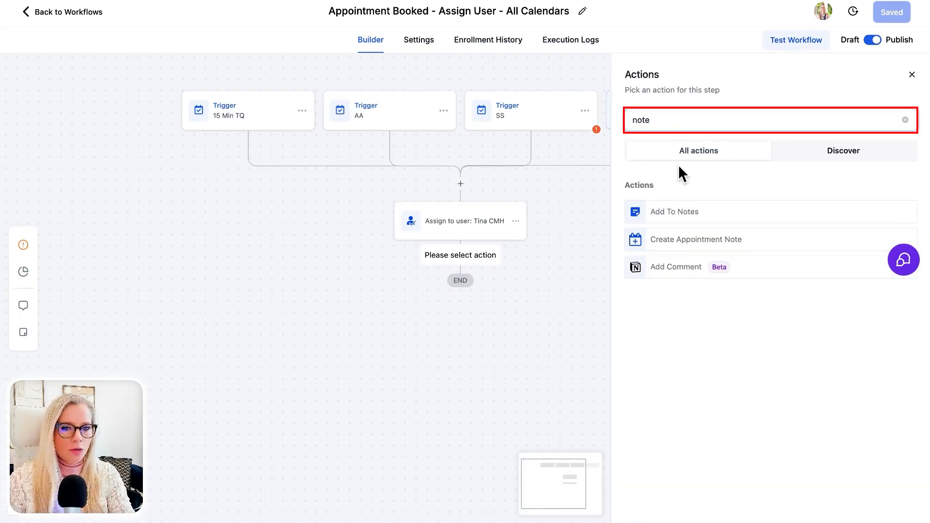
click(687, 210)
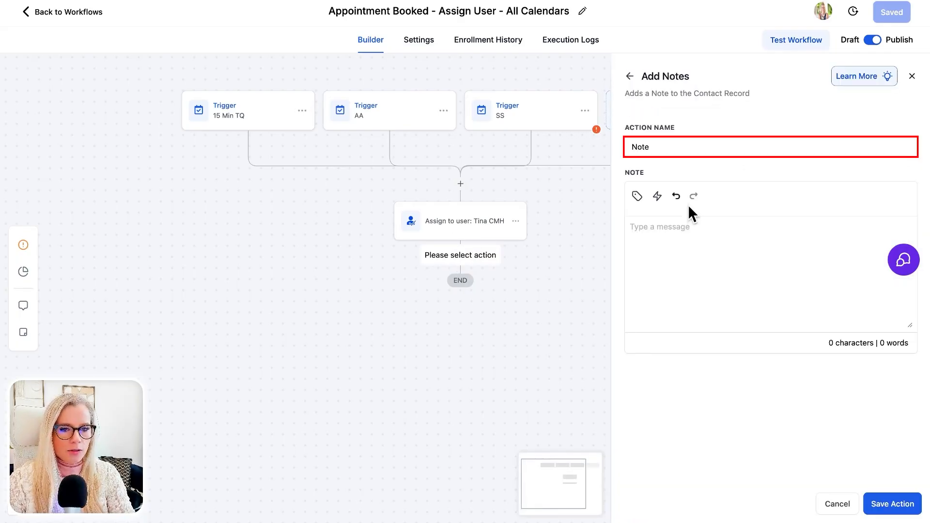
click(681, 265)
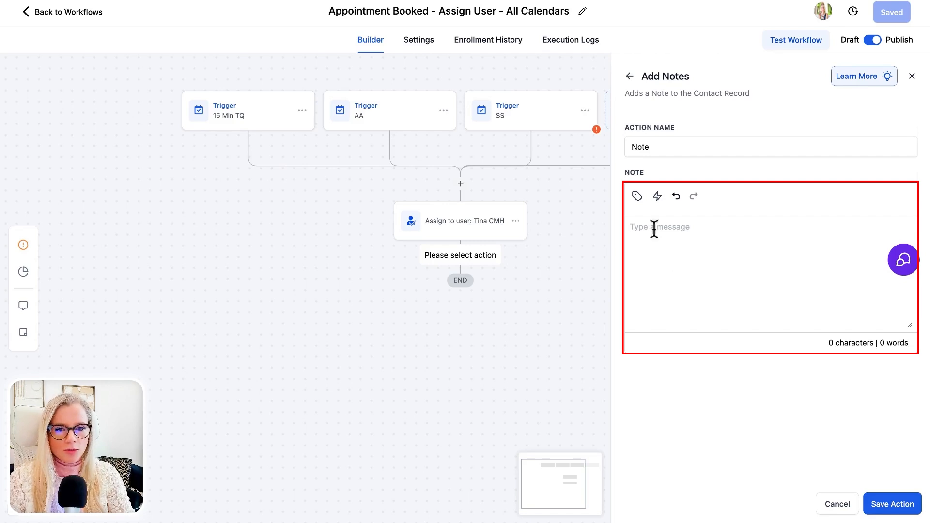
Insert the Message Body value into the note and, below it, the custom field about satisfaction with the dental treatment plan explanation
click(637, 197)
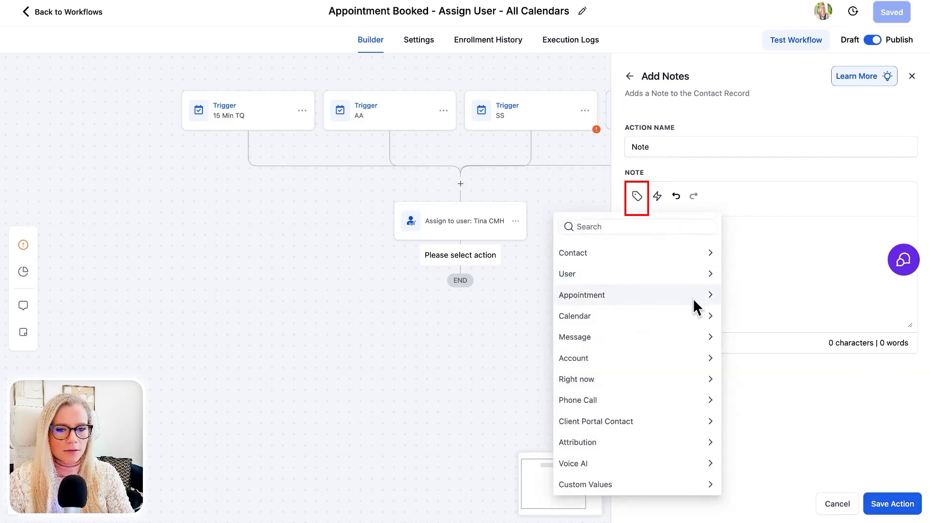
click(671, 337)
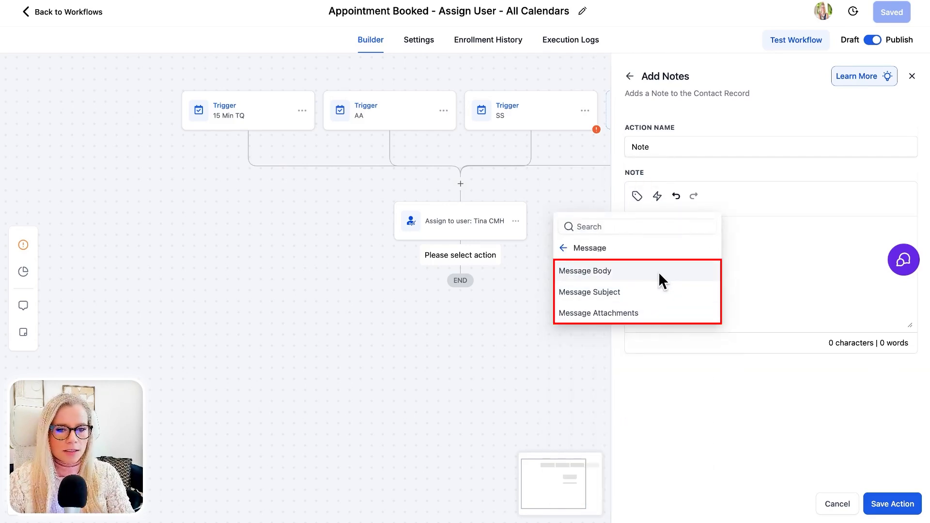
click(622, 271)
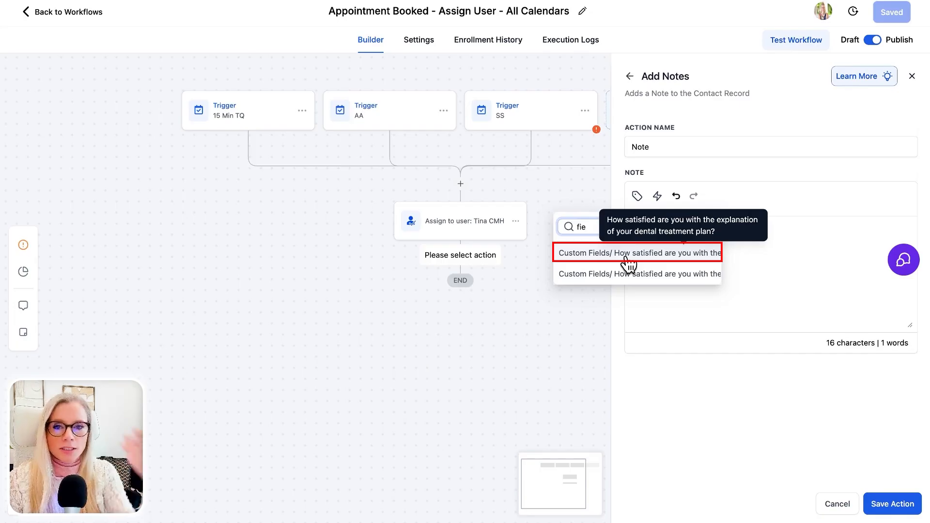
click(629, 264)
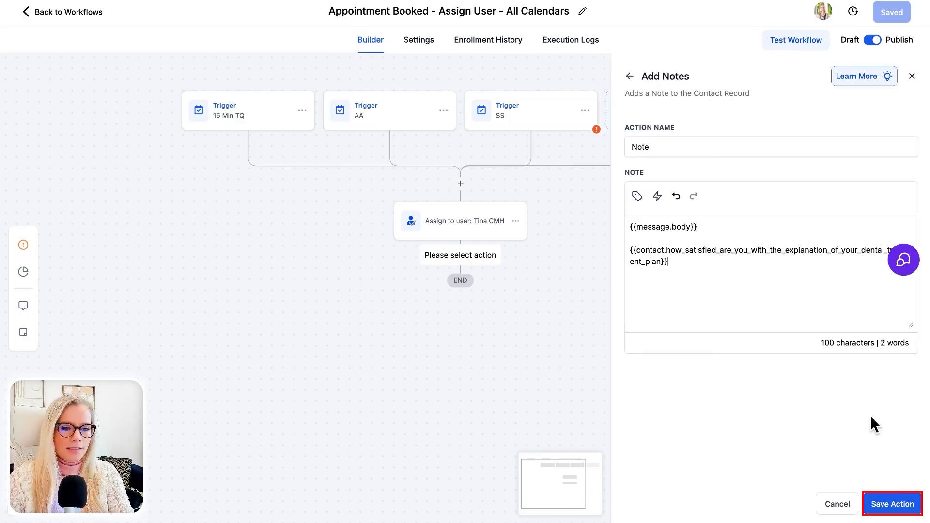
Save the Note action and the Appointment Booked workflow
click(889, 504)
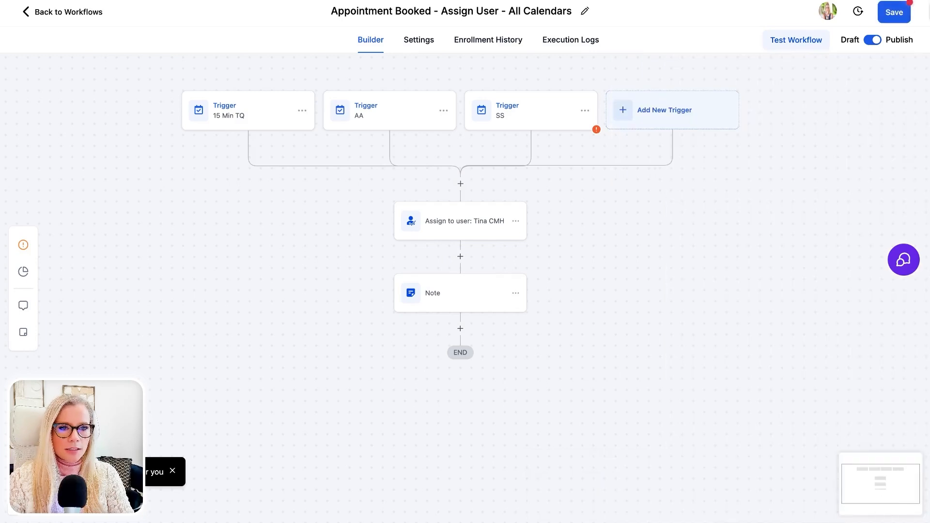
click(896, 14)
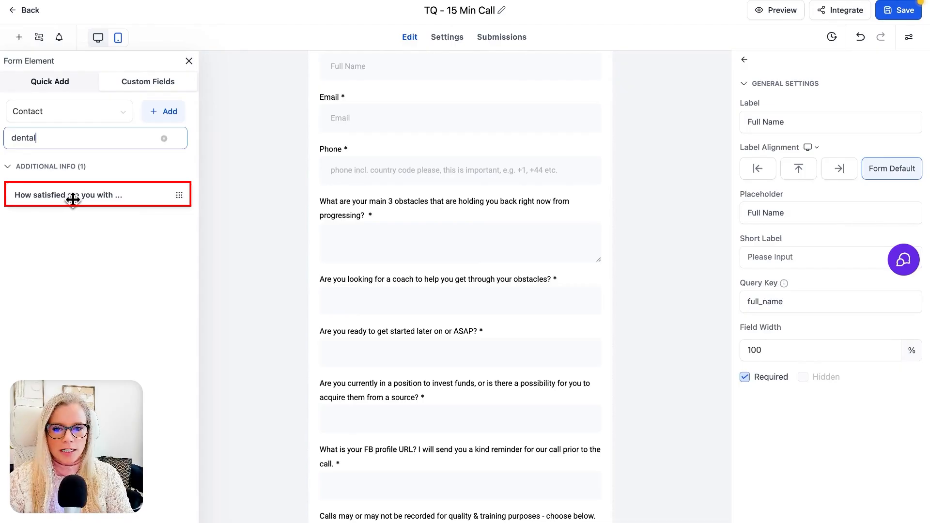
Place the dental treatment plan satisfaction field between Email and Phone in the TQ - 15 Min Call form and save the form
scroll(440, 235, up, 1)
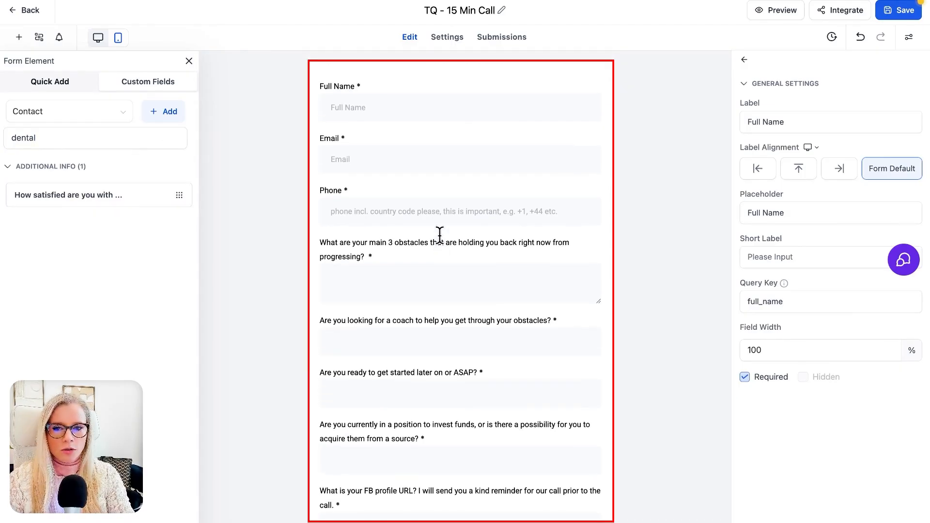
drag(87, 194, 373, 186)
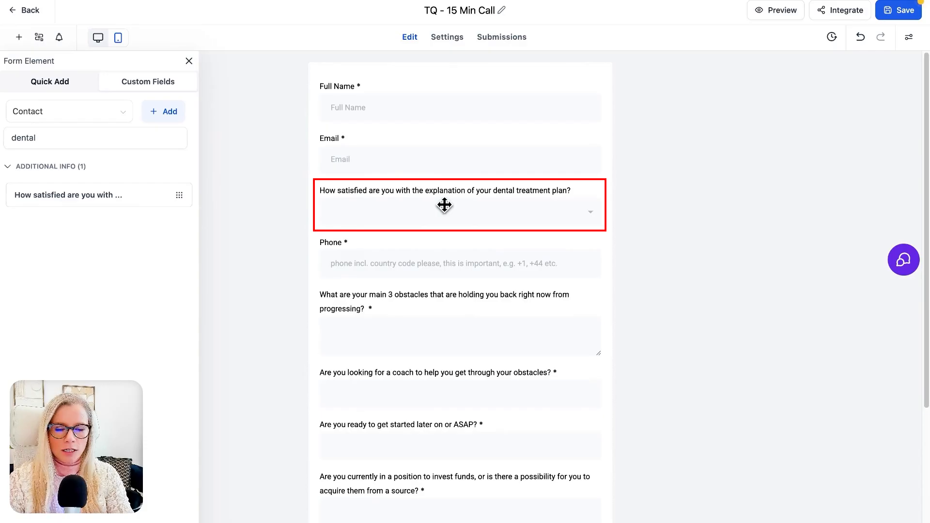
click(895, 12)
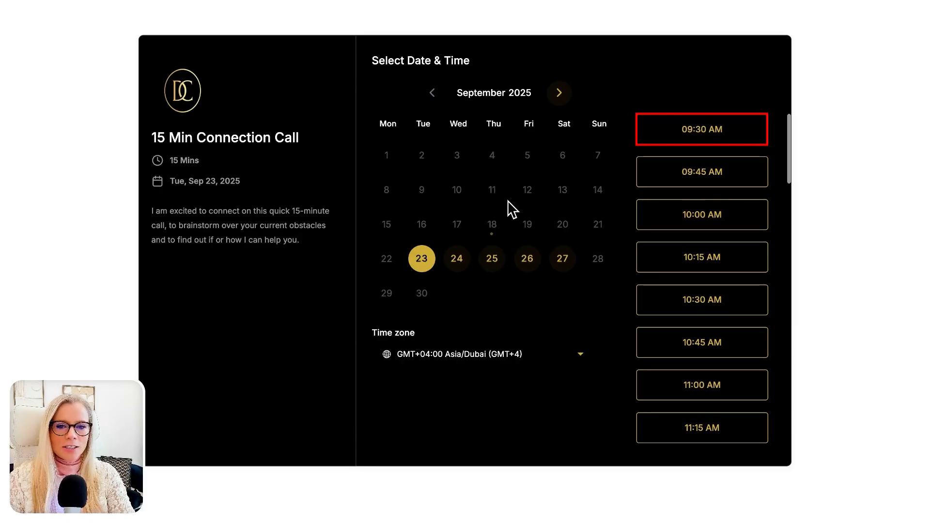
Choose the 09:30 AM slot on September 23 and answer the dental treatment plan satisfaction question with Very satisfied
click(721, 130)
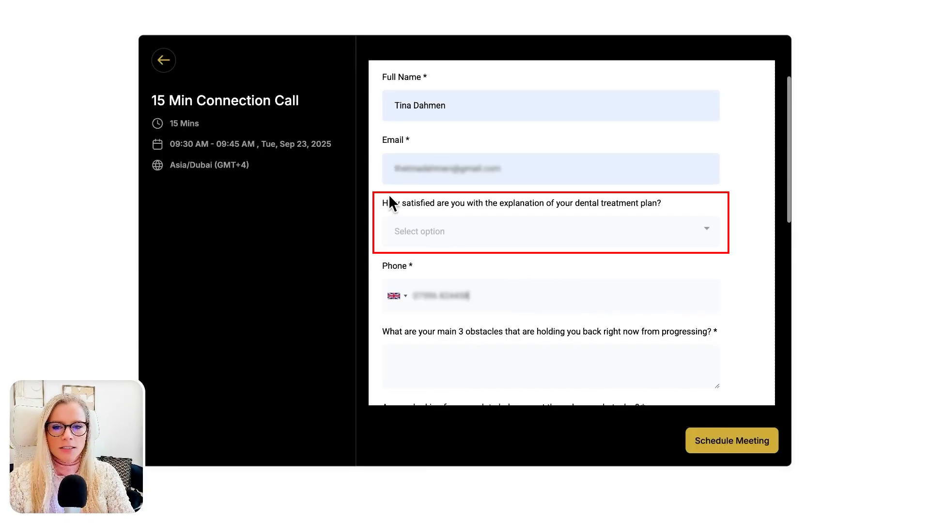
click(556, 226)
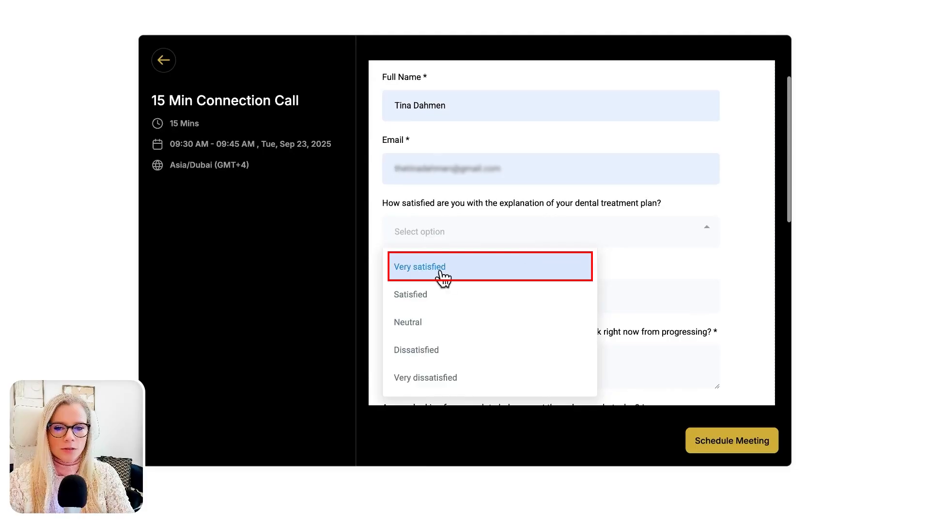
click(477, 270)
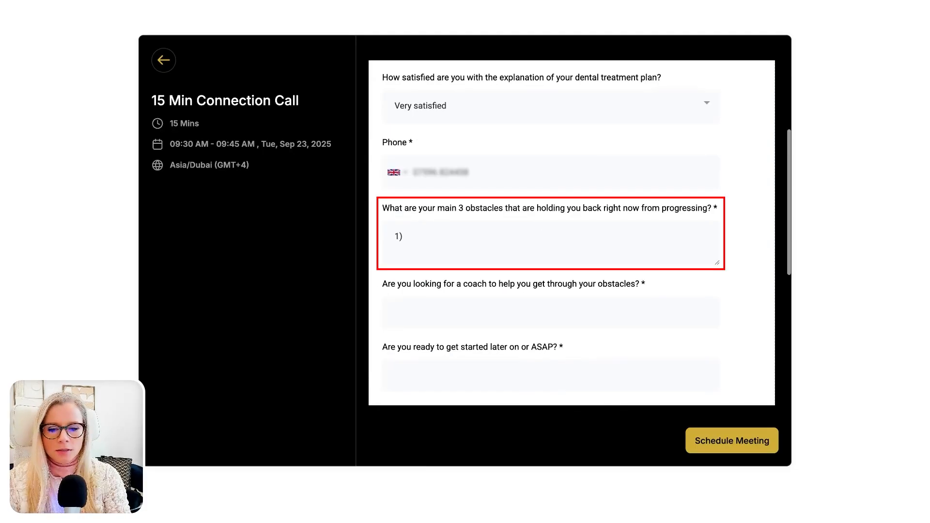
Number the obstacles answer 1) to 3), answer the coach question with "asdf", and schedule the meeting
key(Return)
text(2))
key(Return)
text(3))
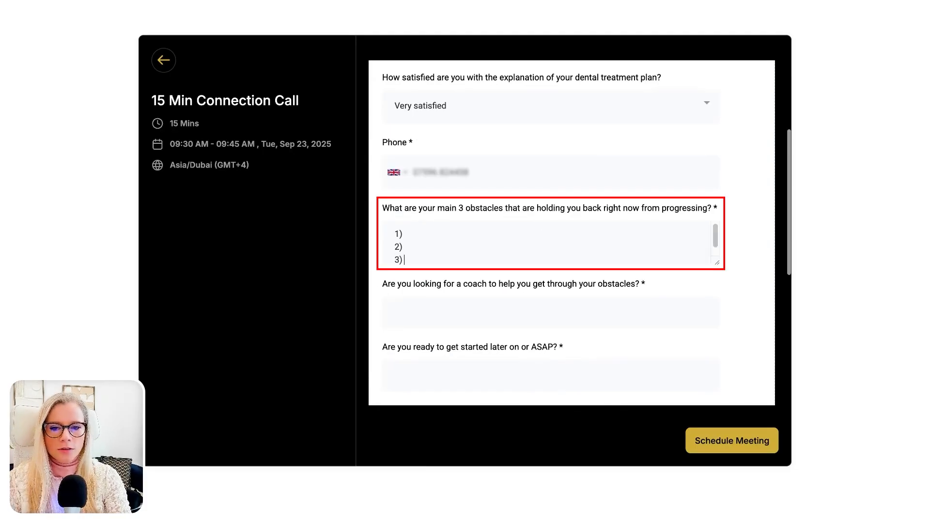
click(436, 309)
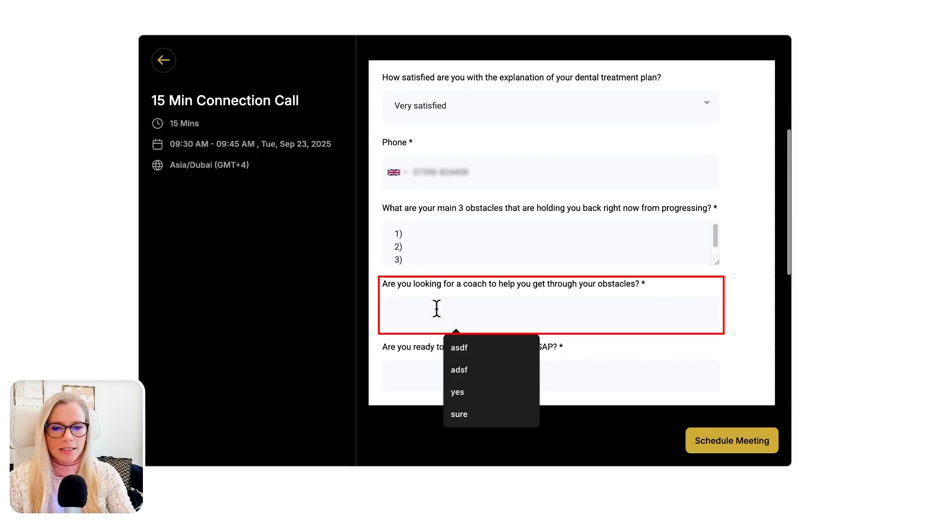
click(443, 348)
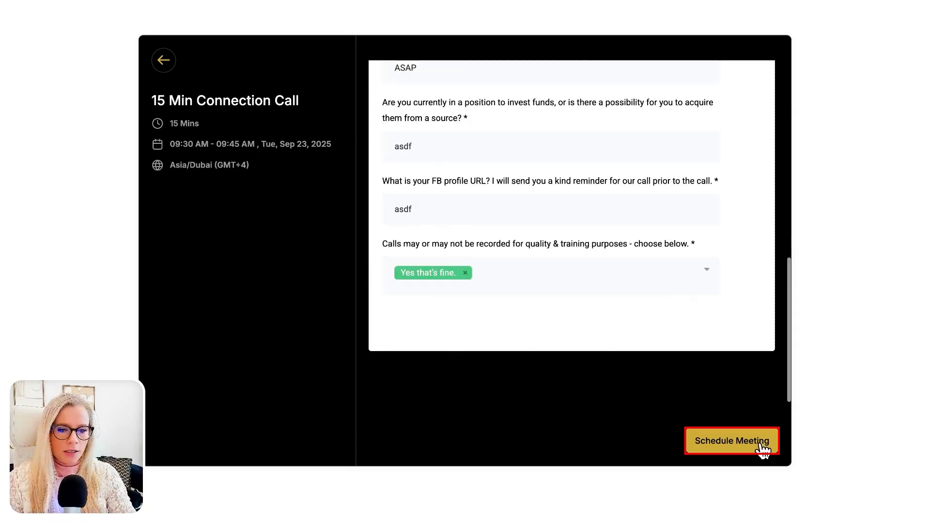
click(758, 445)
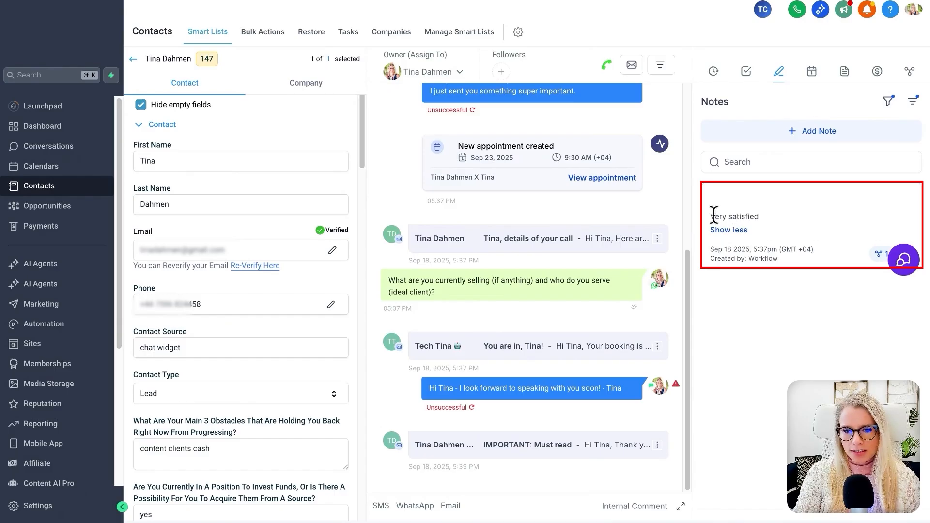
Compare the satisfaction answer in the contact's note with the custom field used in the workflow's Note action
drag(712, 215, 760, 222)
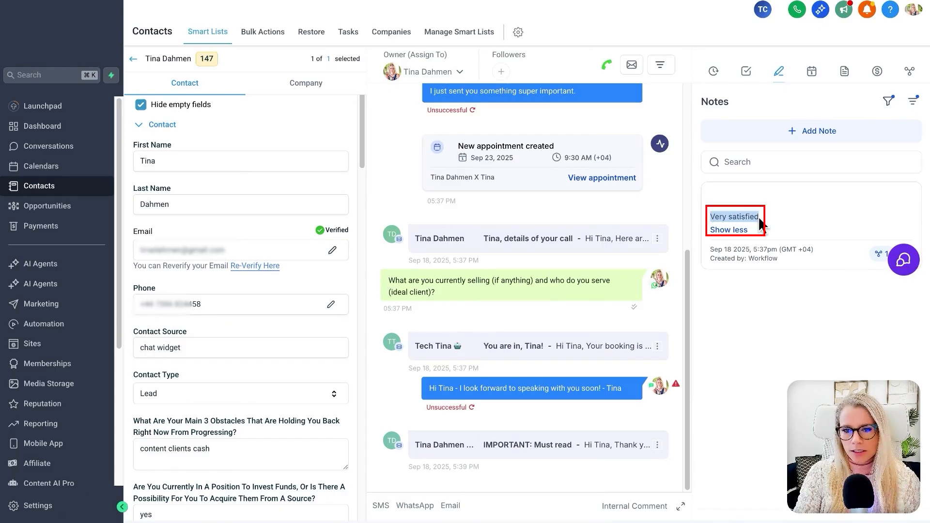
click(768, 220)
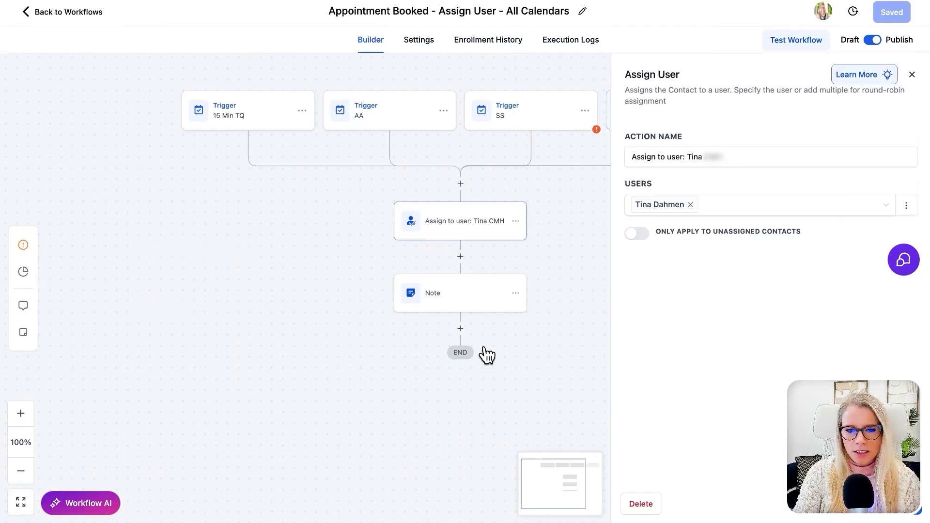
click(443, 300)
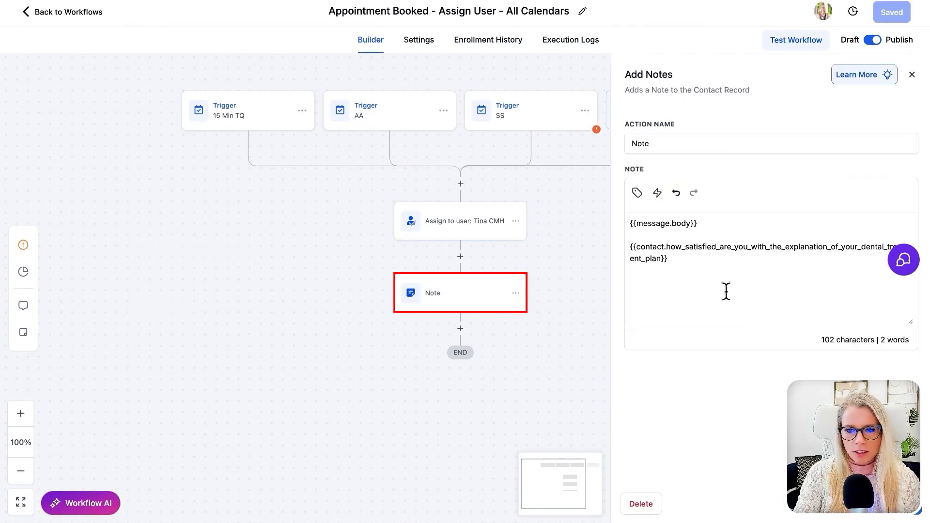
drag(669, 258, 630, 247)
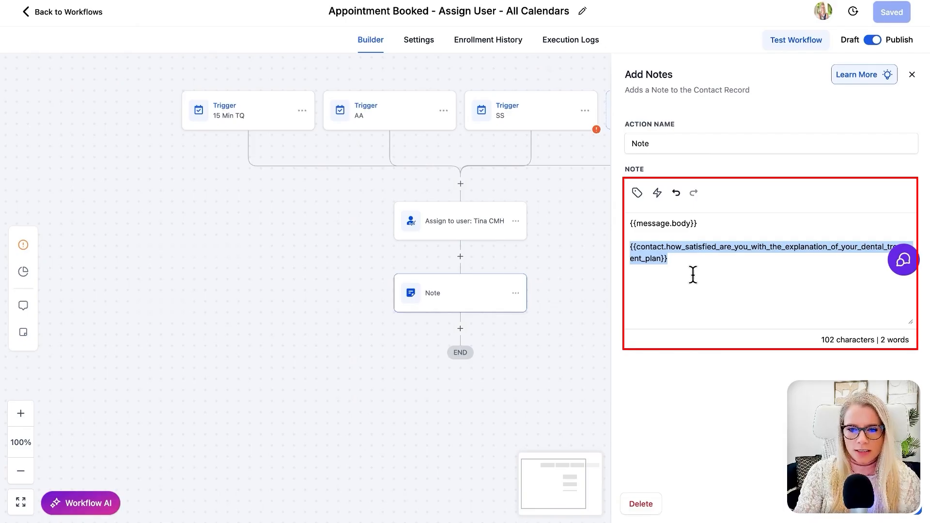
click(699, 275)
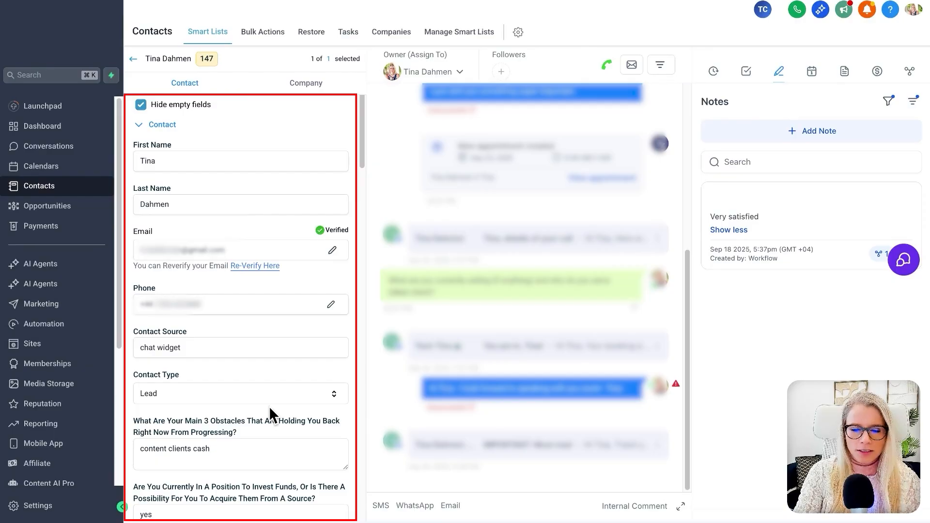
Examine the contact record's custom field answers in the Contact, General Info and Additional Info sections
scroll(269, 406, down, 5)
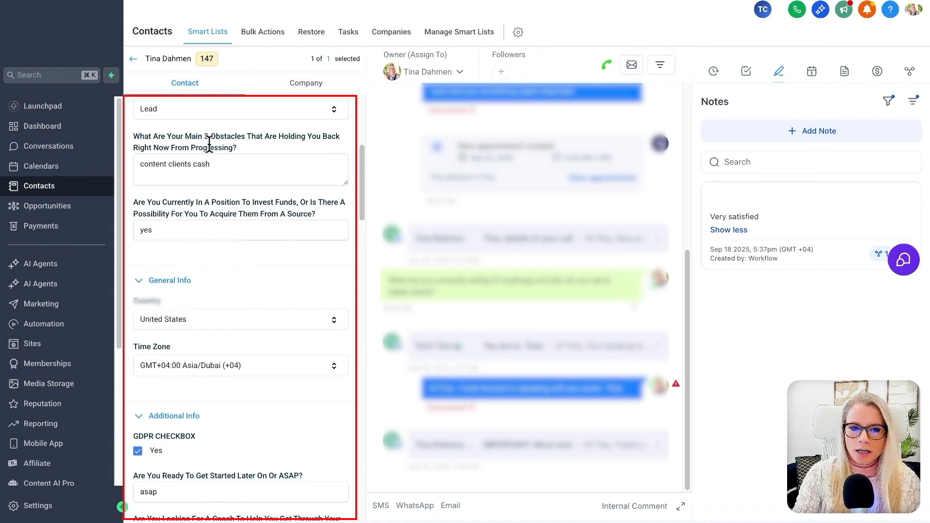
drag(205, 136, 237, 142)
click(188, 198)
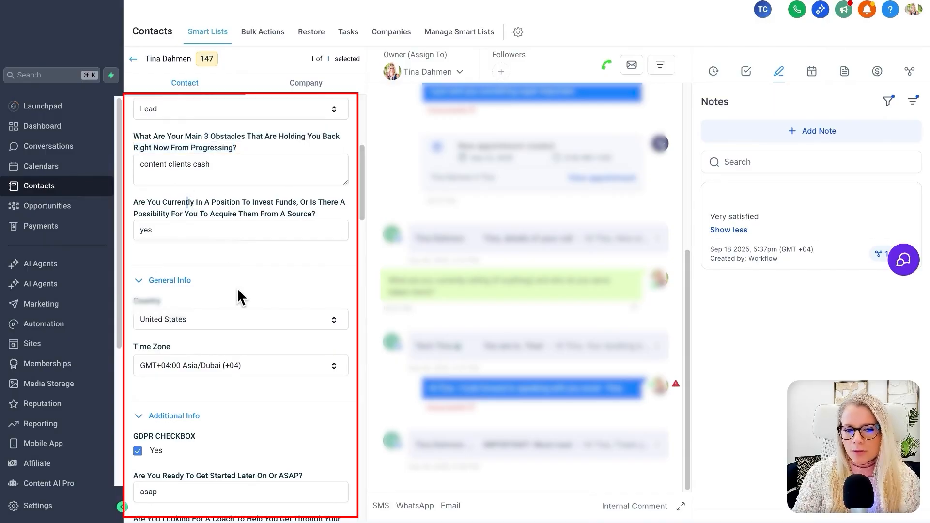
scroll(237, 288, down, 5)
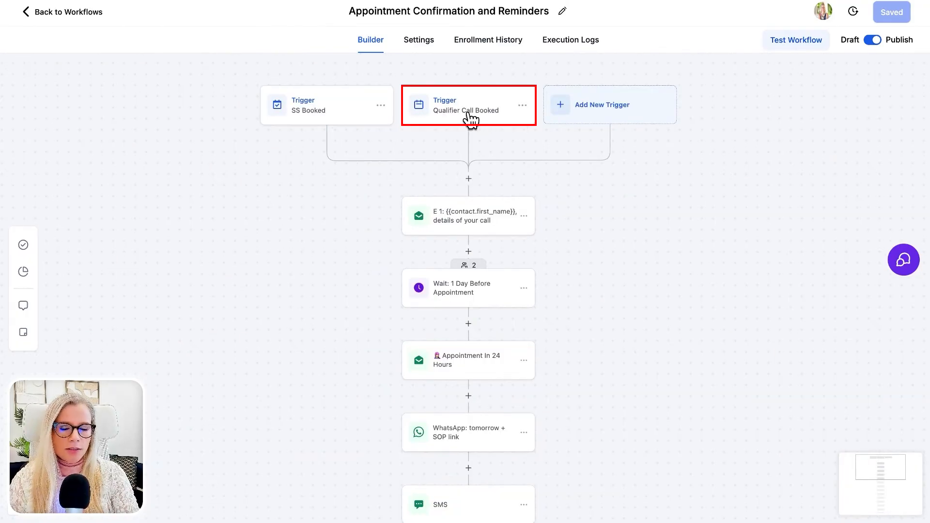
Open the "details of your call" email in Appointment Confirmation and Reminders and examine the first name value in its action name and subject
click(455, 219)
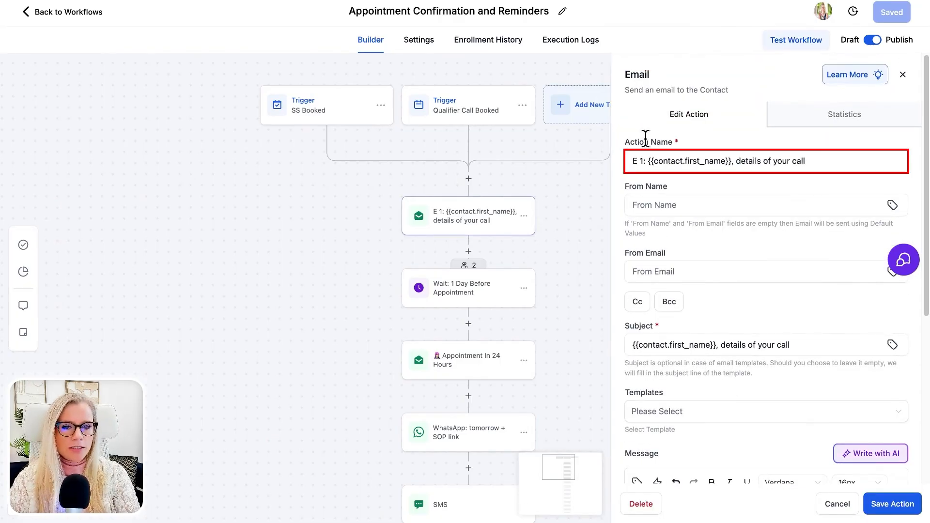
drag(650, 160, 715, 162)
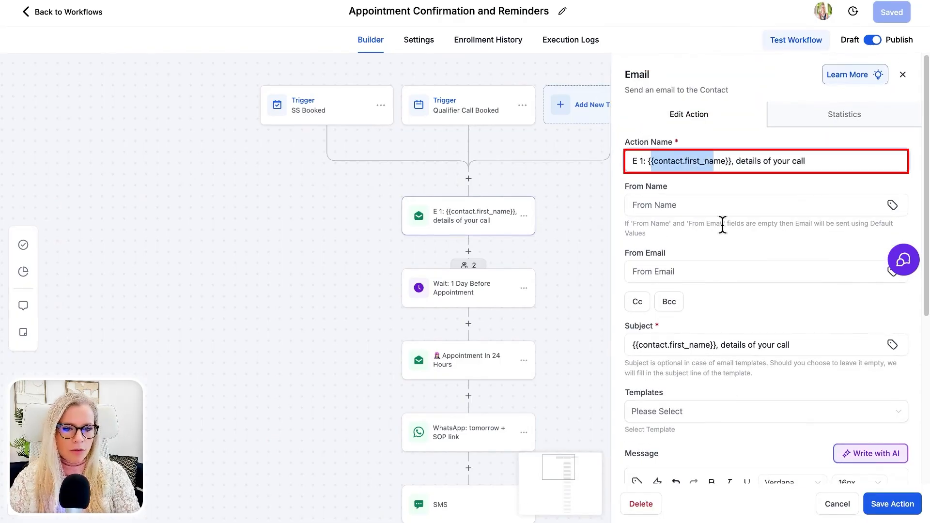
scroll(722, 224, down, 2)
drag(716, 248, 620, 261)
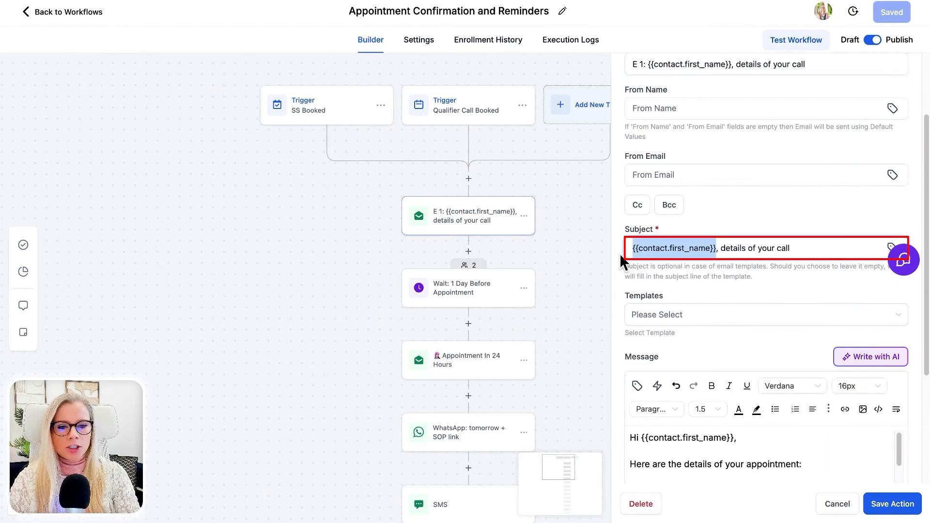
scroll(799, 212, down, 1)
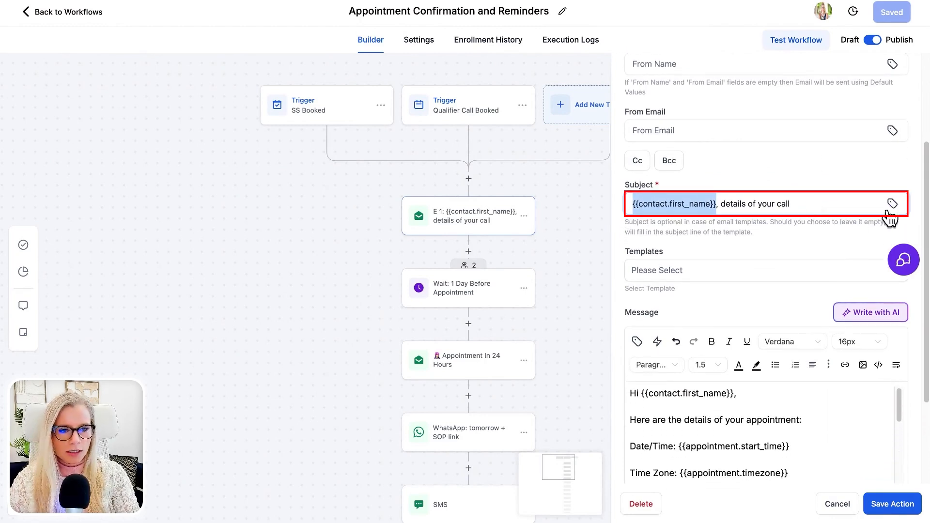
Look through the Contact values available for the email subject, close the list, and highlight the subject's first name value
click(844, 203)
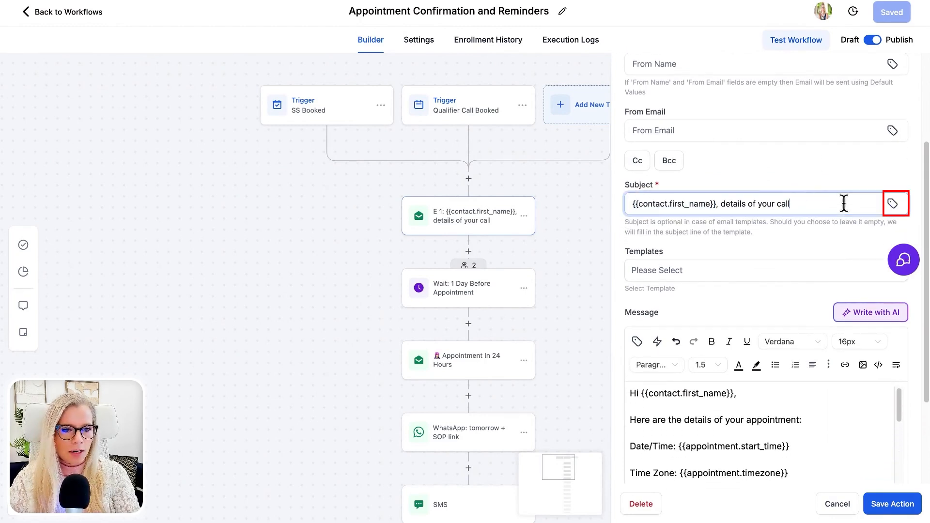
click(895, 206)
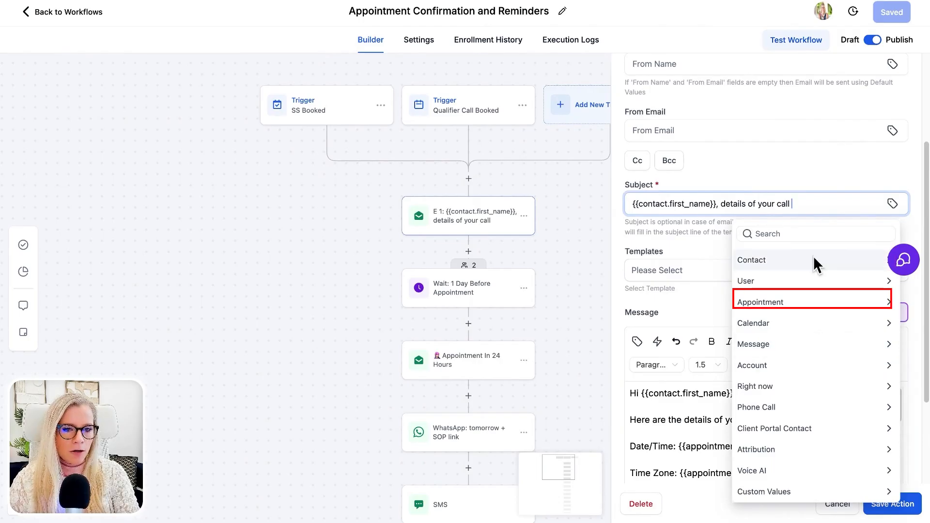
click(775, 260)
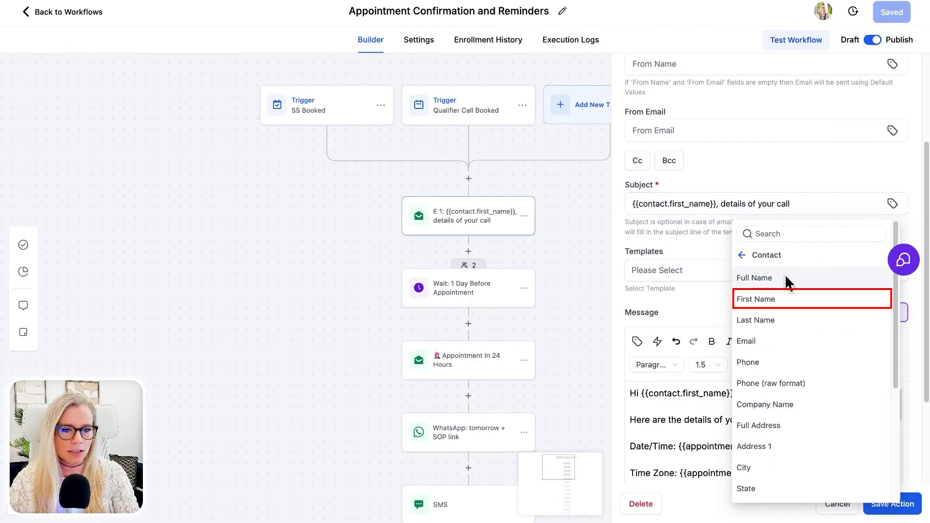
click(752, 177)
drag(715, 204, 632, 204)
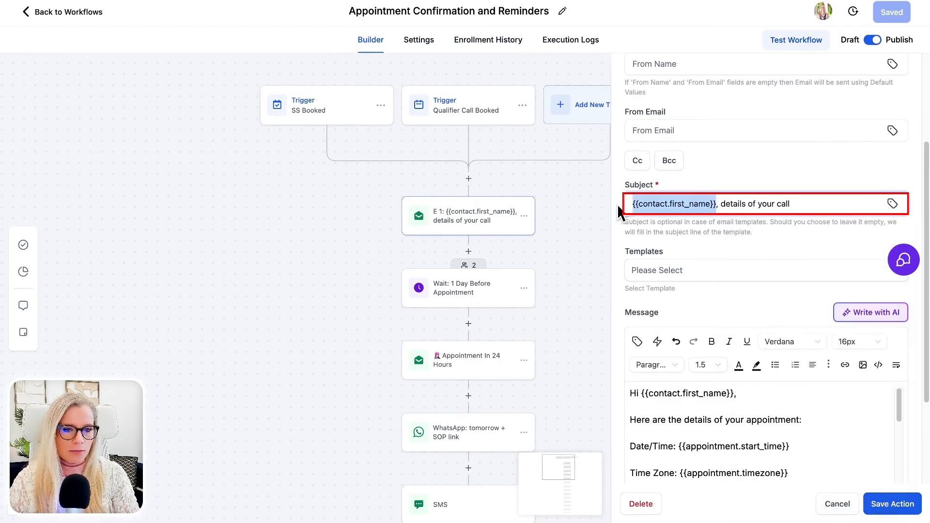
Examine the contact and appointment values used in the email message, from the greeting to the calendar links
scroll(780, 334, down, 5)
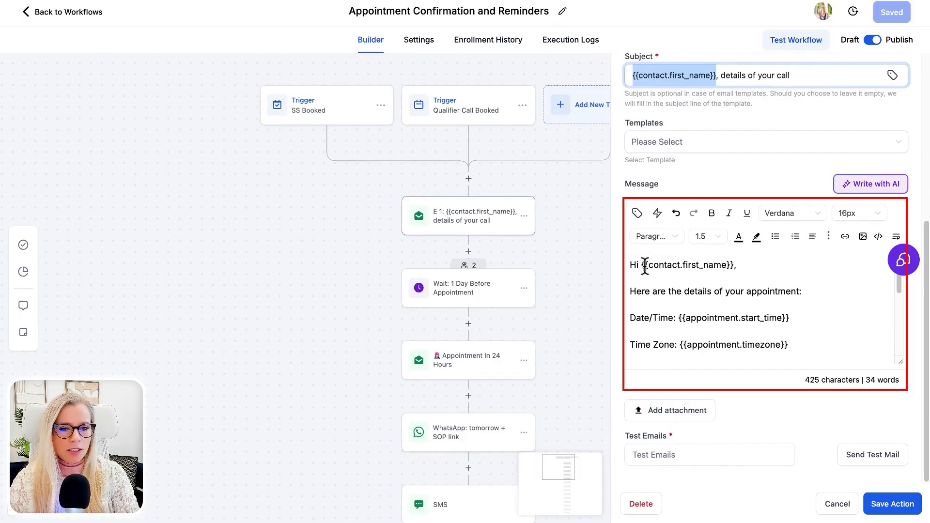
drag(750, 264, 629, 266)
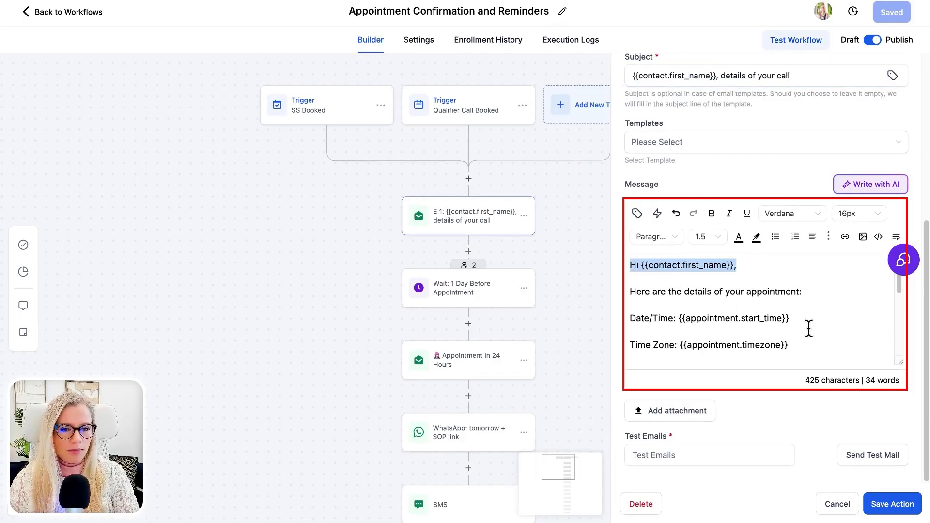
scroll(809, 329, down, 1)
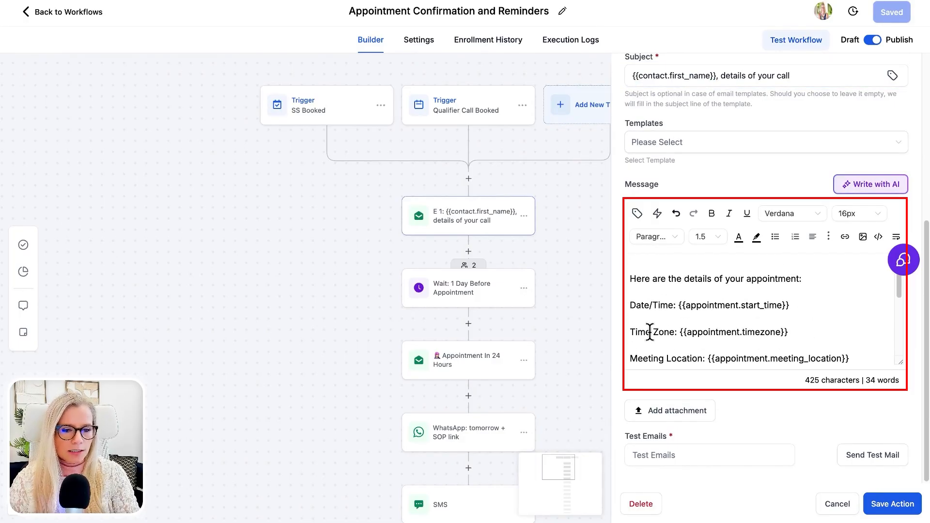
scroll(663, 336, down, 1)
key(super+a)
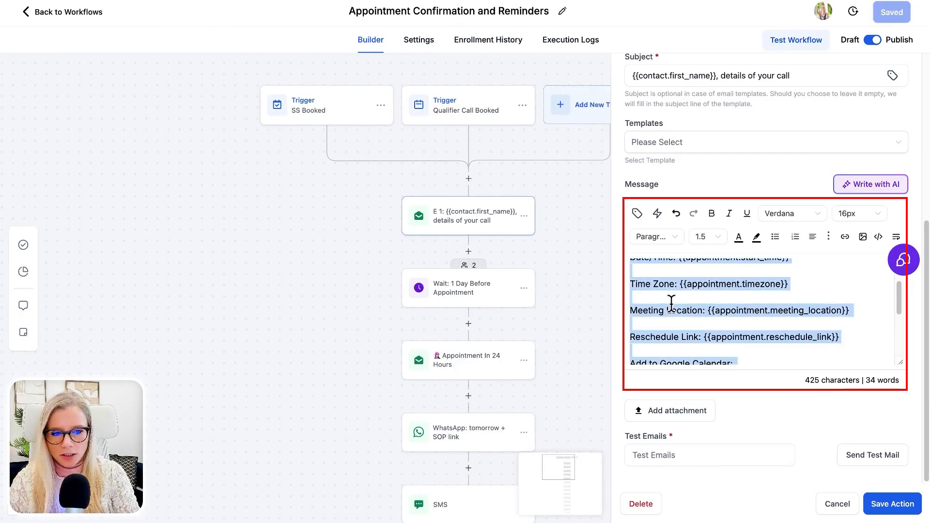
click(671, 305)
scroll(717, 320, down, 1)
scroll(714, 320, down, 4)
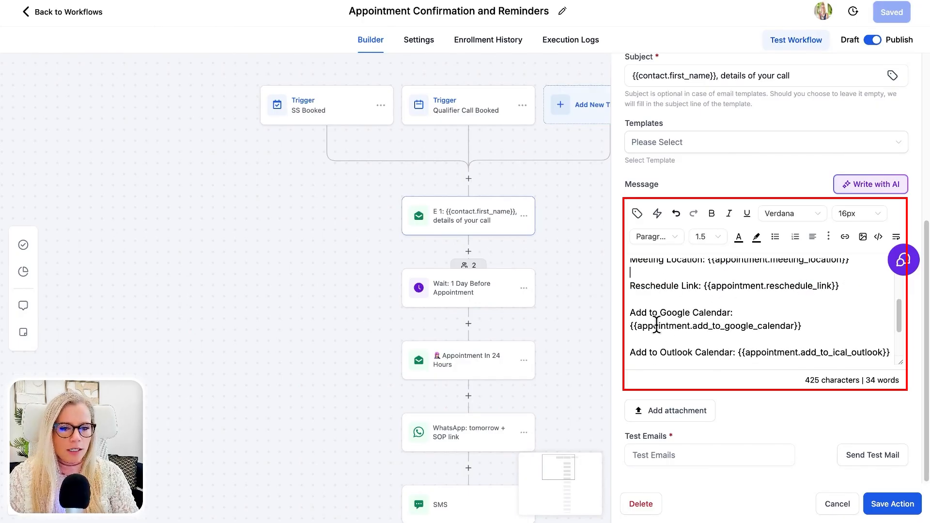
scroll(684, 337, down, 2)
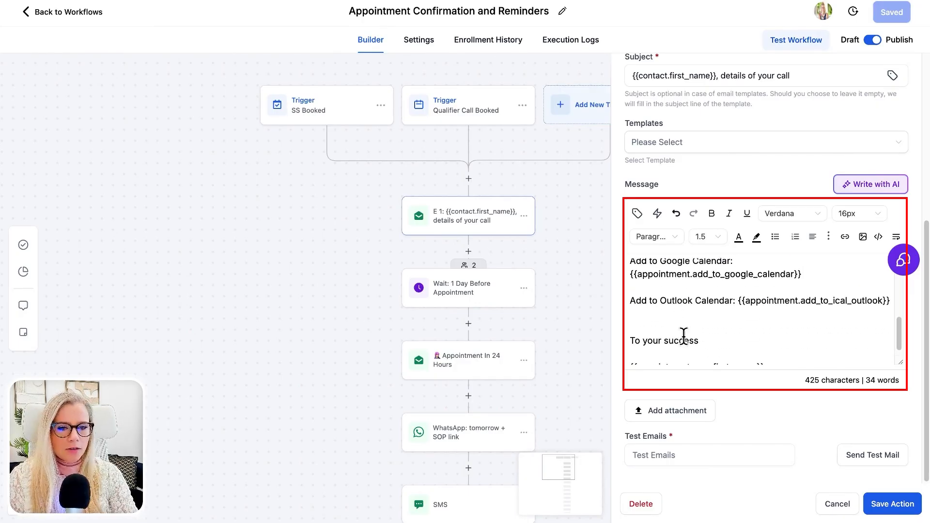
Look through the values available below the email message's closing first name value, and open the workflow's SMS action
click(783, 357)
key(Return)
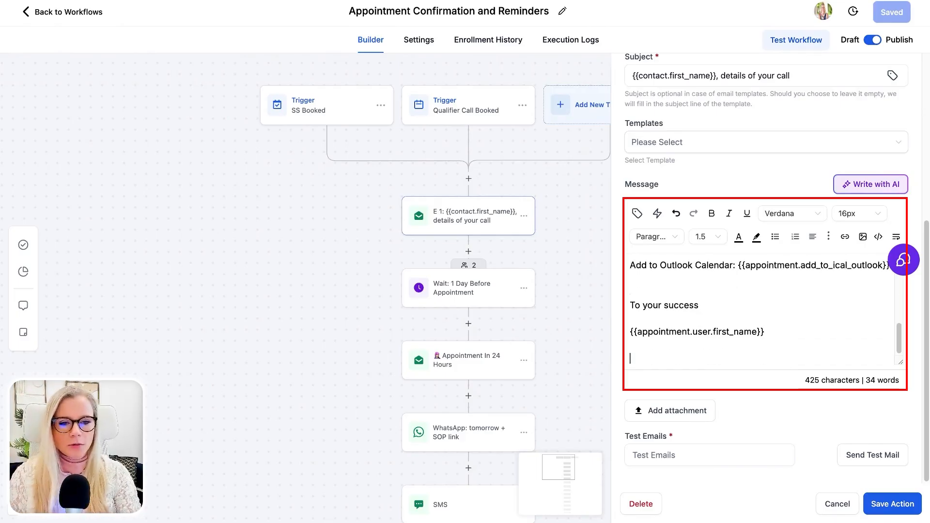
click(636, 214)
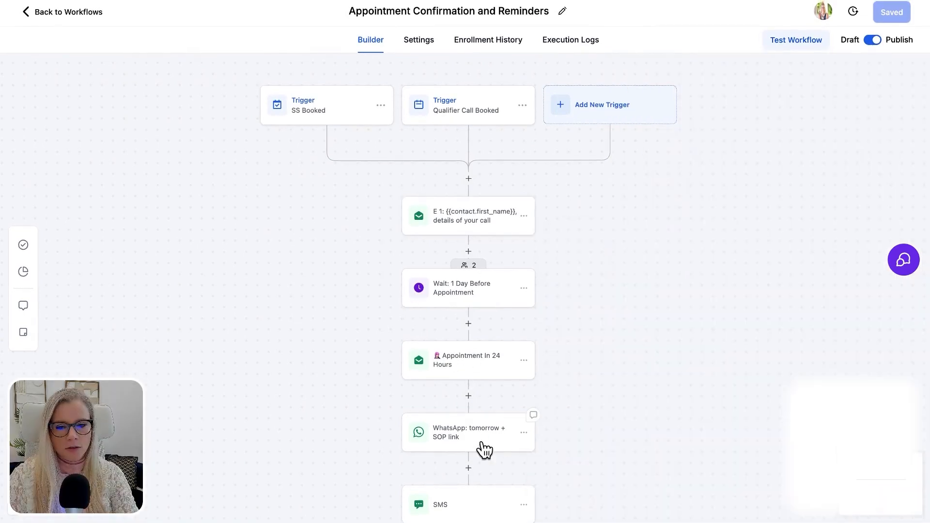
scroll(482, 444, down, 2)
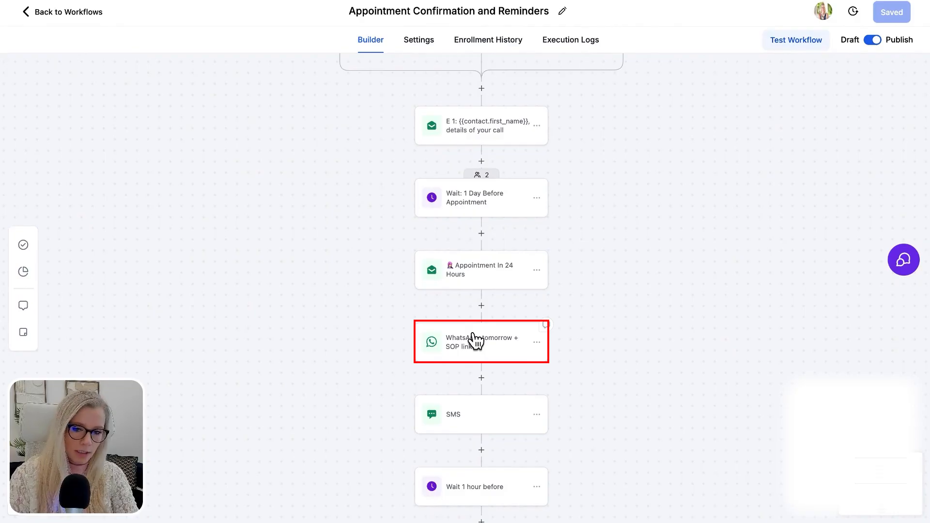
click(479, 415)
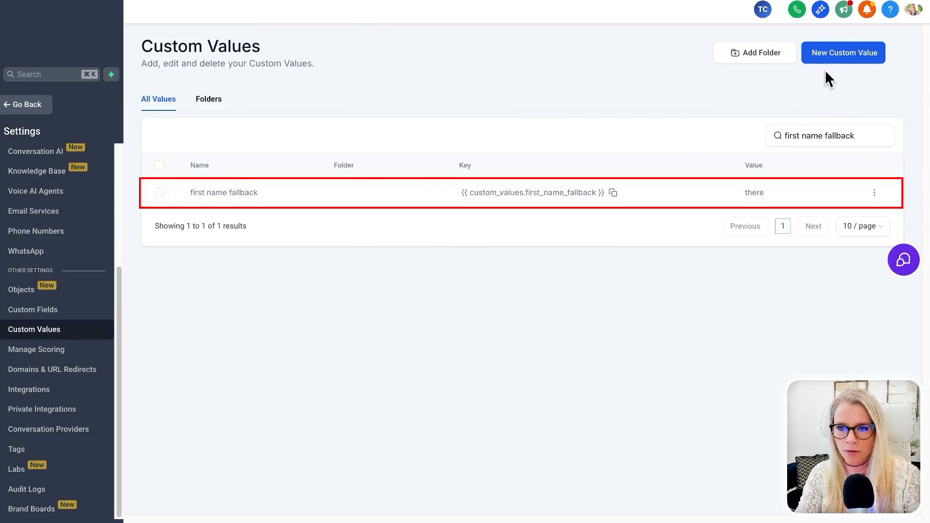
Create a custom value named "Fall back first name 2" without a value or folder
click(853, 60)
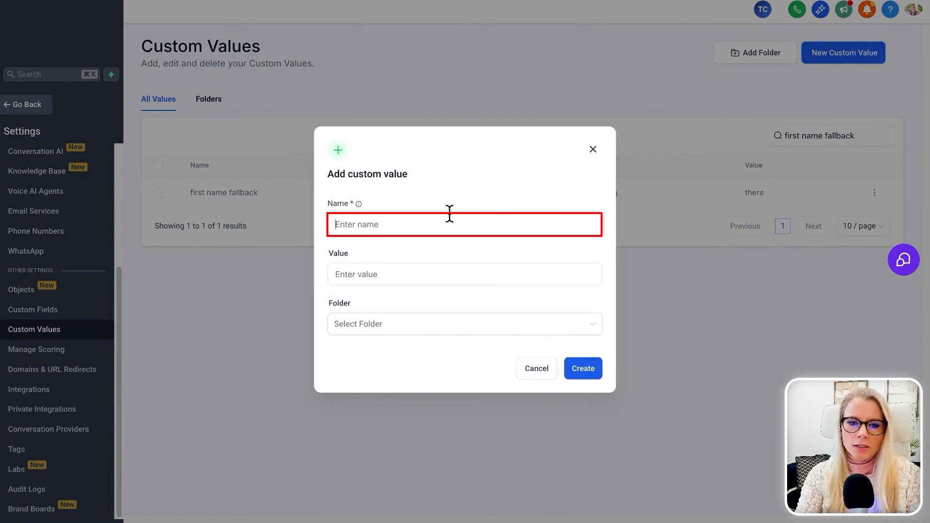
text(Fall back first name 2)
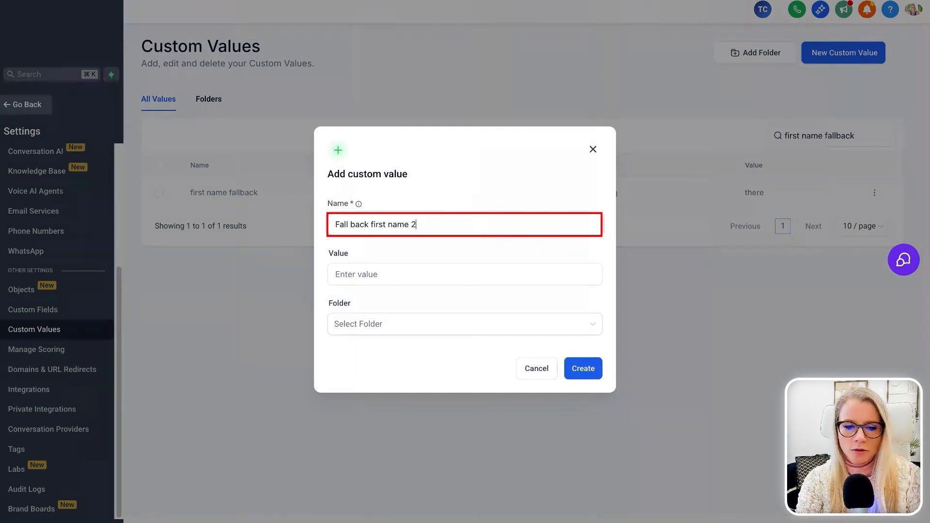
key(super+a)
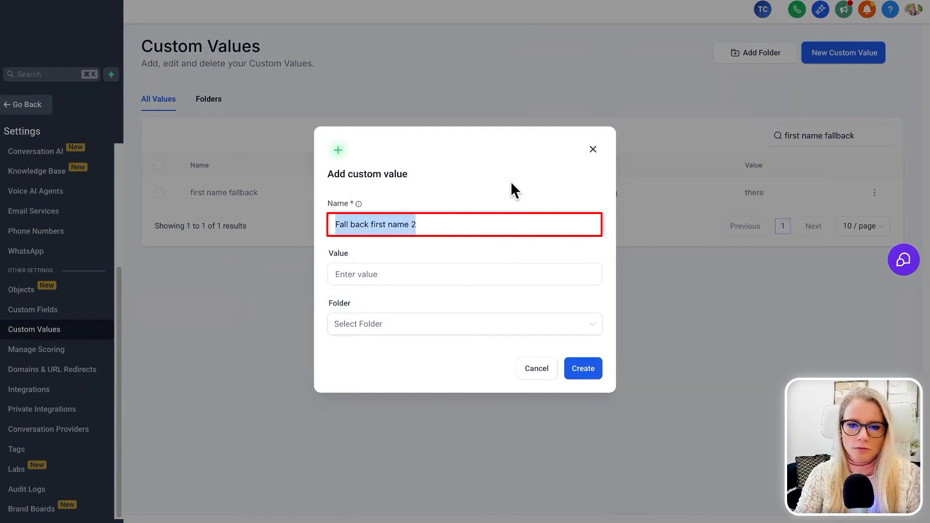
click(526, 177)
click(582, 373)
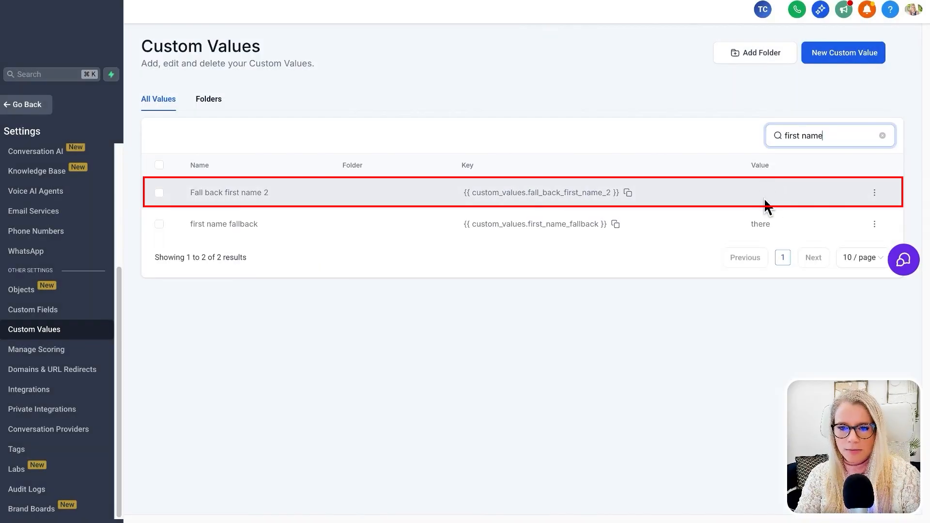
Check the existing first name fallback's value, and set the value of "Fall back first name 2" to "there"
double_click(757, 224)
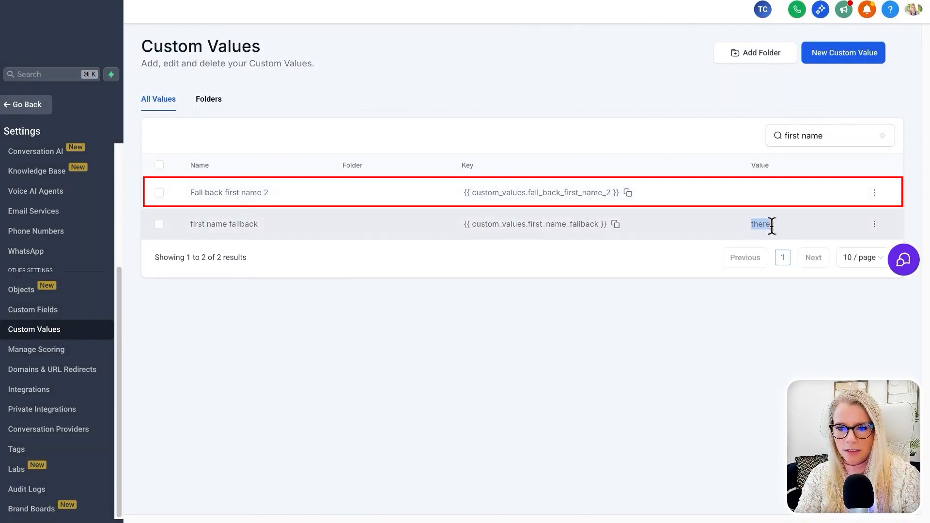
click(874, 192)
click(863, 155)
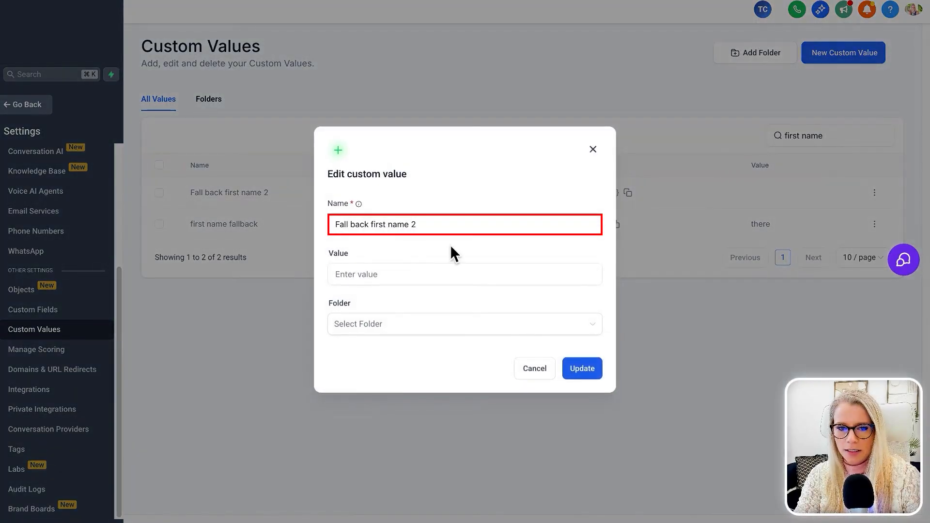
click(393, 267)
text(there)
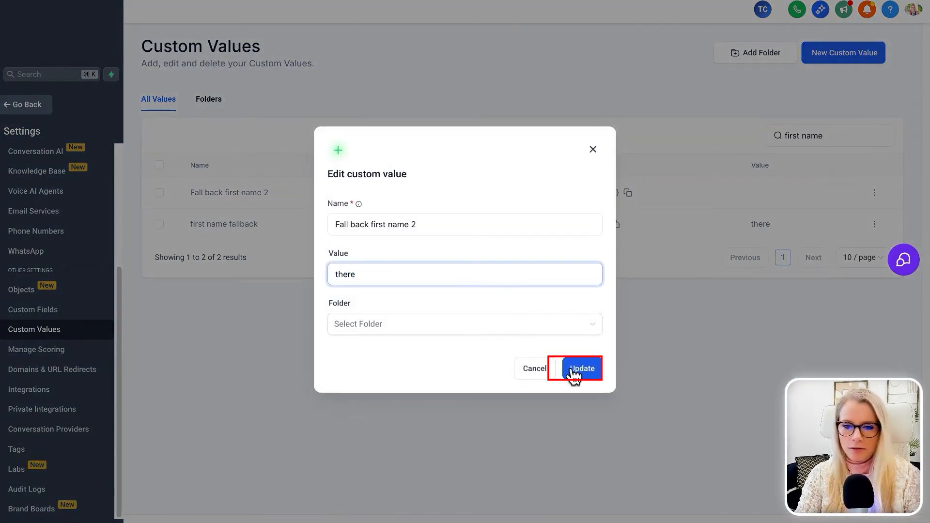
click(583, 368)
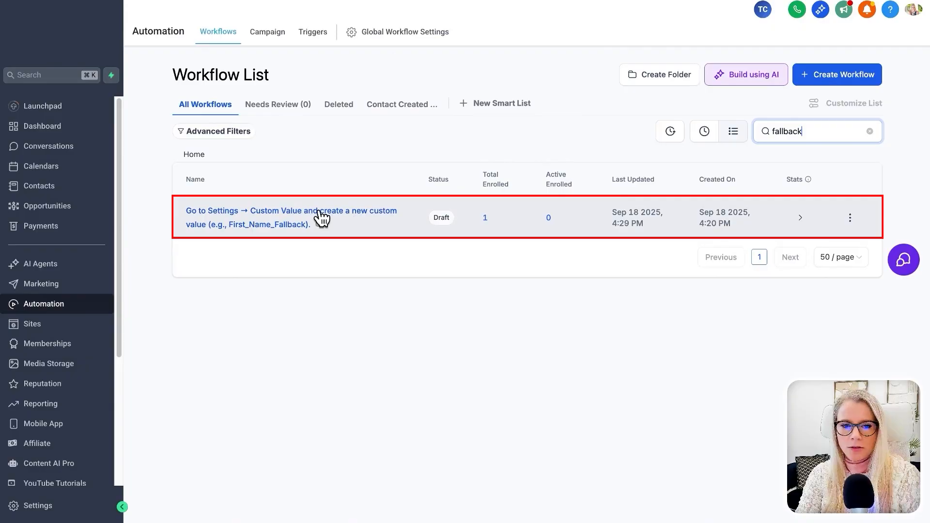
Open the First_Name_Fallback draft workflow and add a "Customer booked appointment" trigger
click(319, 213)
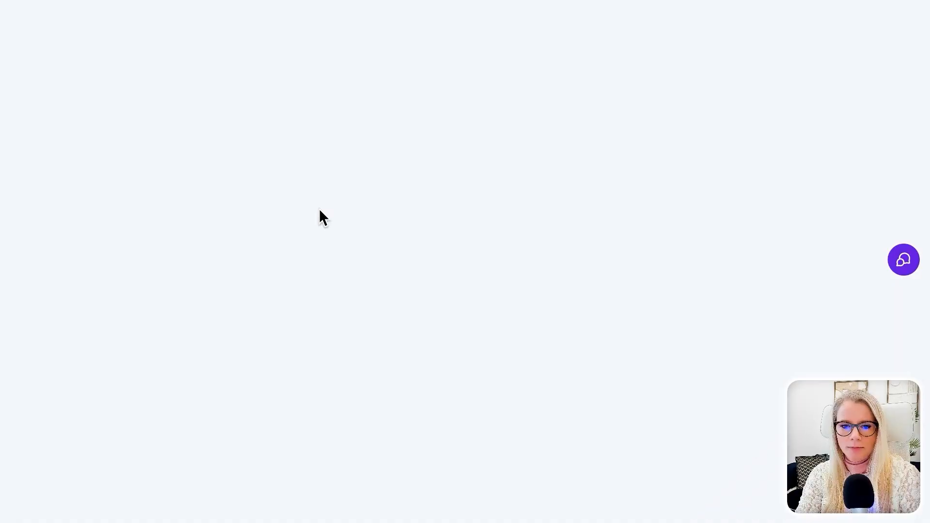
scroll(631, 138, down, 3)
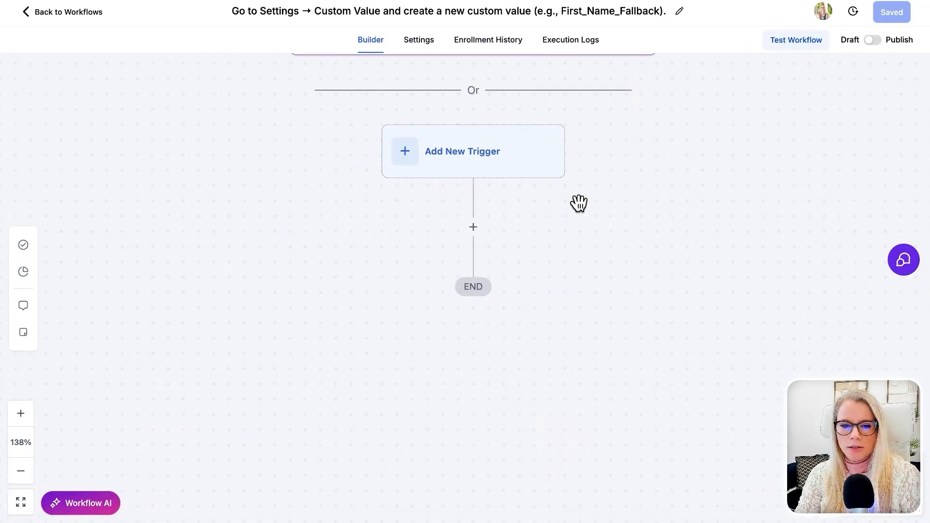
scroll(571, 189, down, 1)
click(498, 129)
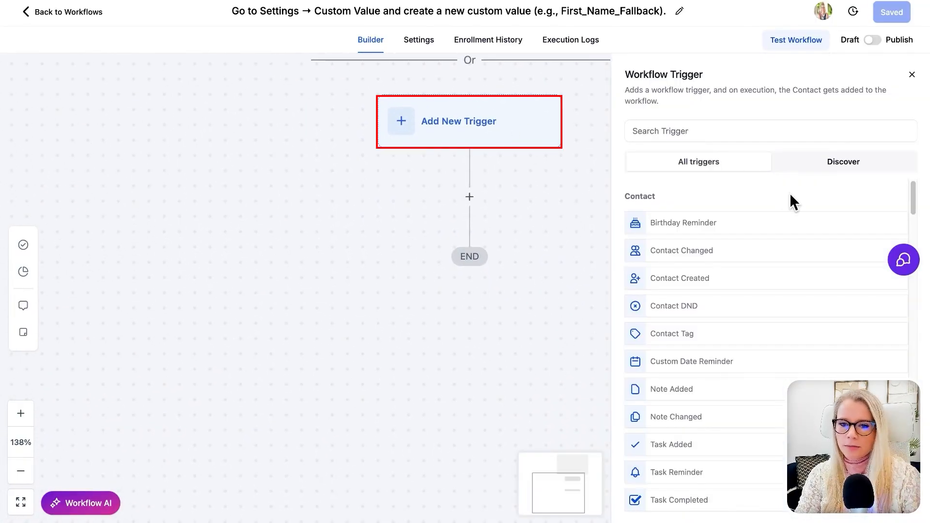
text(book)
click(714, 285)
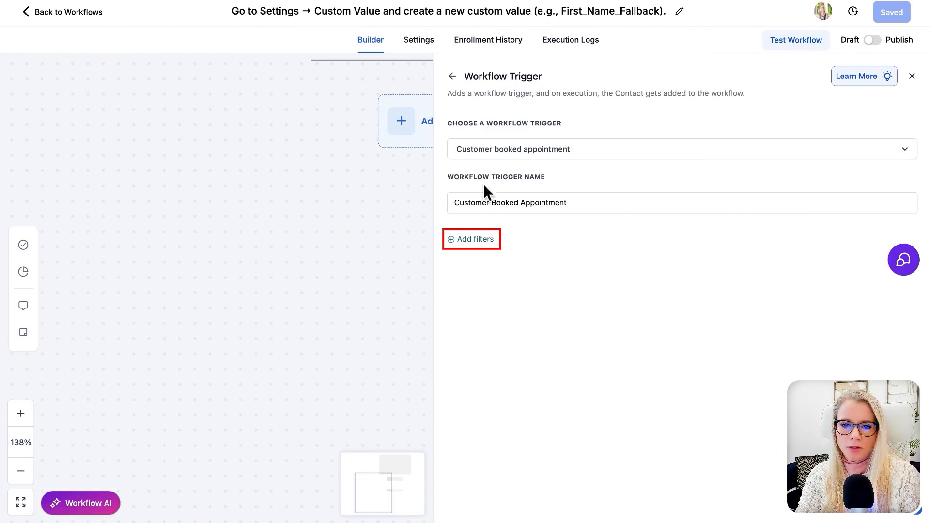
Filter the trigger to the "15 Min Connection Call" calendar with an In calendar filter, and save the trigger
click(484, 240)
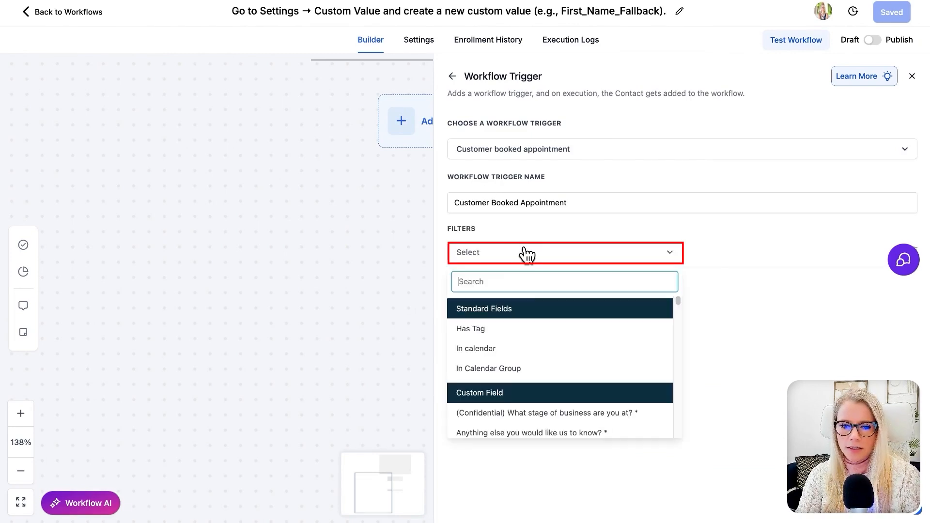
click(535, 349)
click(729, 258)
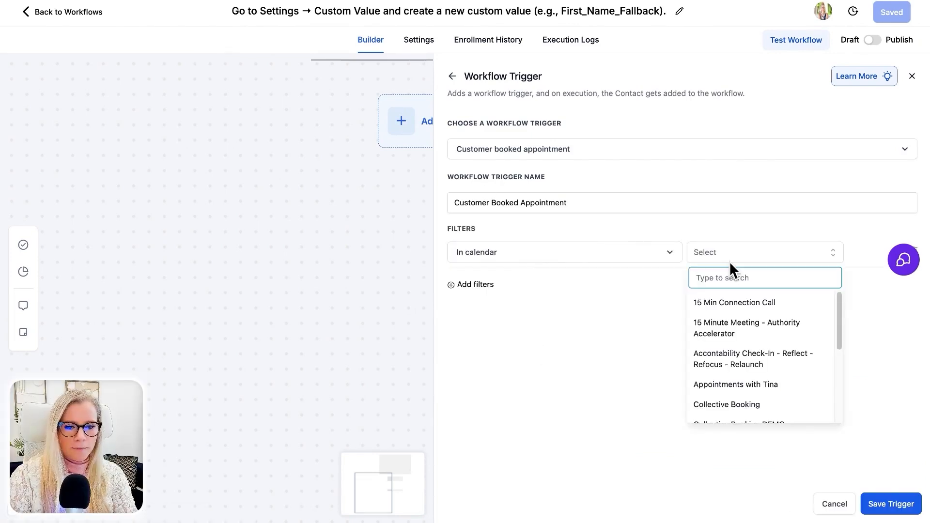
click(741, 303)
click(878, 505)
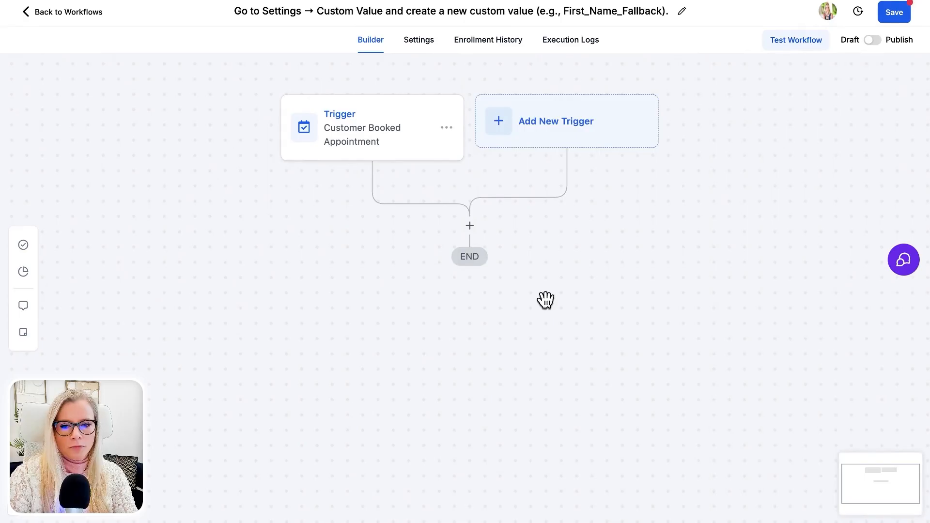
Add an if/else condition after the booking trigger and name its first branch "has name"
click(469, 226)
click(727, 120)
text(if)
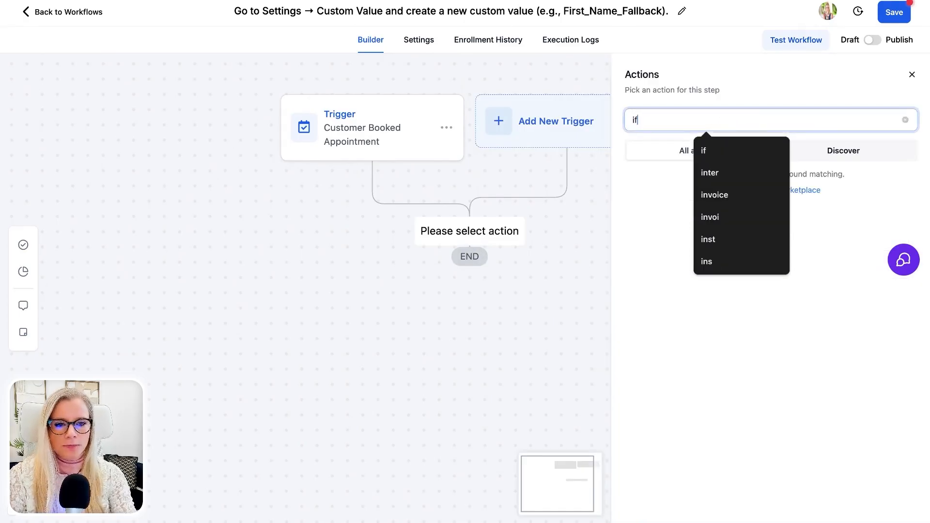
click(659, 212)
double_click(537, 281)
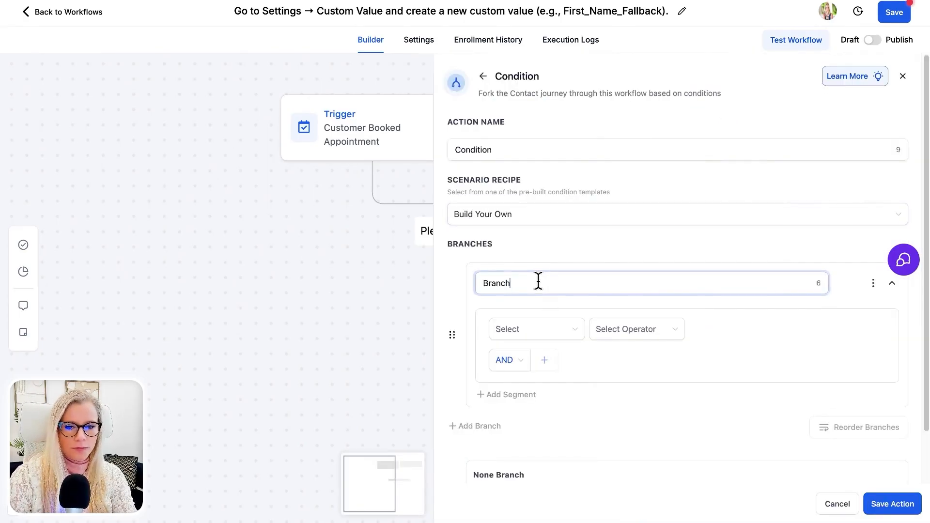
text(has name)
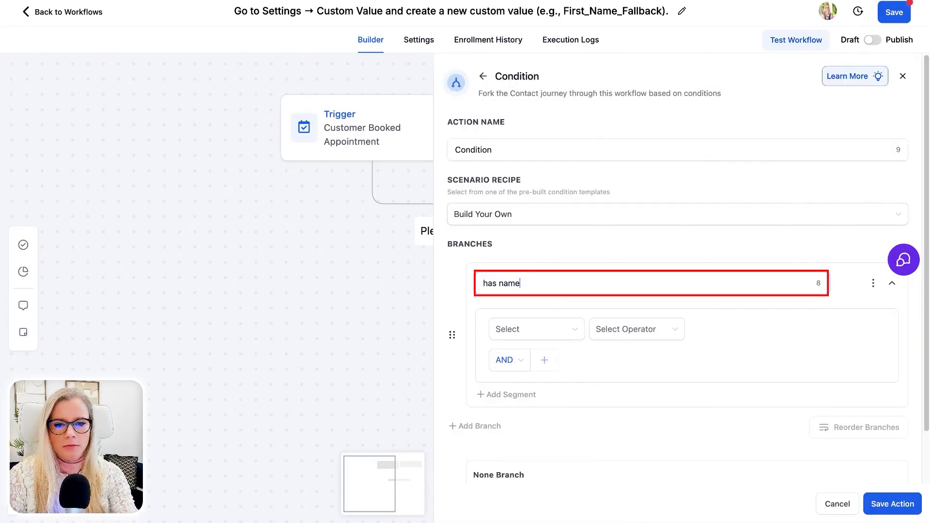
Set the "has name" branch's rule to First Name Is {{contact.first_name}}, and save the condition action
click(562, 329)
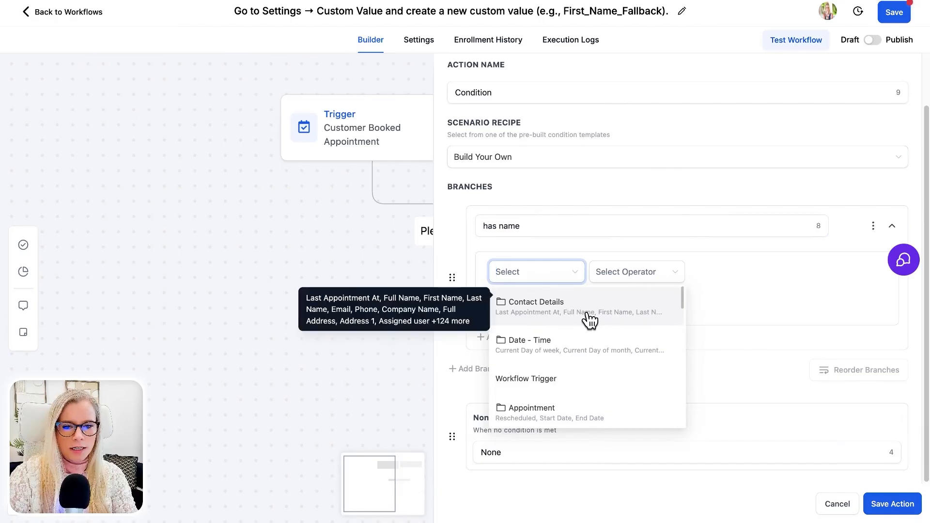
click(586, 311)
click(565, 391)
click(632, 273)
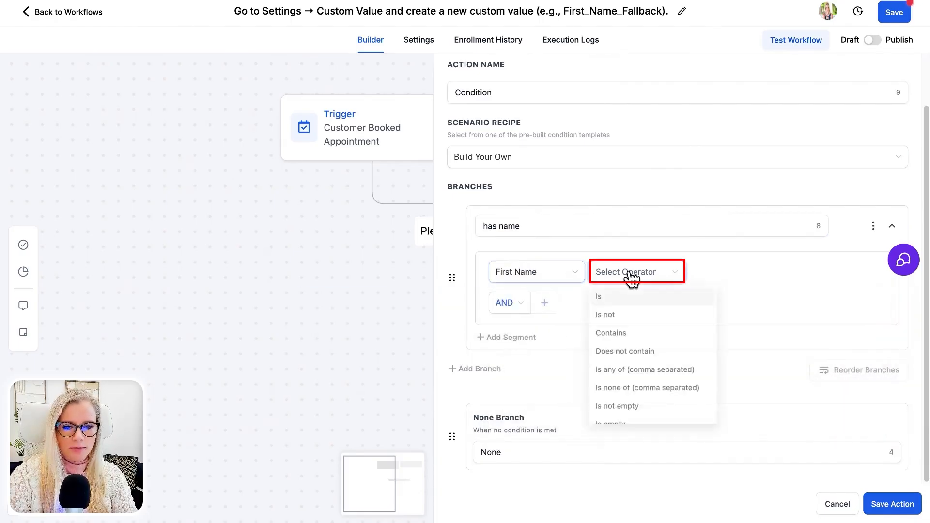
click(605, 296)
click(872, 271)
click(795, 17)
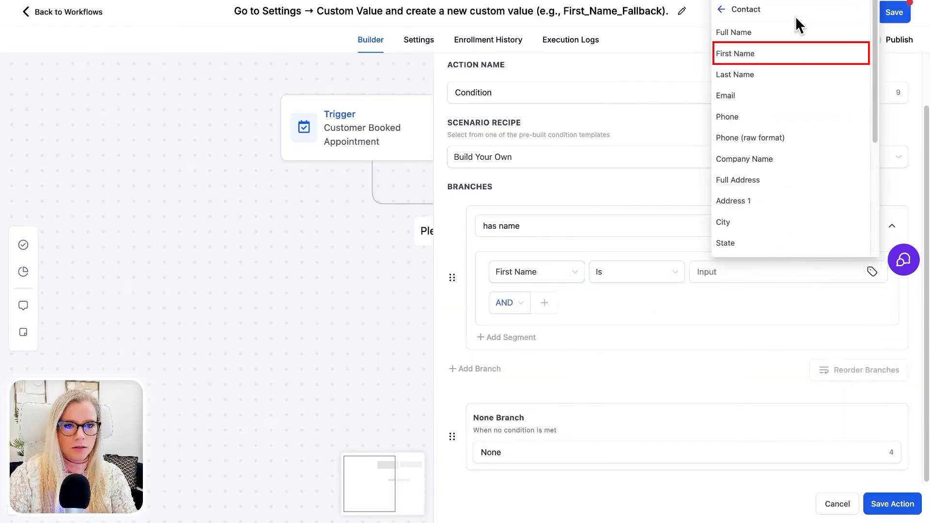
click(780, 55)
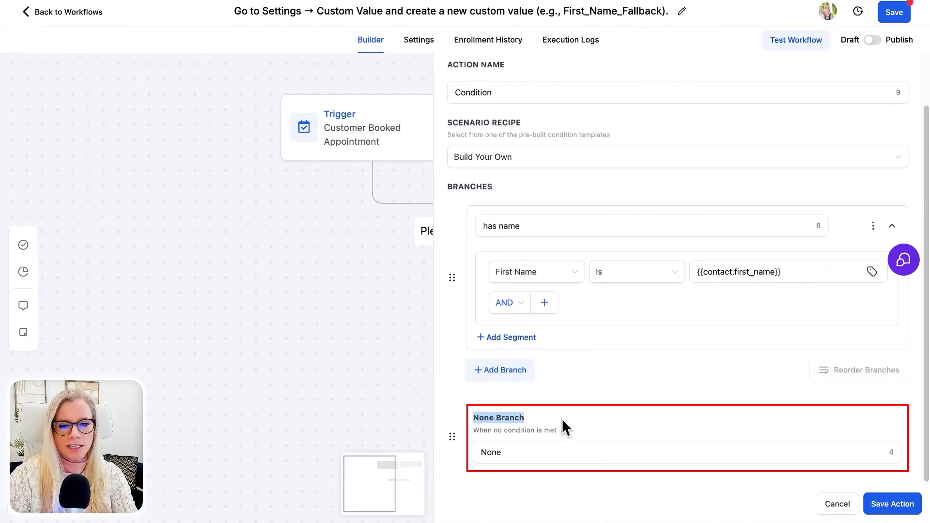
click(603, 406)
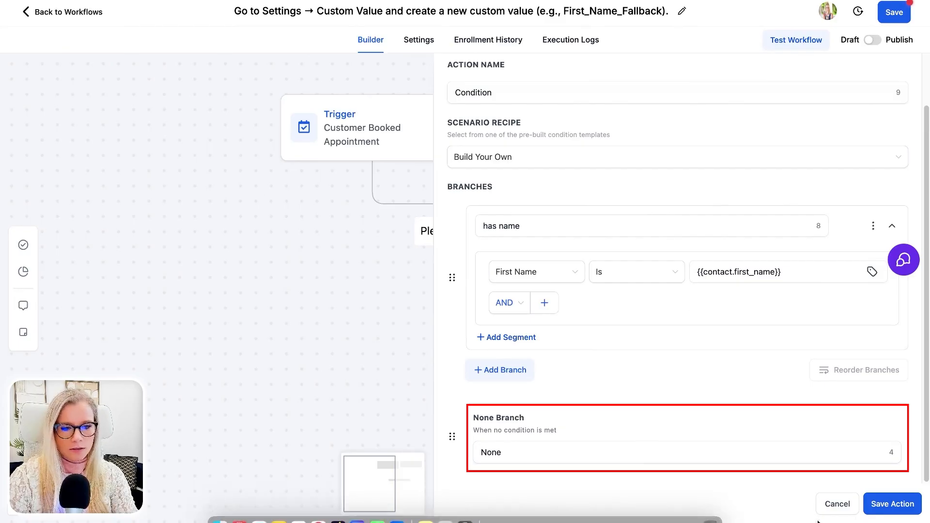
click(894, 505)
Add an Email action under the "has name" branch and set its From Name to the Sending Email custom value
drag(415, 272, 713, 393)
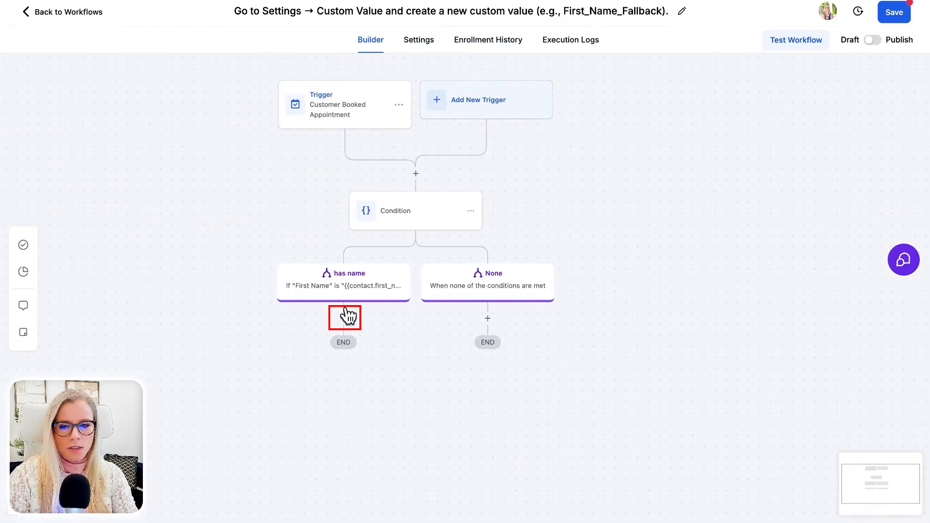
click(345, 316)
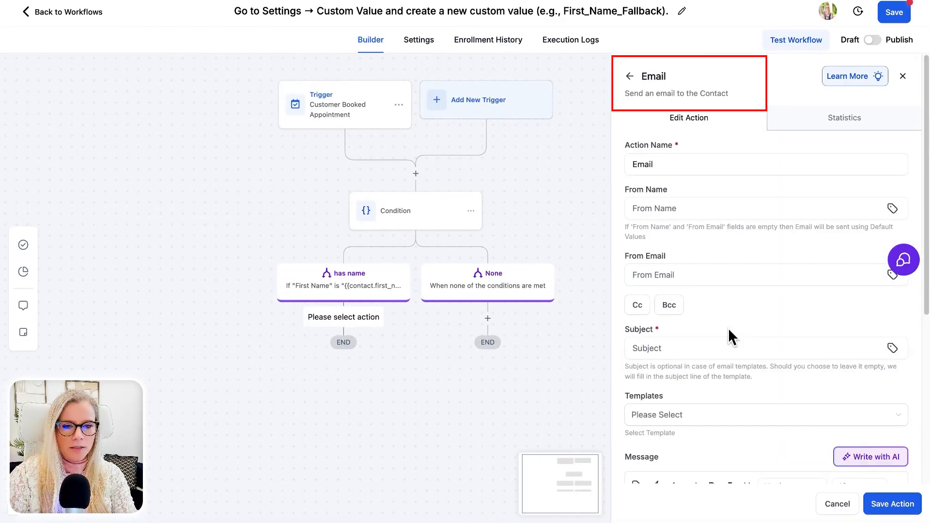
click(870, 212)
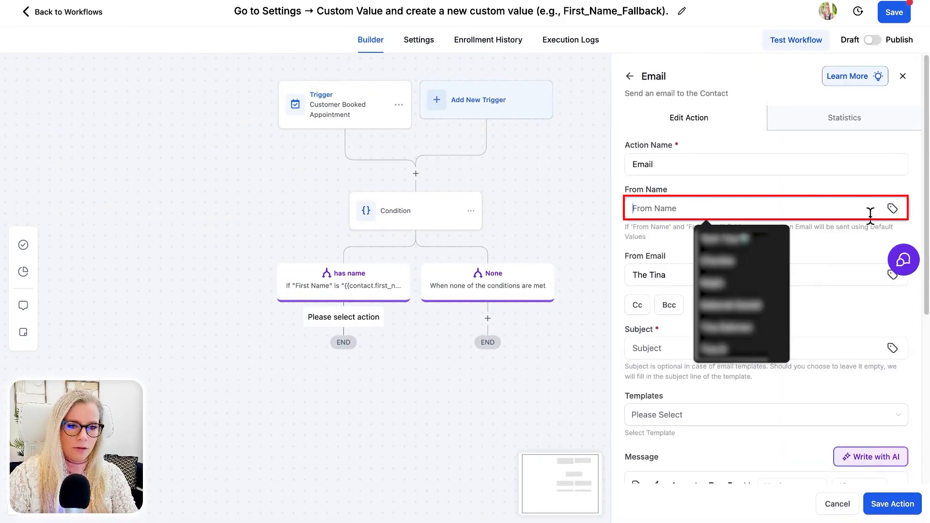
click(892, 208)
click(814, 492)
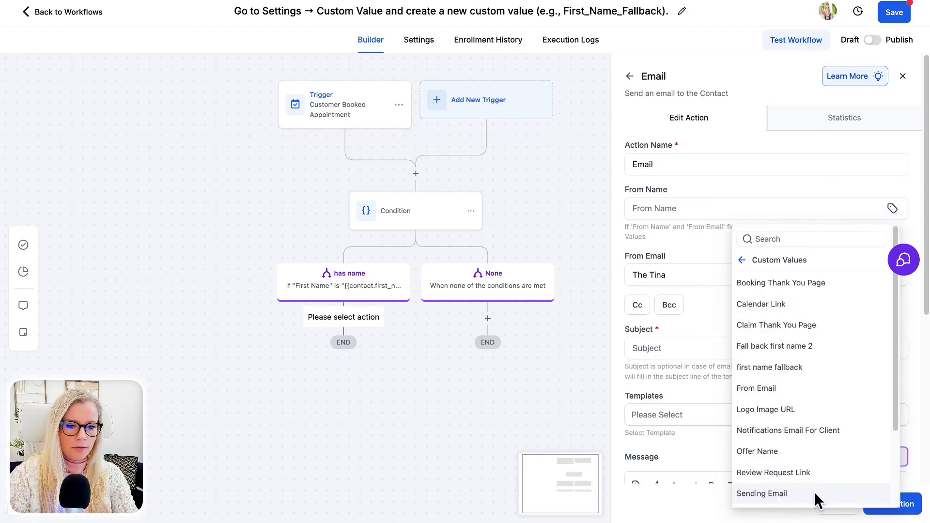
scroll(821, 482, down, 2)
click(793, 444)
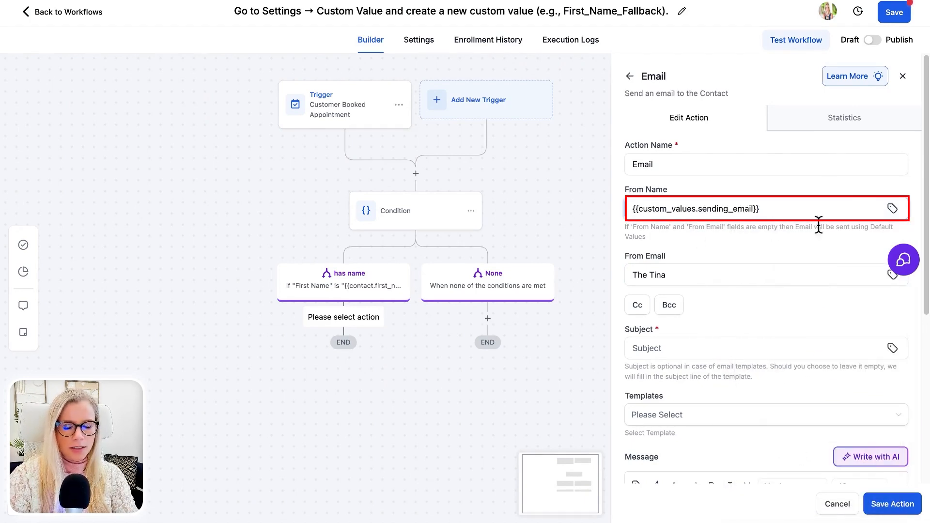
Set the email subject to "Hi {{contact.first_name}}" using the contact's First Name value
scroll(780, 320, down, 3)
click(685, 195)
text(Hi)
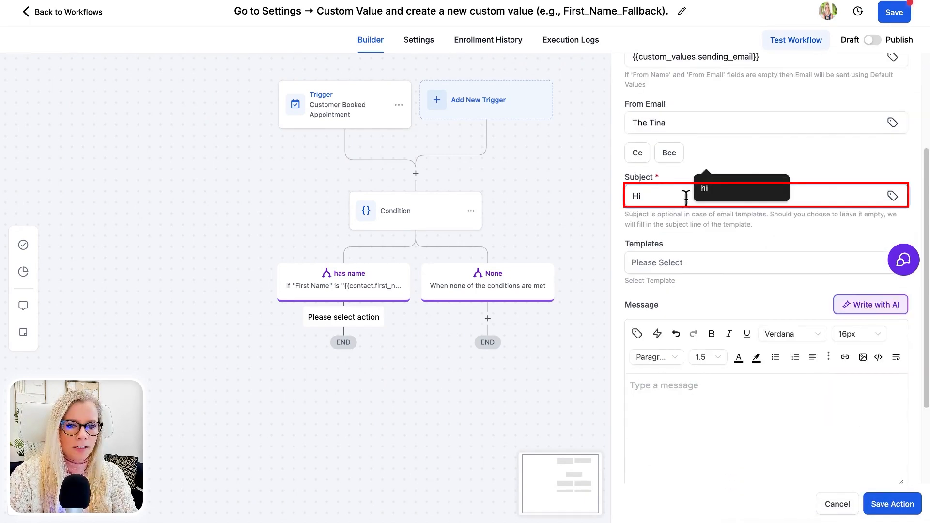
click(894, 197)
click(837, 253)
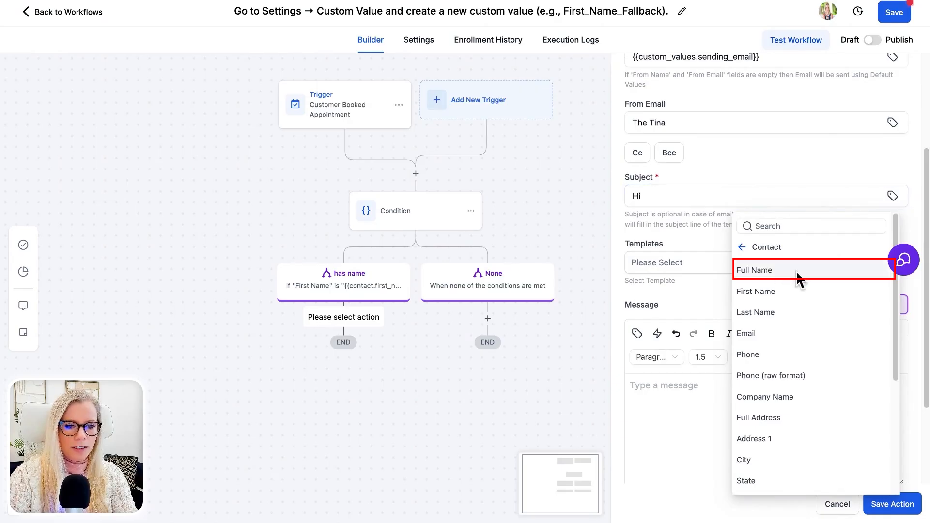
click(829, 291)
Write the "has name" email's message, greeting {{contact.first_name}}, with "I look forward to meeting with you!" and a sign-off, and save the action
scroll(714, 365, down, 1)
triple_click(697, 138)
key(ctrl+c)
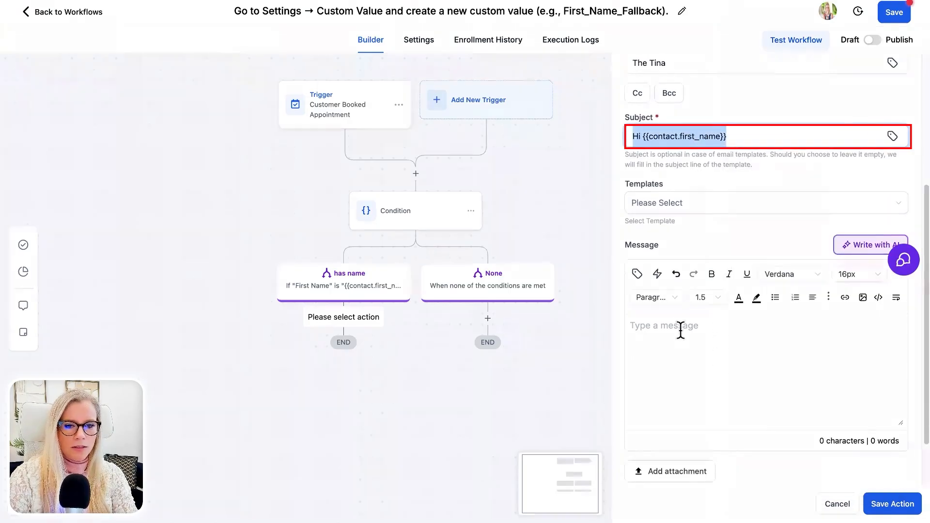
click(679, 328)
key(ctrl+v)
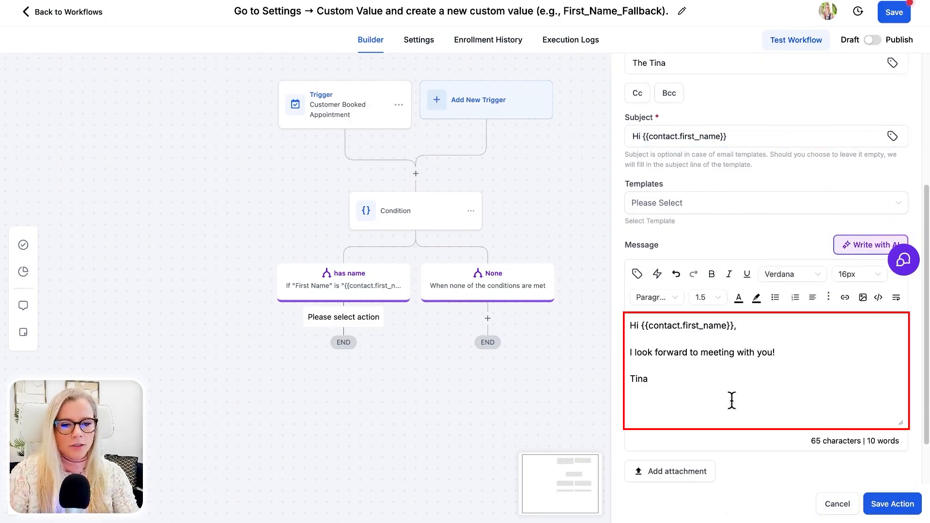
scroll(714, 382, down, 1)
click(893, 504)
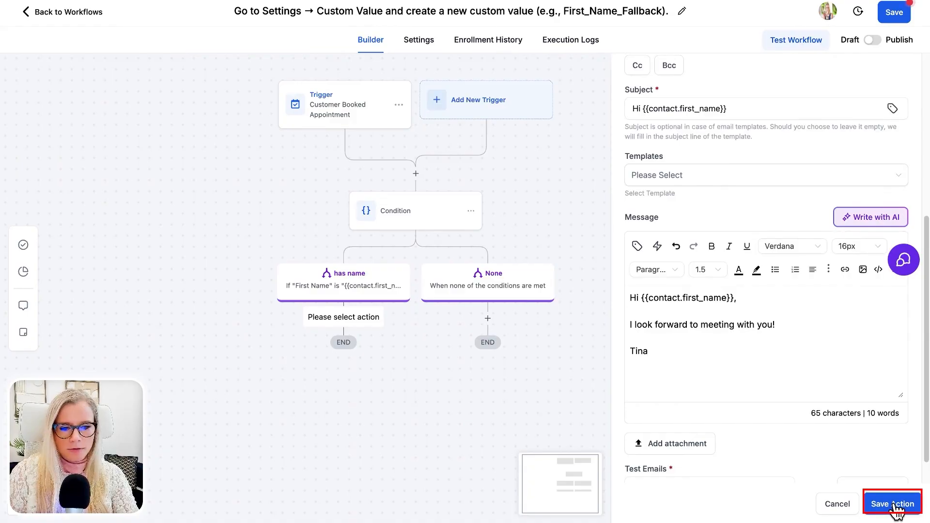
Copy the Email action from the "has name" branch and paste it below the None branch
click(400, 362)
click(473, 402)
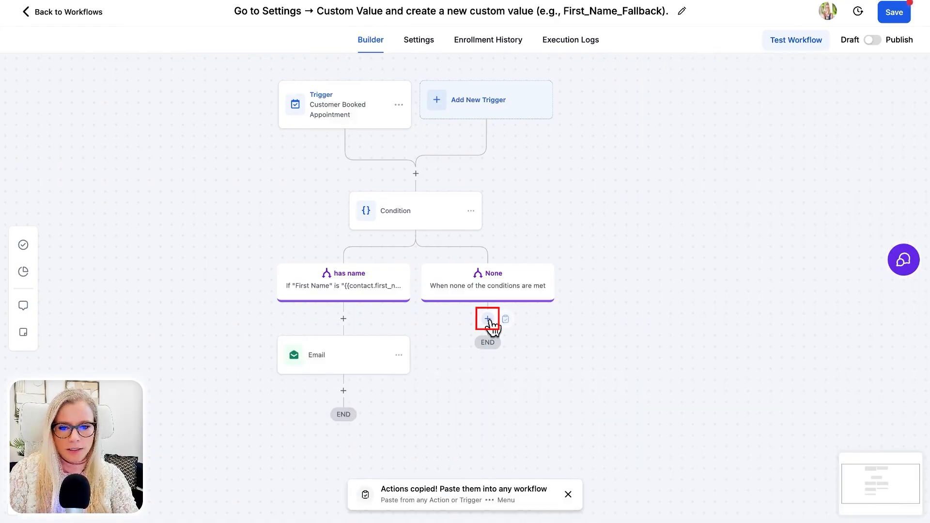
click(505, 320)
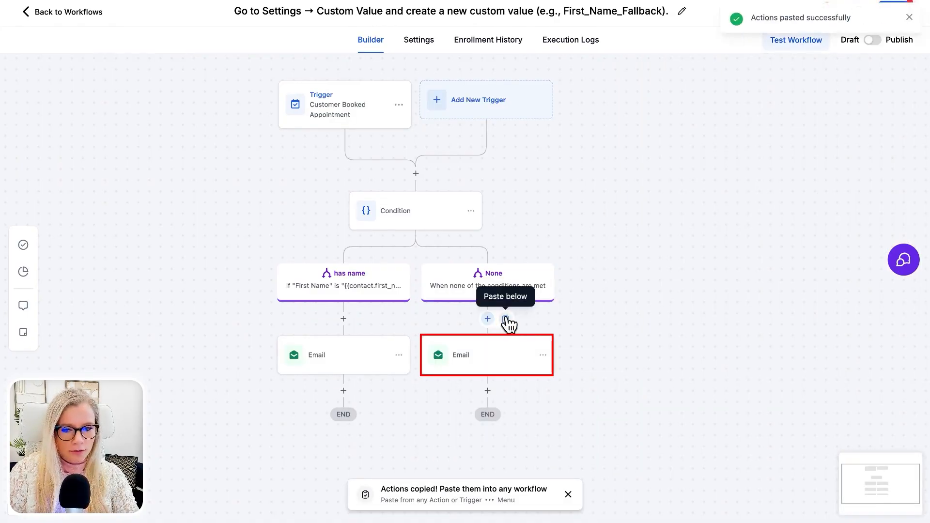
In the None branch's email message, replace {{contact.first_name}} with the first name fallback custom value
click(487, 368)
scroll(727, 358, down, 4)
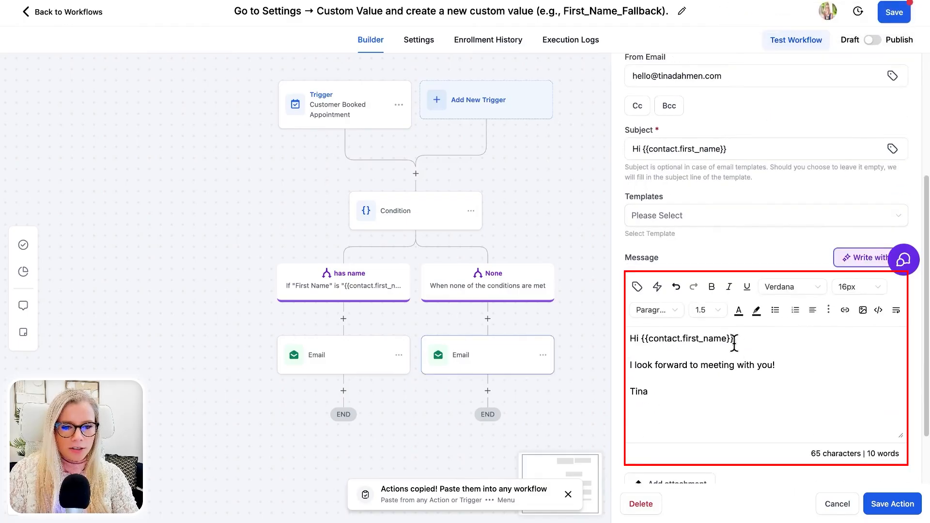
drag(733, 339, 636, 338)
key(BackSpace)
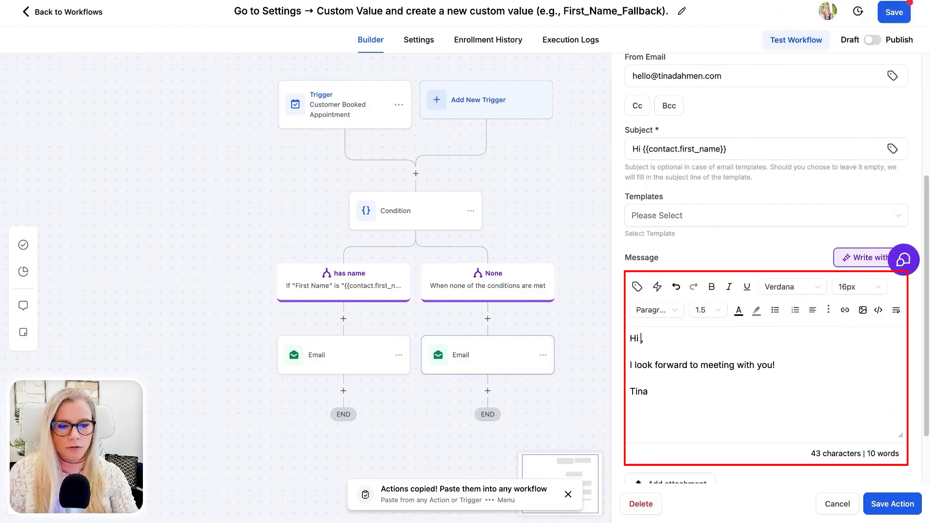
click(637, 287)
click(625, 261)
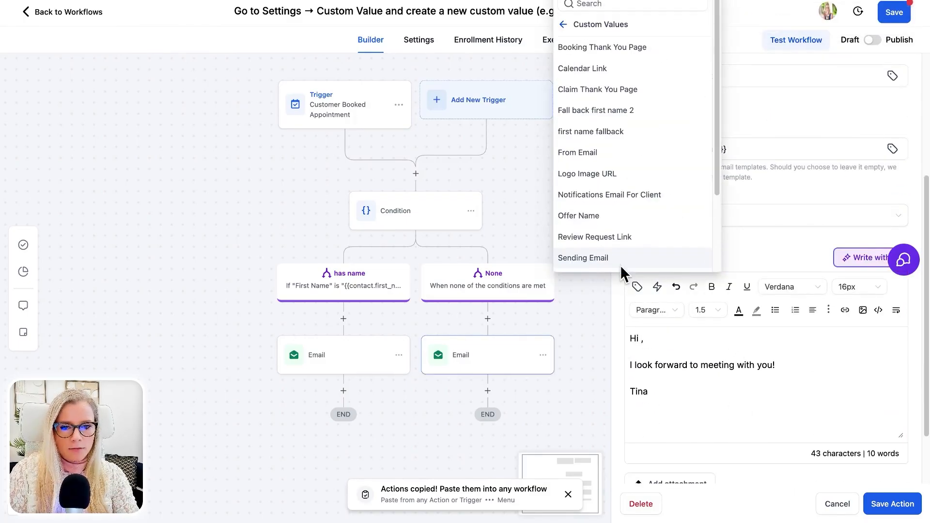
click(608, 4)
text(fall)
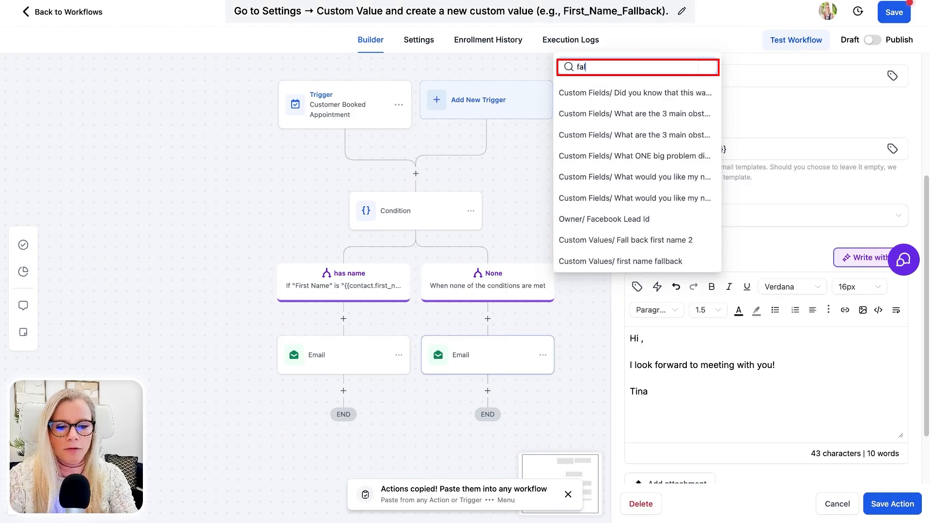
click(679, 254)
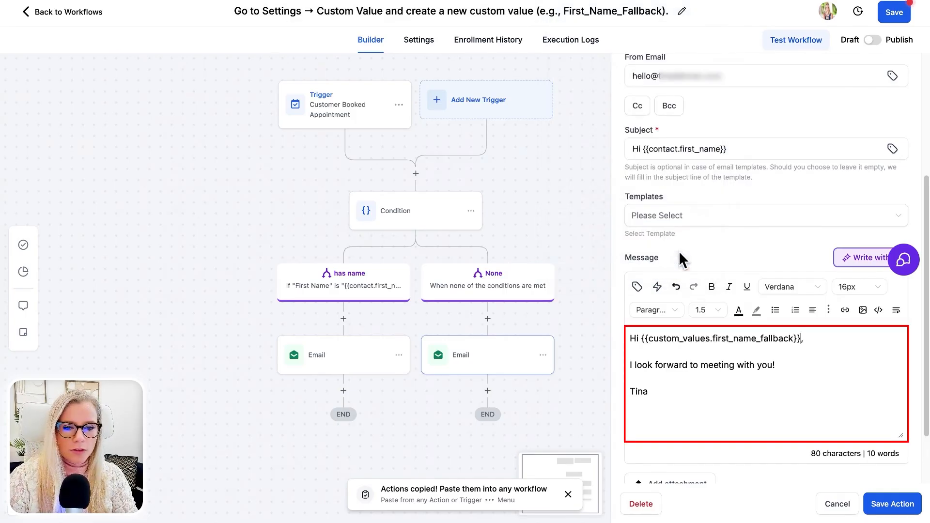
Highlight the fallback value in the None branch's message, and save the email action and the workflow
drag(650, 339, 786, 339)
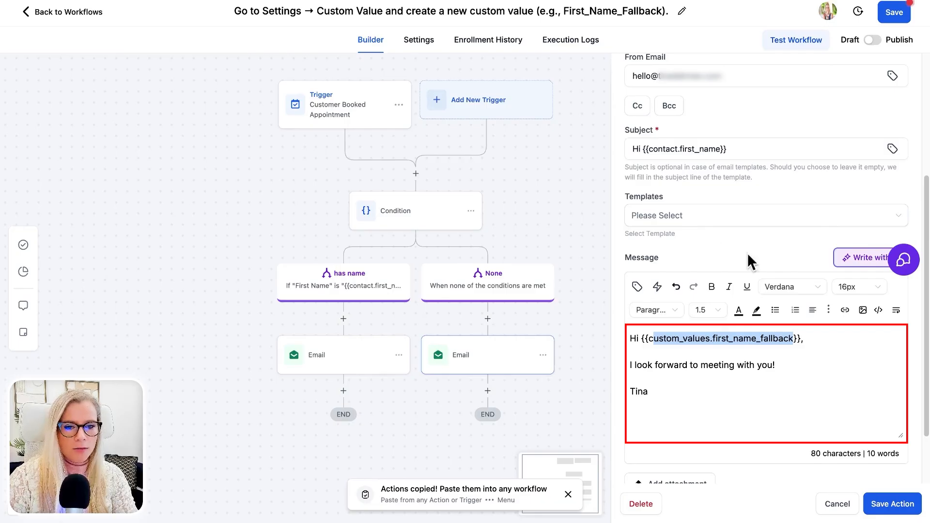
click(891, 504)
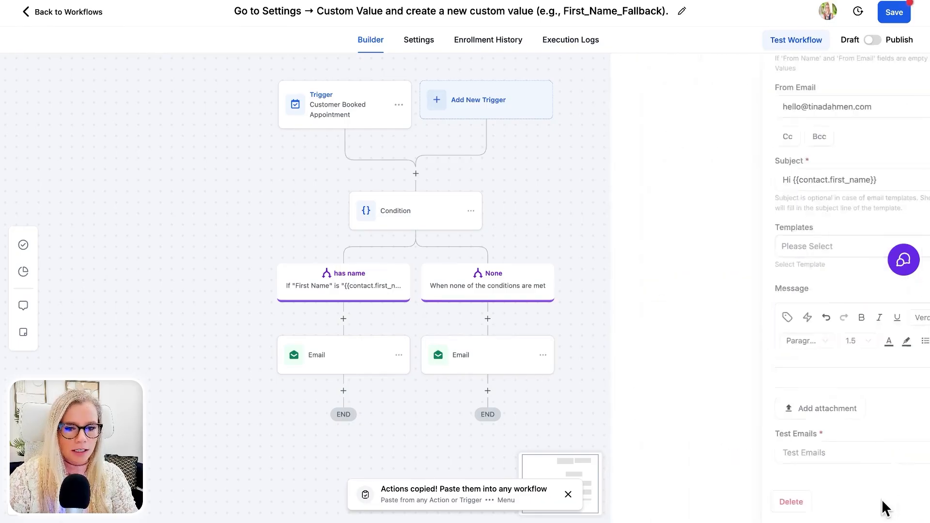
click(894, 12)
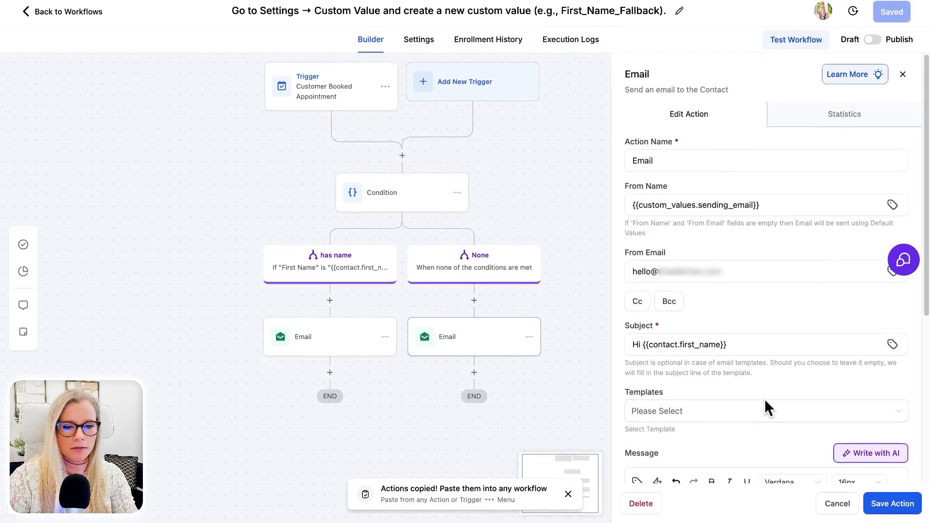
Send a test mail of the None branch's email to the test address and check its greeting in Gmail
scroll(765, 399, down, 5)
click(646, 454)
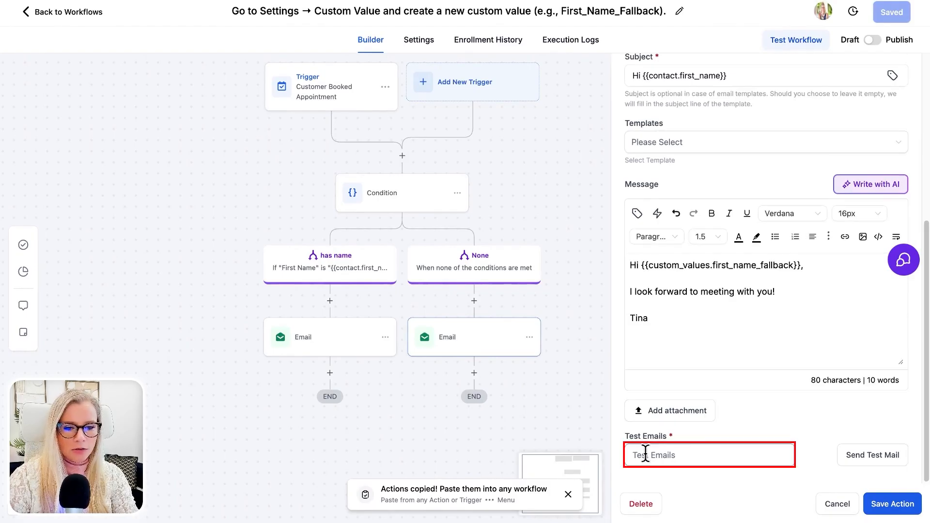
text(the)
click(773, 397)
click(872, 455)
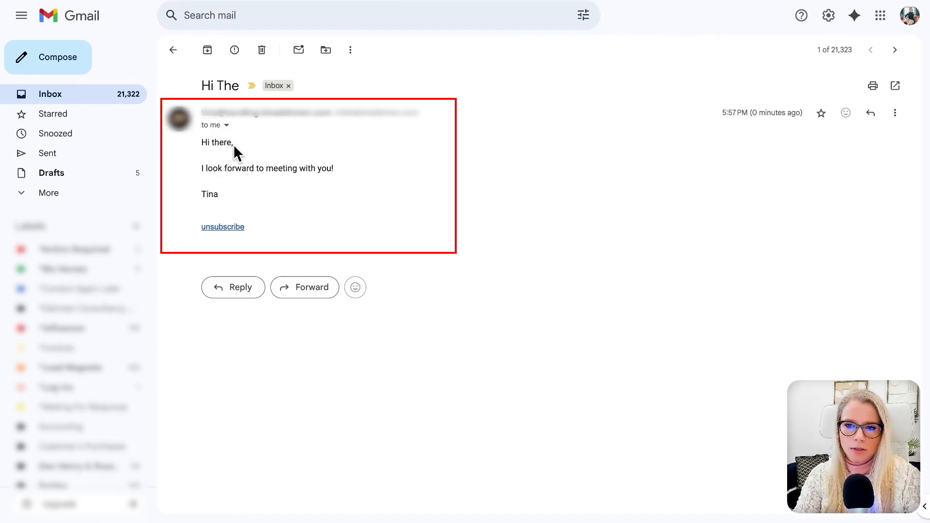
drag(234, 143, 215, 144)
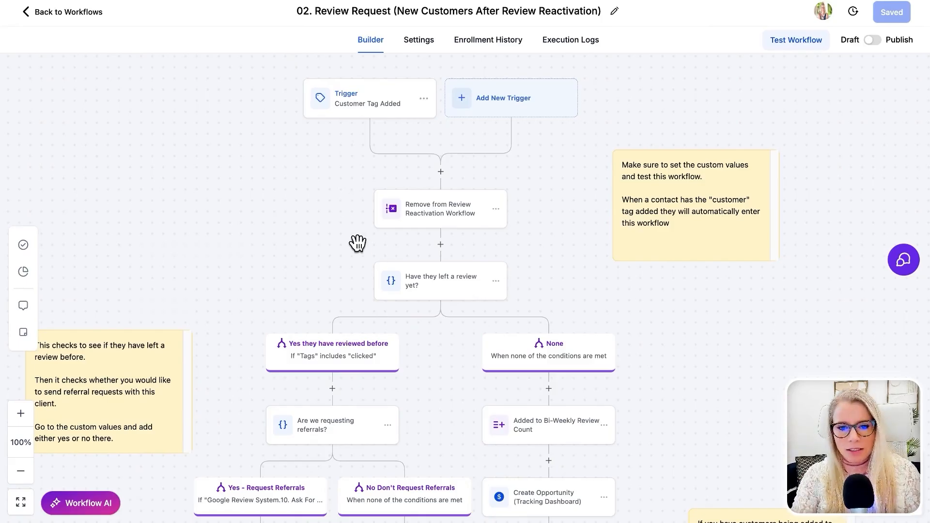
Examine the conditions, branches and message actions of the "02. Review Request (New Customers After Review Reactivation)" workflow
scroll(347, 298, down, 3)
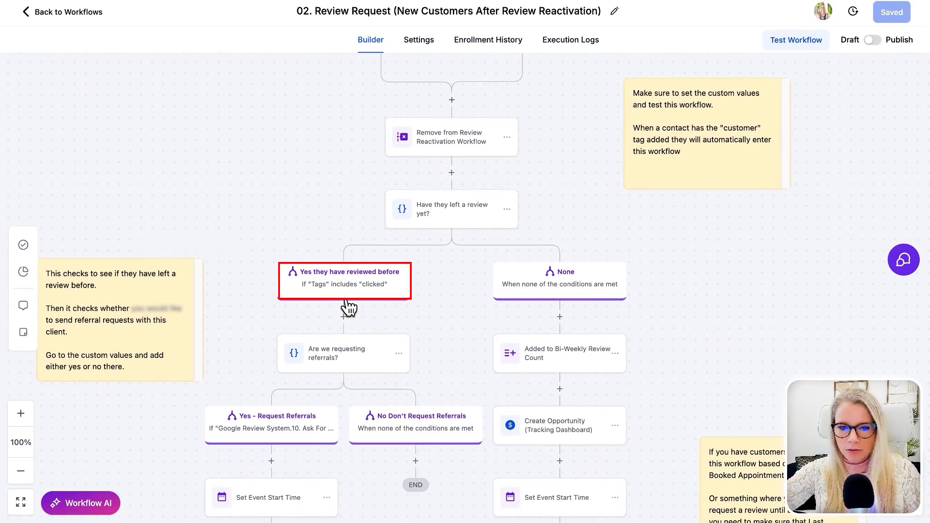
scroll(438, 316, down, 8)
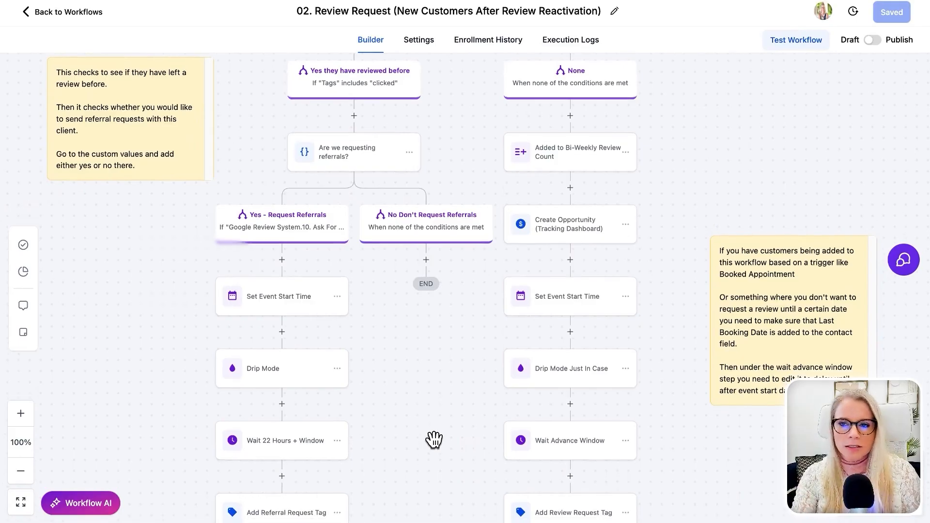
scroll(434, 439, down, 1)
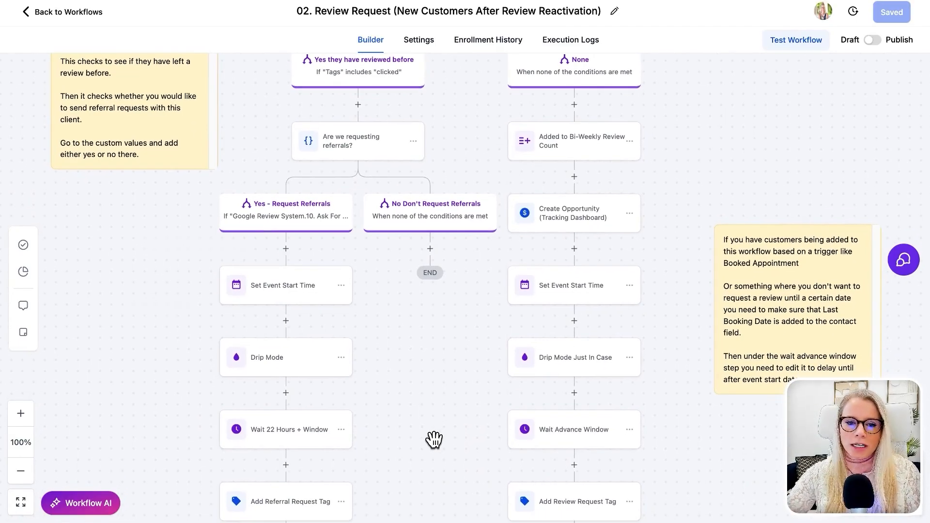
scroll(434, 439, down, 3)
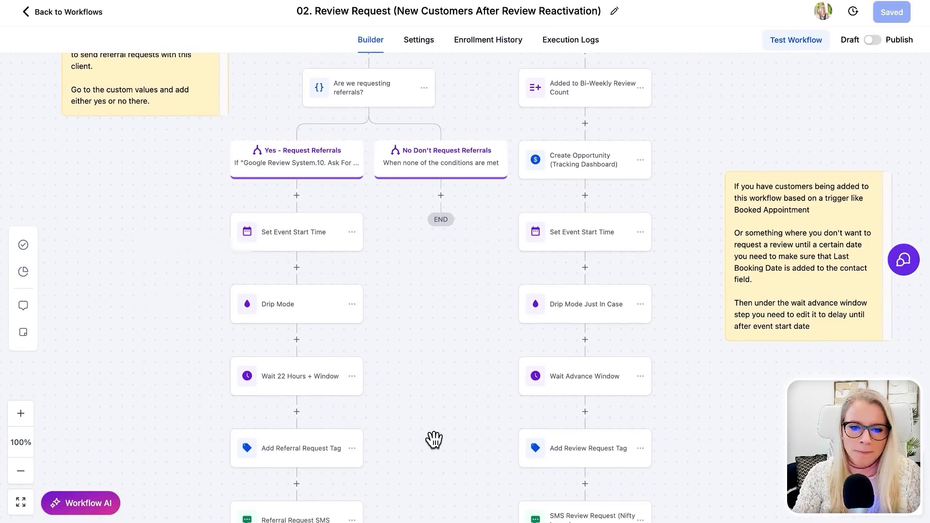
scroll(303, 423, down, 5)
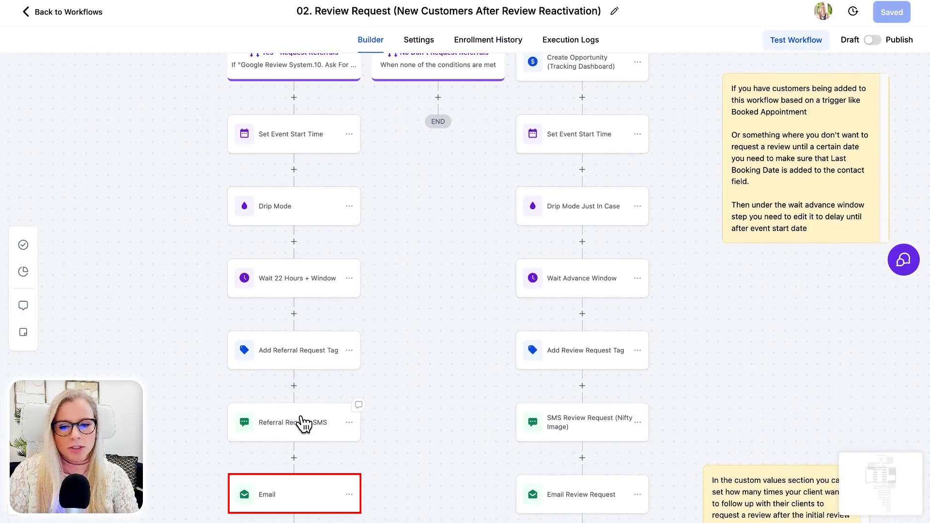
scroll(304, 424, down, 5)
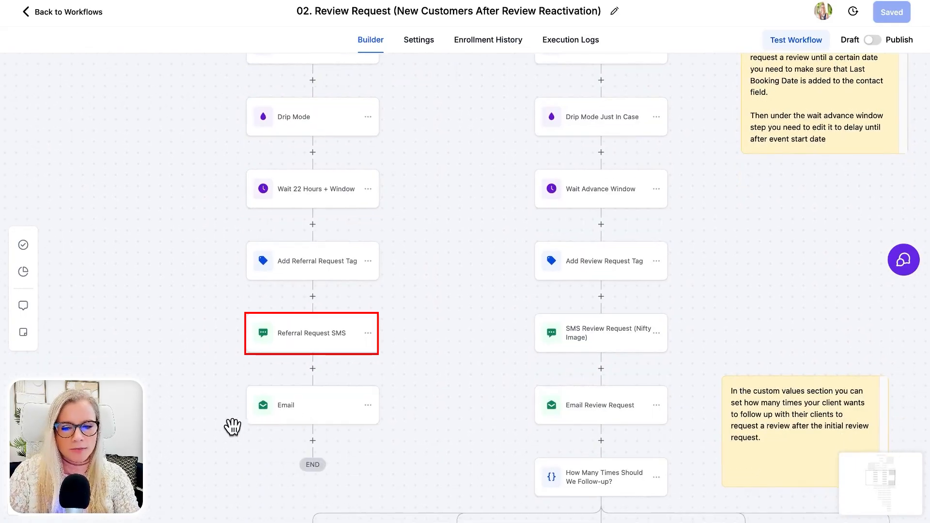
Open the Email action below Referral Request SMS and inspect the first name value in its subject and its template
click(304, 420)
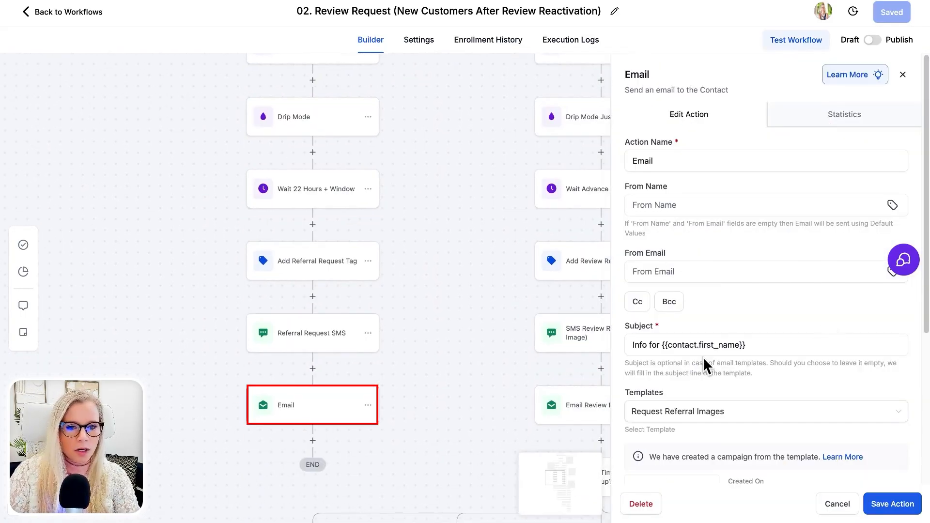
scroll(717, 360, down, 5)
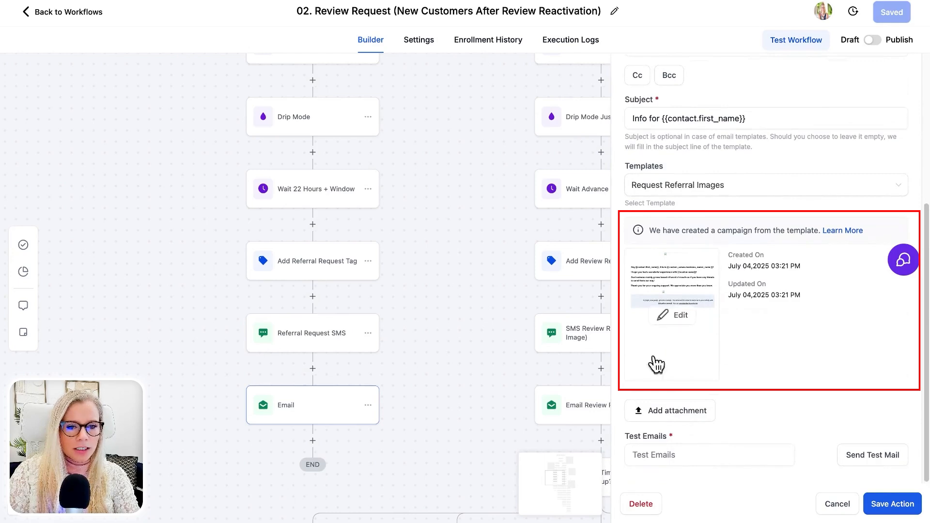
scroll(674, 217, up, 2)
drag(663, 217, 748, 217)
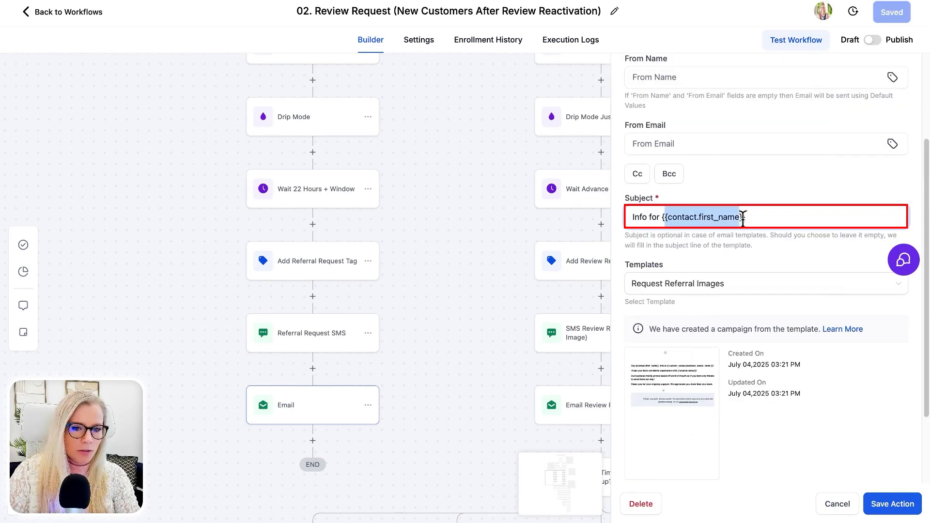
click(757, 216)
scroll(621, 352, down, 1)
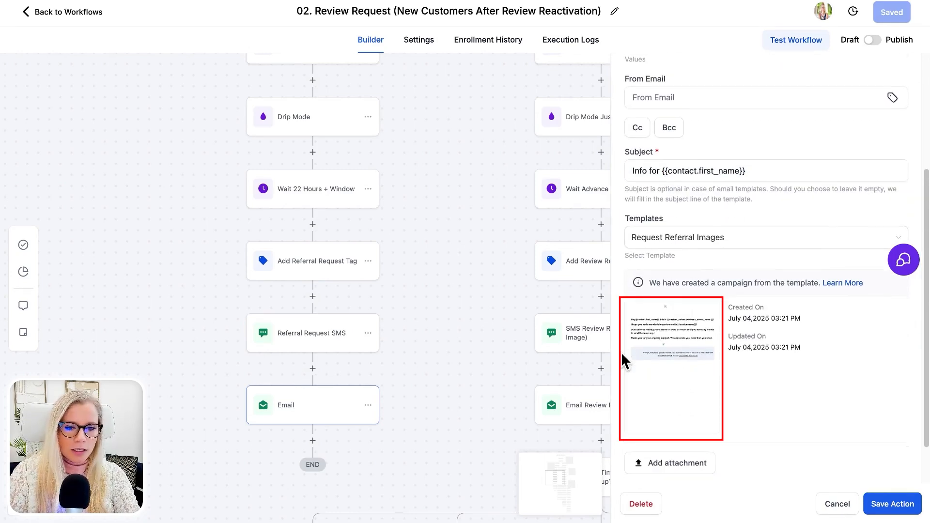
Open the Request Referral Images template, inspect its business owner name and location name values, and close it without saving
click(688, 370)
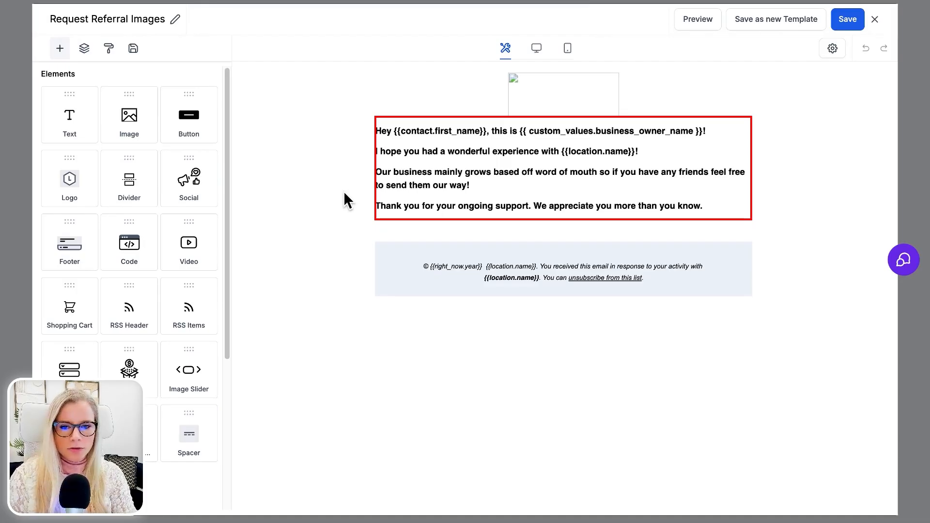
click(439, 131)
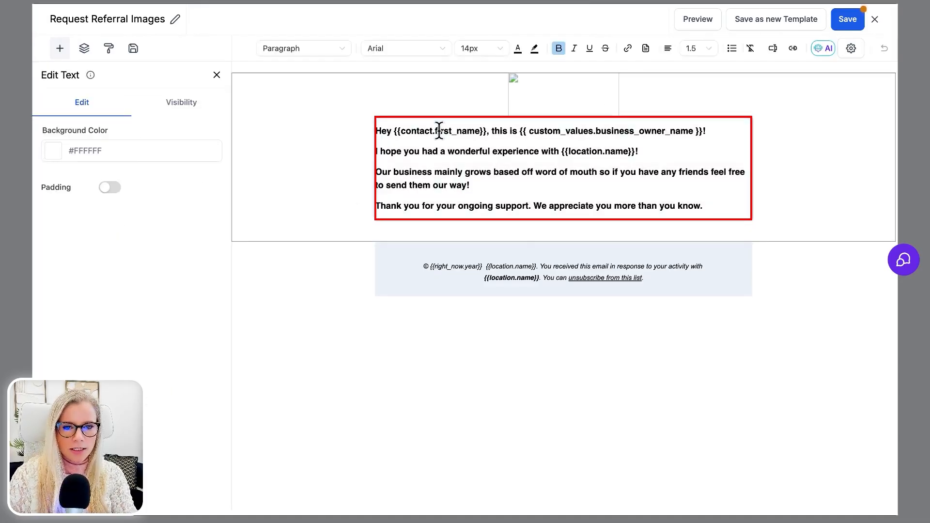
drag(706, 131, 519, 132)
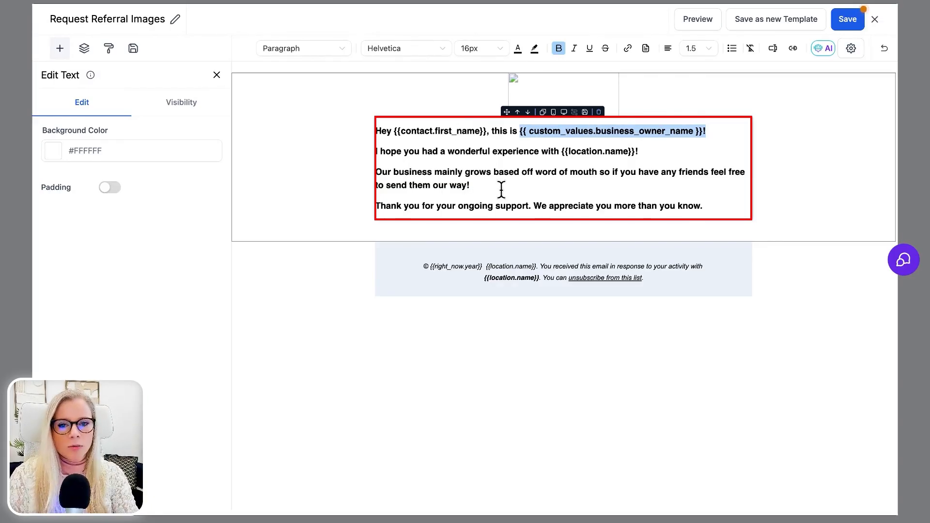
drag(637, 151, 561, 151)
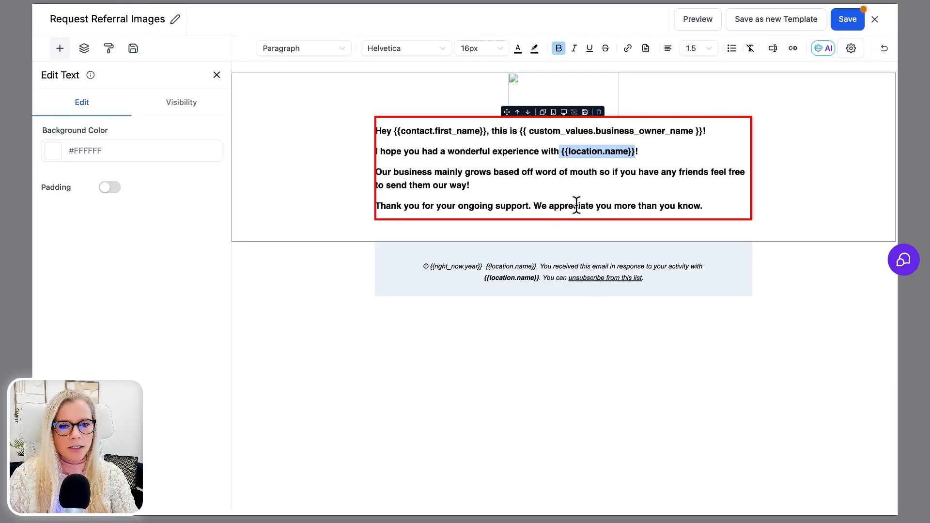
click(463, 186)
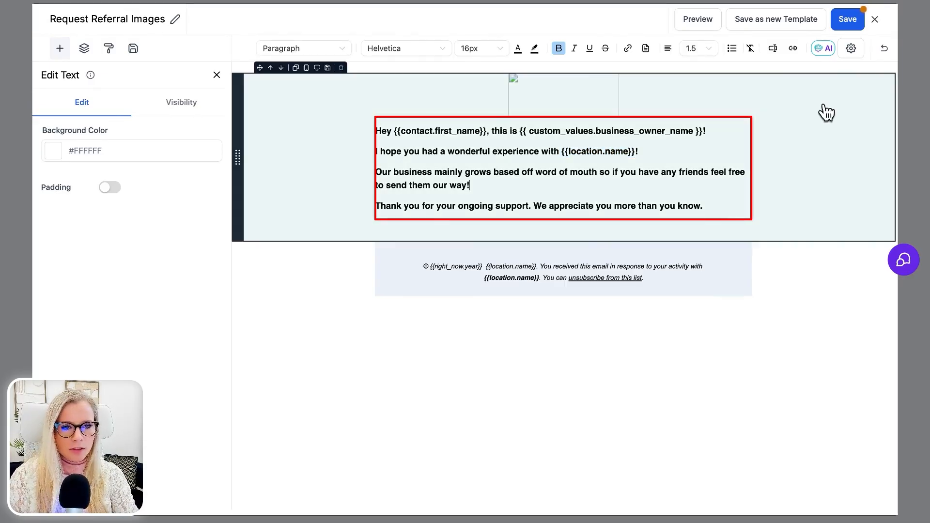
click(874, 20)
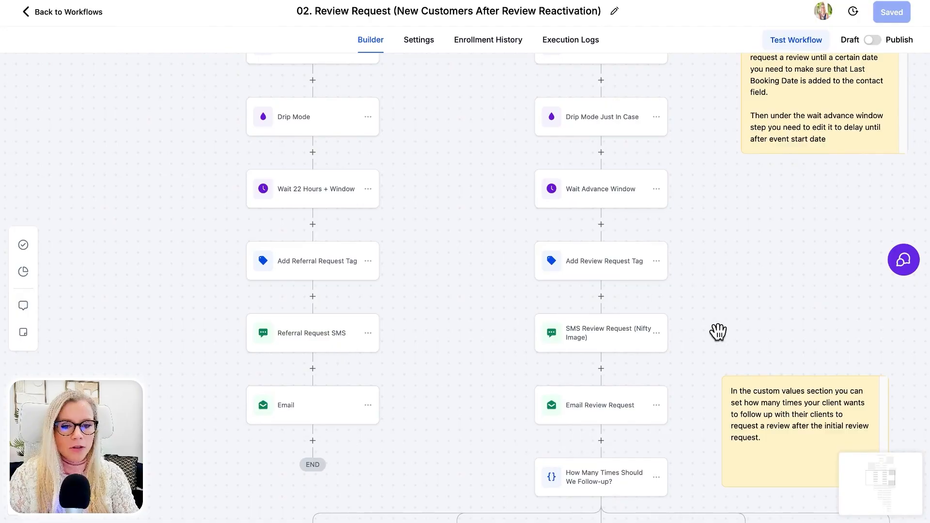
Open the template of the Email Review Request action and inspect the business owner and business name values in its signature
scroll(677, 389, down, 1)
scroll(679, 392, right, 2)
scroll(679, 392, down, 1)
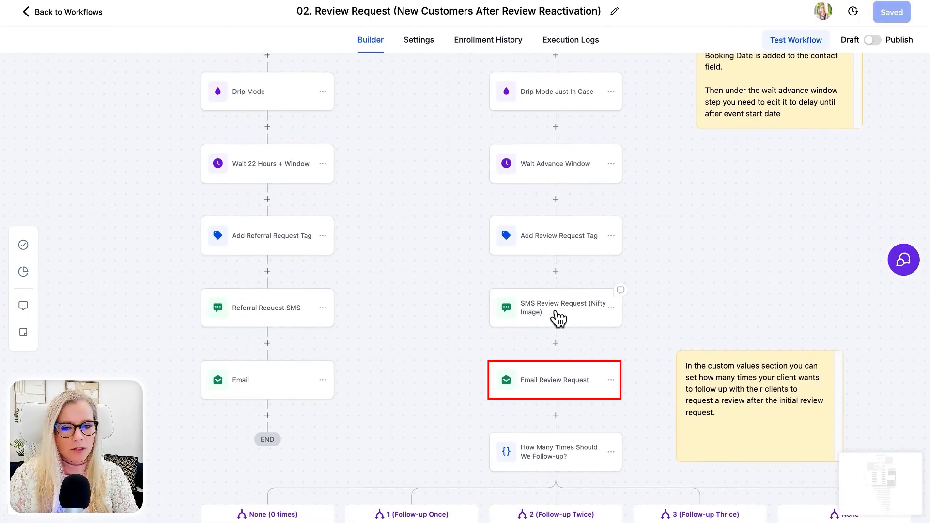
click(552, 381)
scroll(668, 310, down, 5)
click(671, 316)
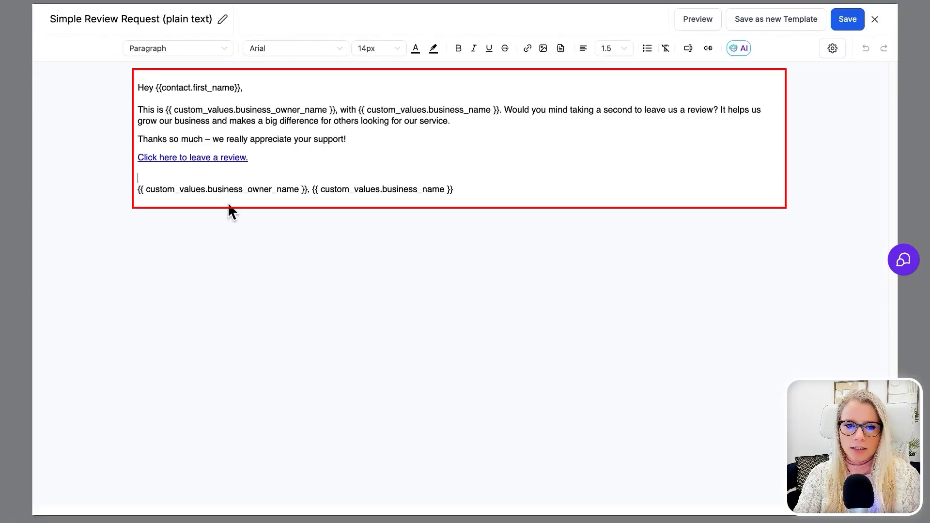
click(477, 188)
drag(471, 189, 260, 190)
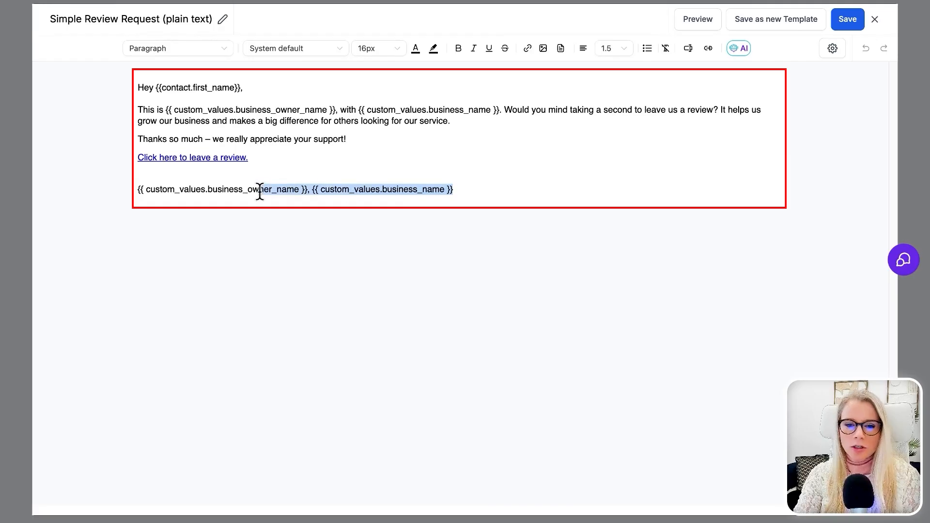
Inspect the first name value in the Simple Review Request greeting and the trigger link URL behind "Click here to leave a review."
drag(243, 88, 137, 87)
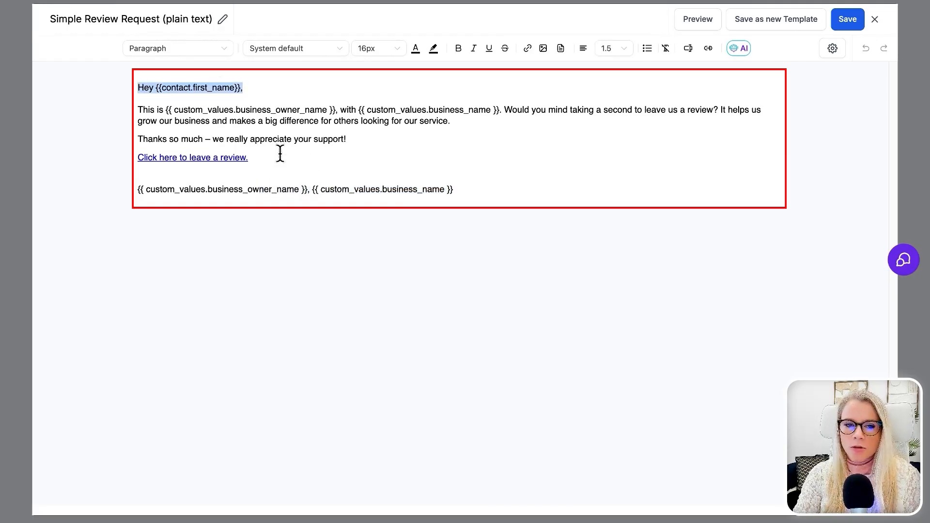
triple_click(223, 158)
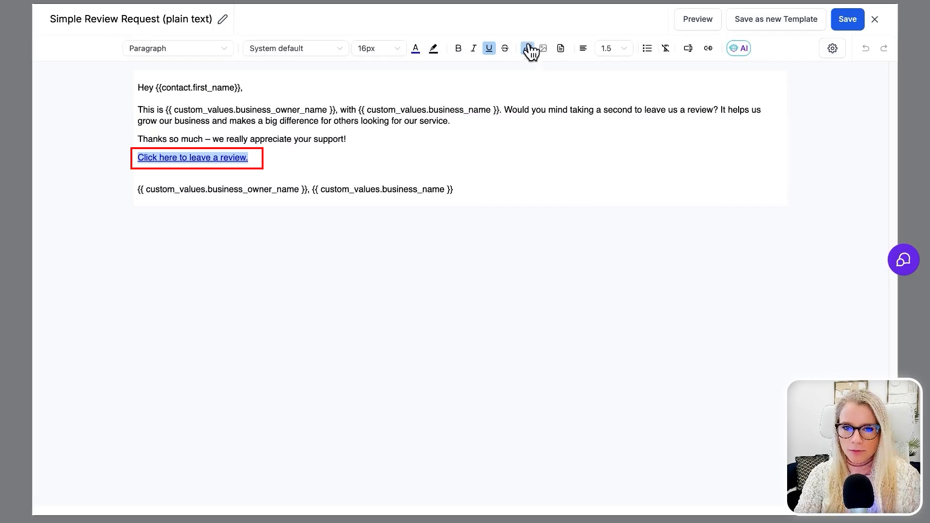
click(528, 48)
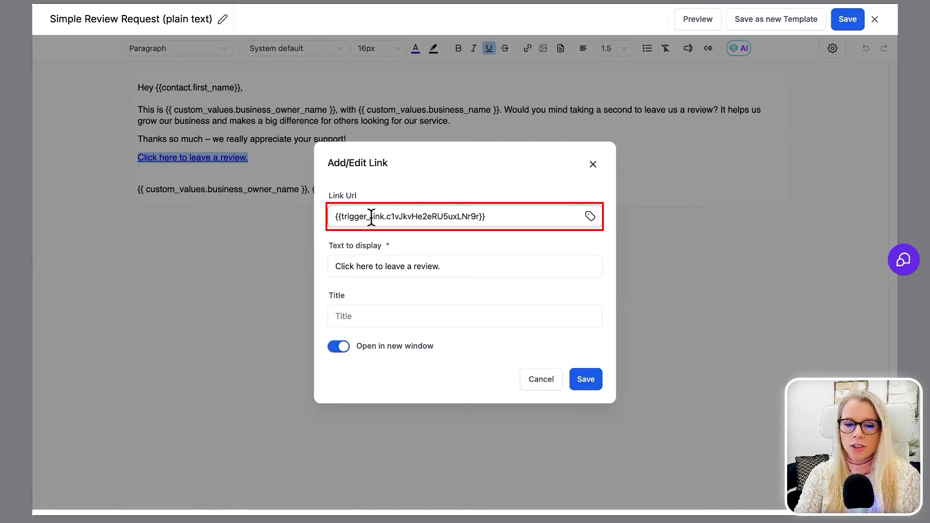
triple_click(412, 215)
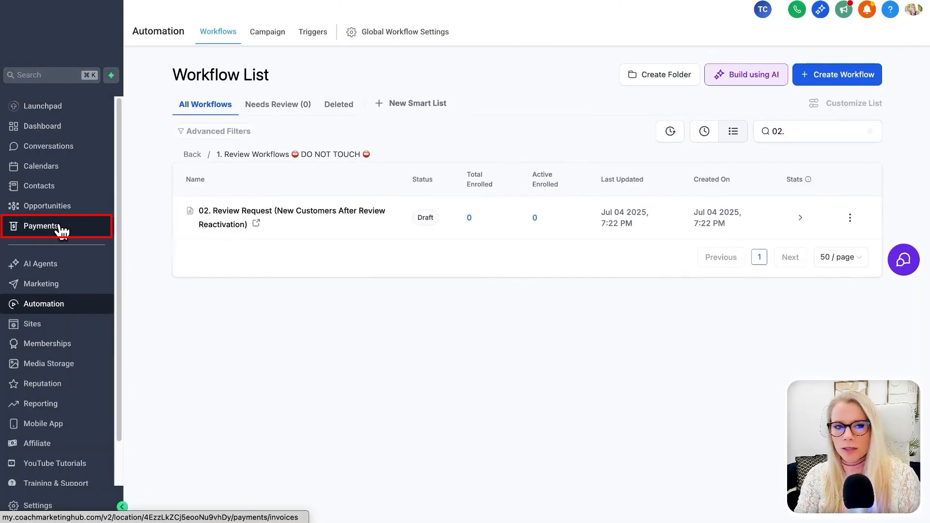
Go to the contract document under Payments and insert the contact's name value on the line below the company name value
click(61, 231)
click(324, 32)
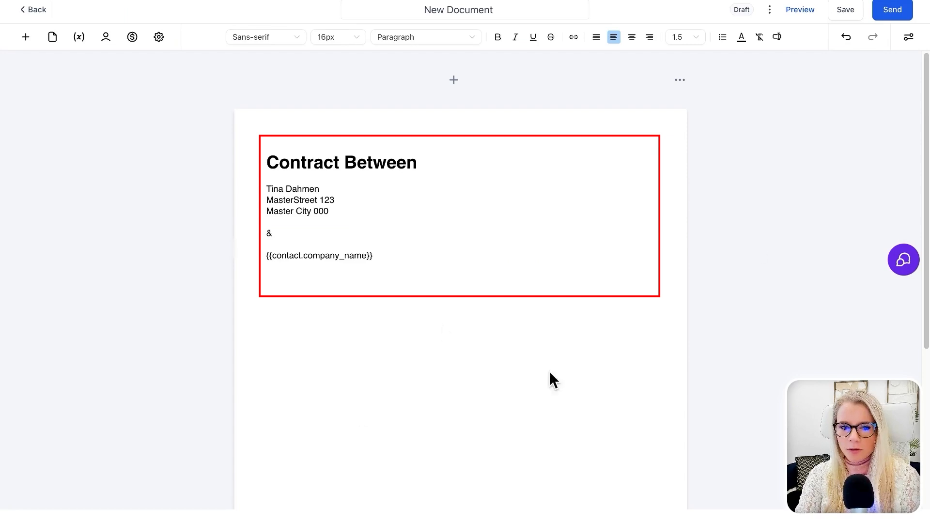
click(326, 285)
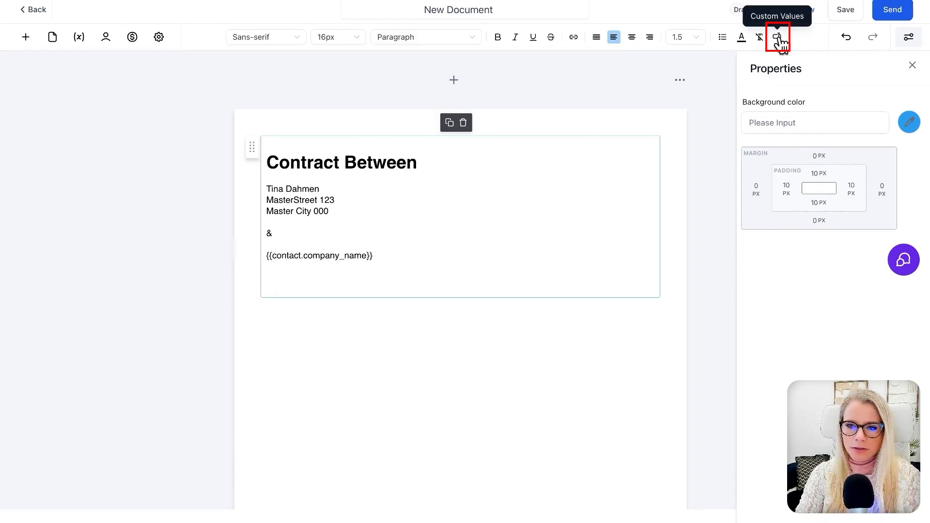
click(778, 38)
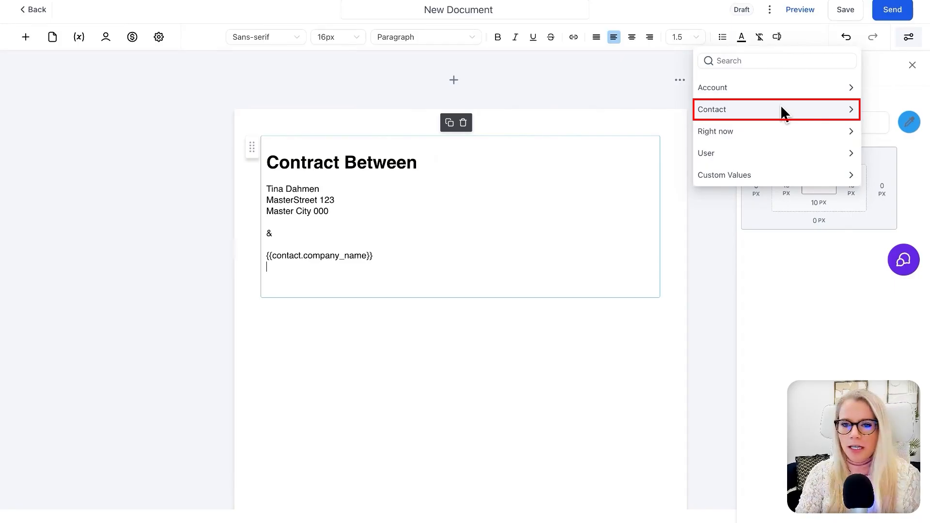
click(797, 111)
click(746, 102)
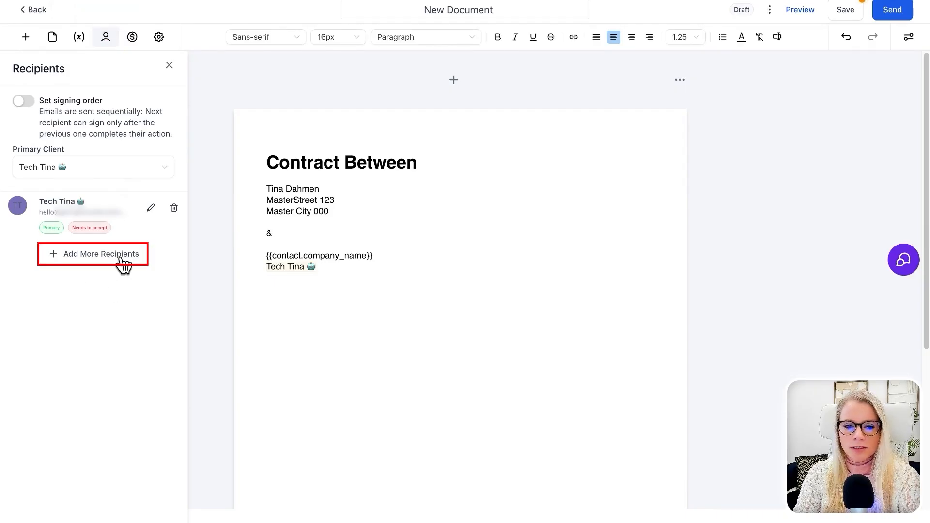
Browse the Right now and Account custom values available for the empty line below the contact's name in the contract
click(345, 272)
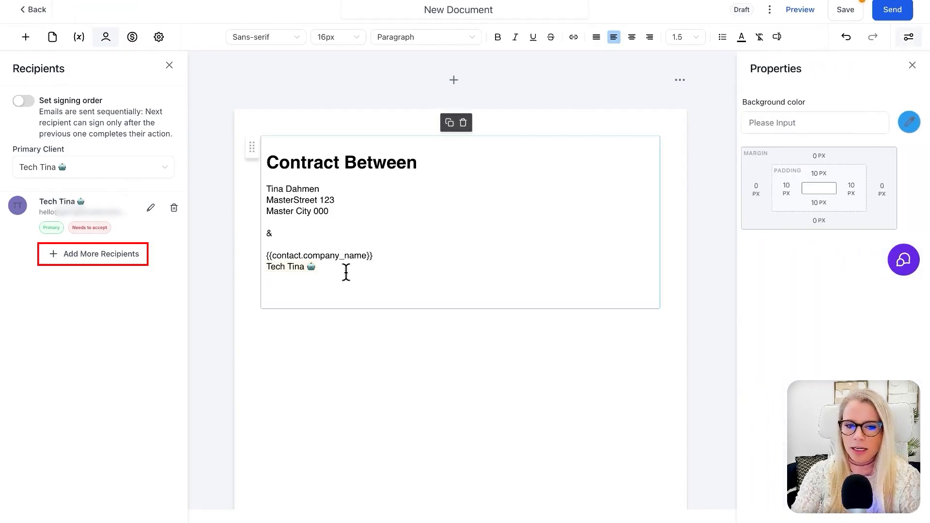
click(777, 36)
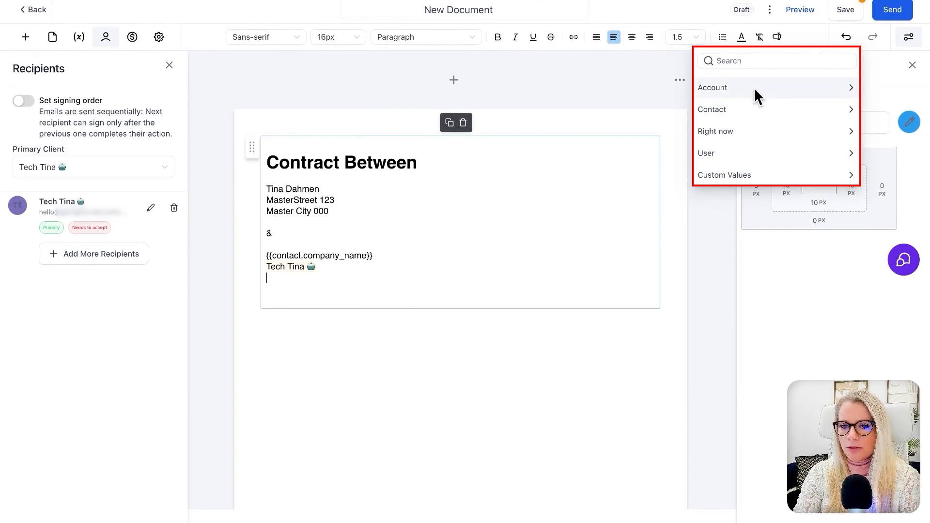
click(750, 125)
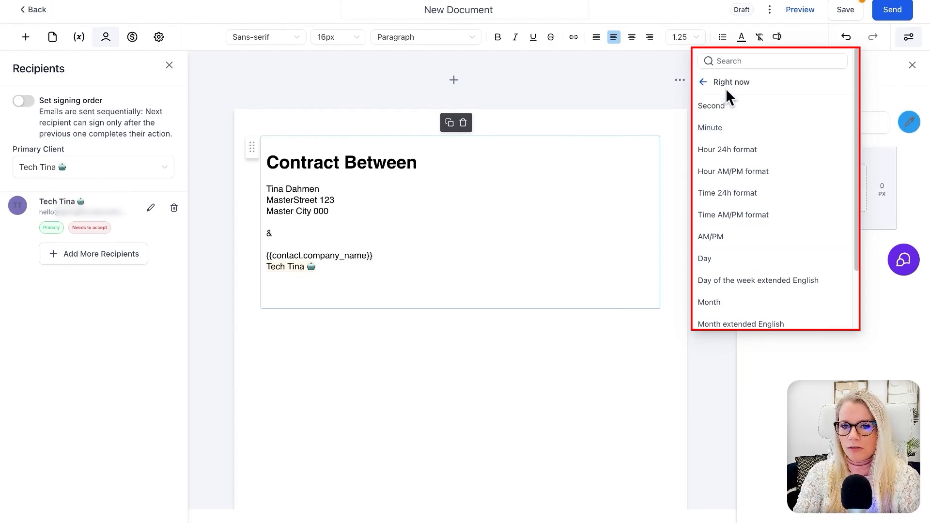
click(706, 81)
click(705, 82)
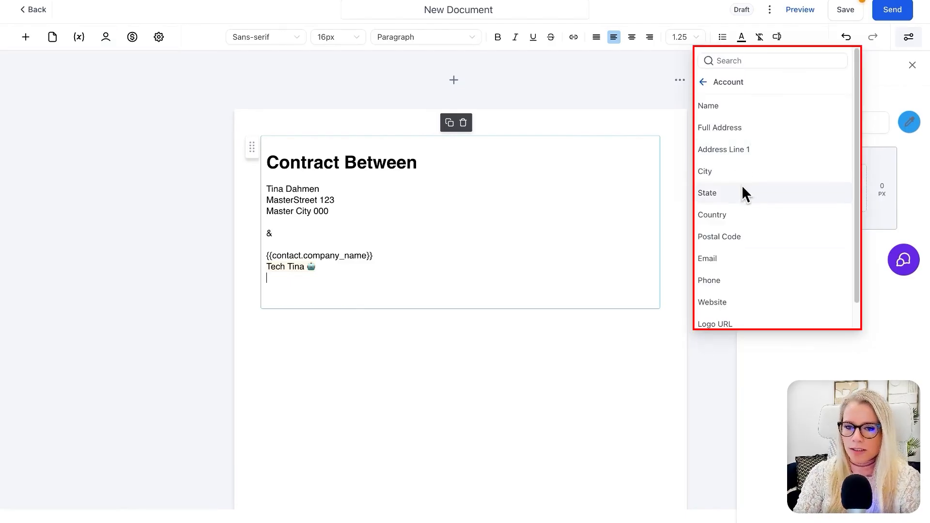
scroll(748, 270, down, 1)
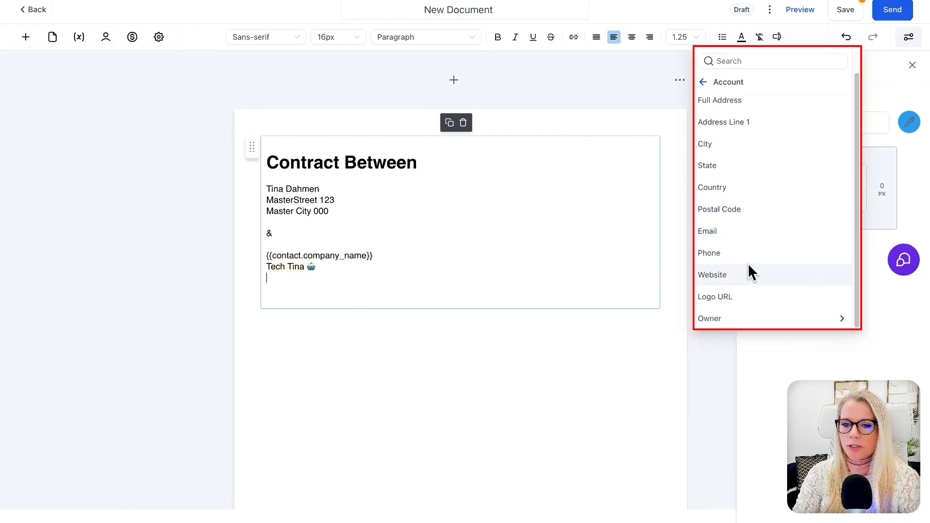